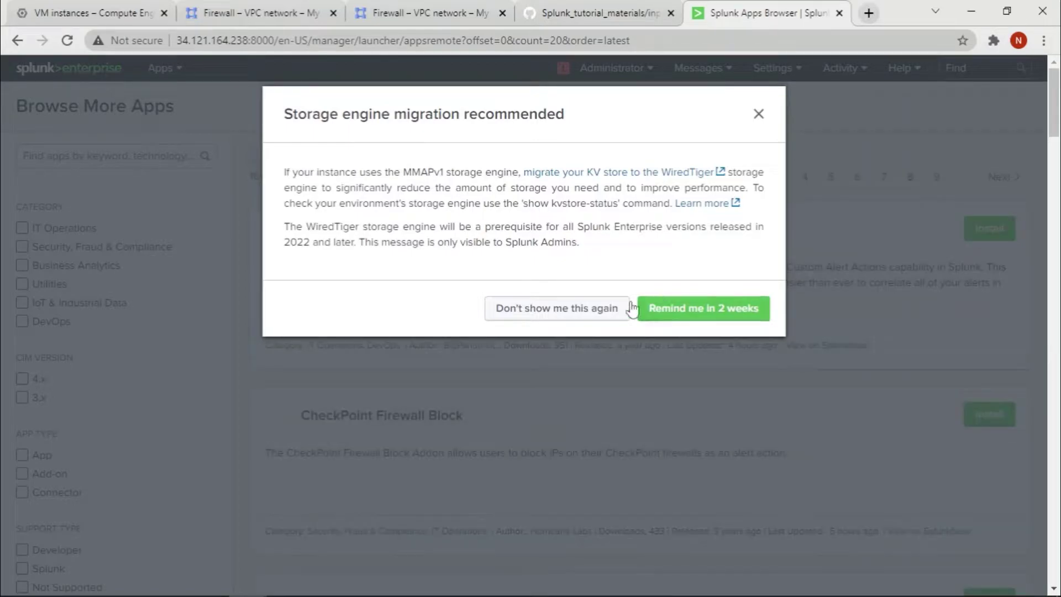
Step: Dismiss the 'Storage engine migration recommended' notice on the Browse More Apps page
left_click(759, 114)
Step: Search the app catalog for 'Splunk App for Infrastructure' and start installing it
left_click(107, 152)
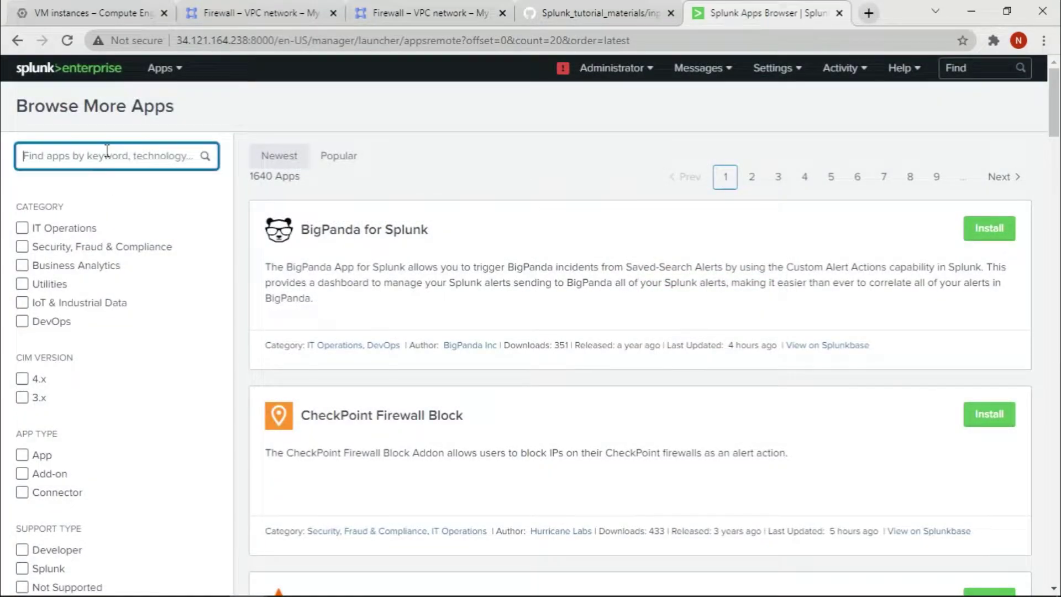
type("Sp")
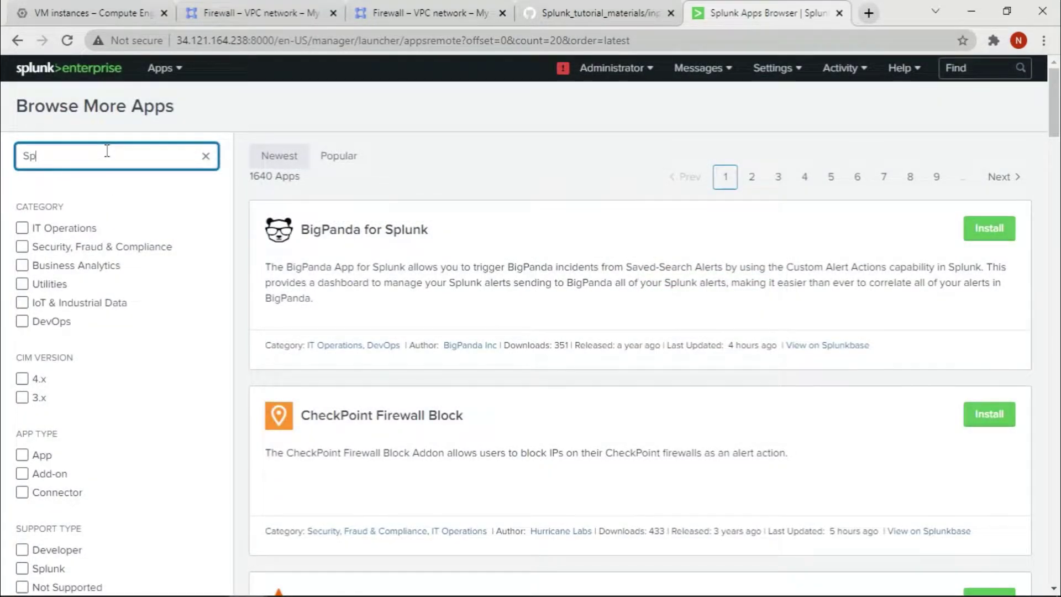
type("lunk App for Infra")
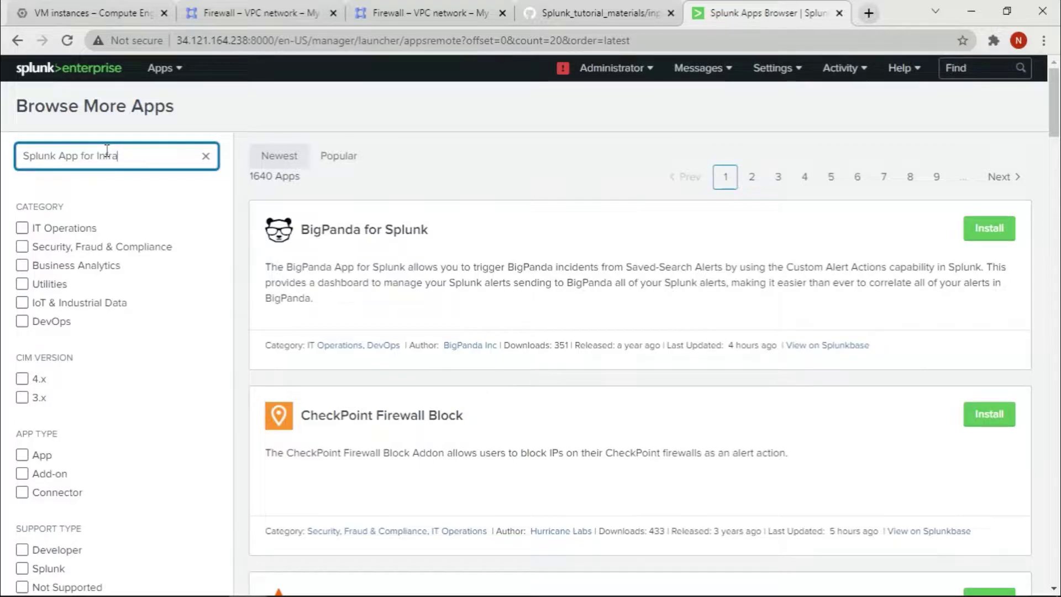
type("structure")
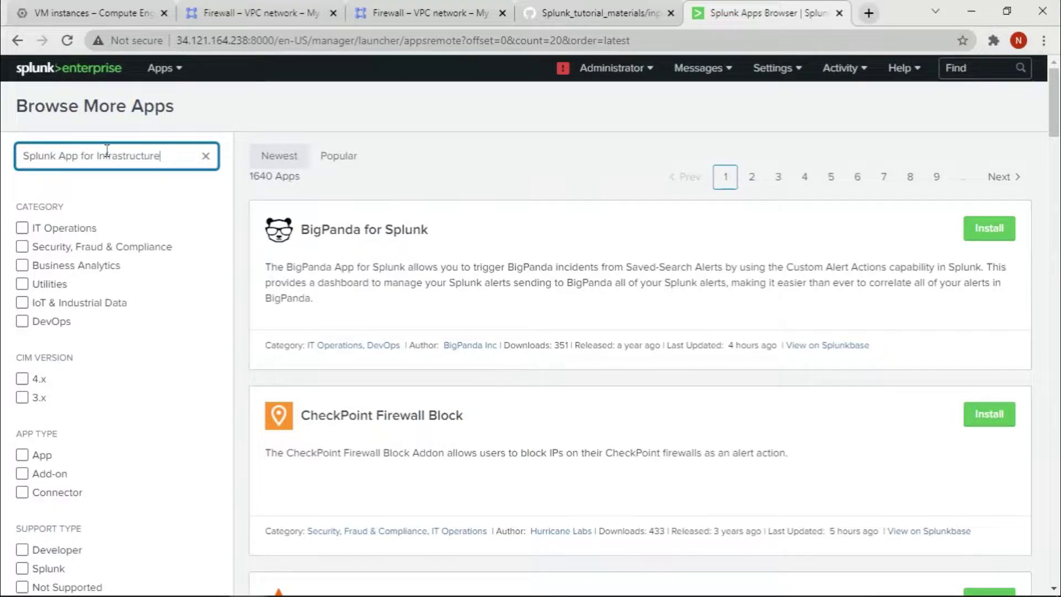
key("Return")
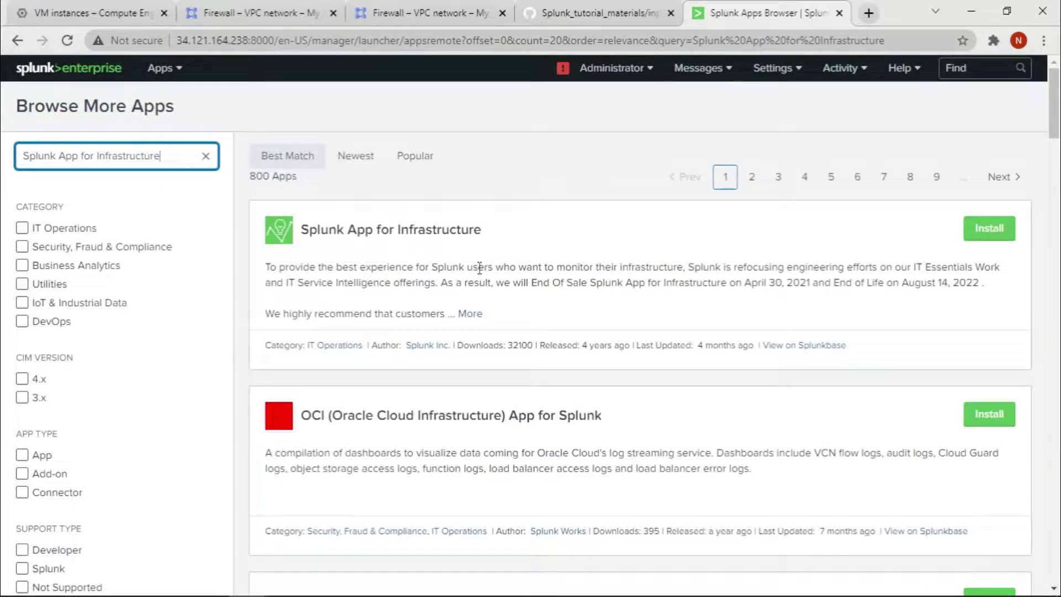
left_click(982, 230)
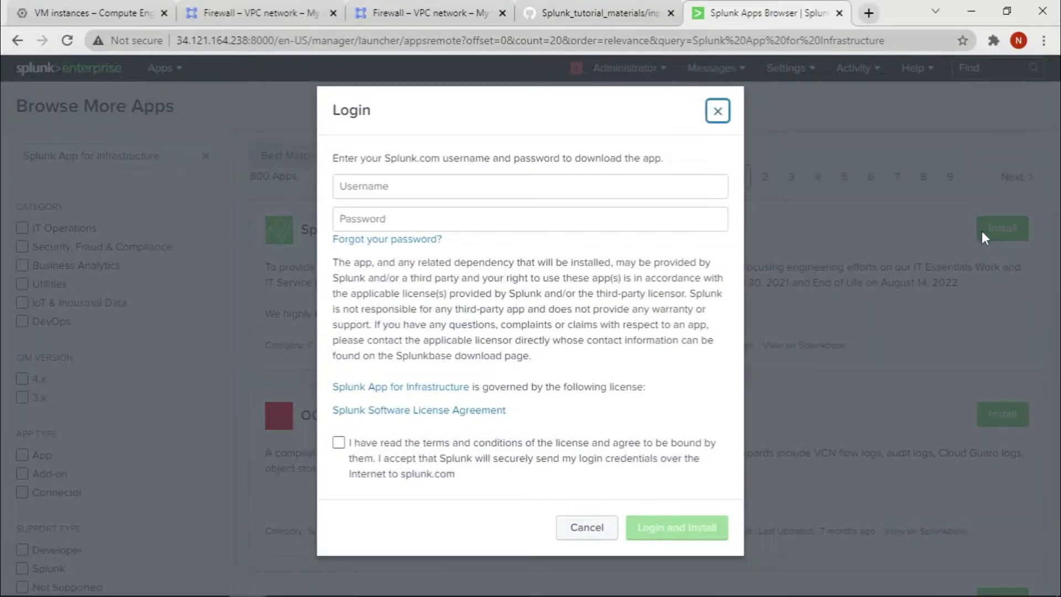
Step: Log in with the Splunk.com username and password, accept the license, install, and restart later
left_click(340, 185)
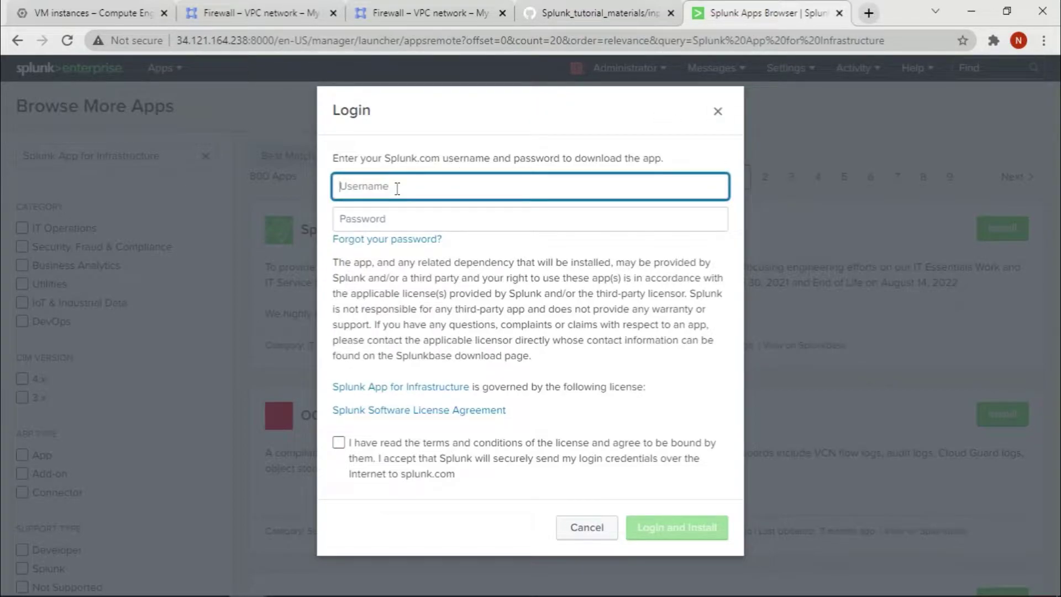
type("Orionotter")
left_click(397, 213)
type("•")
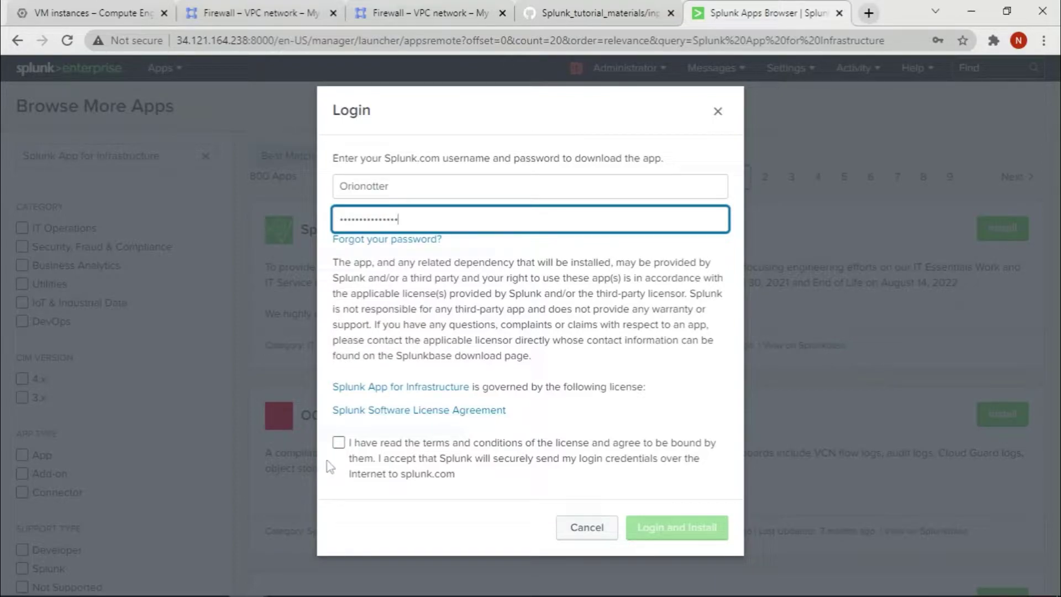
left_click(338, 442)
left_click(688, 532)
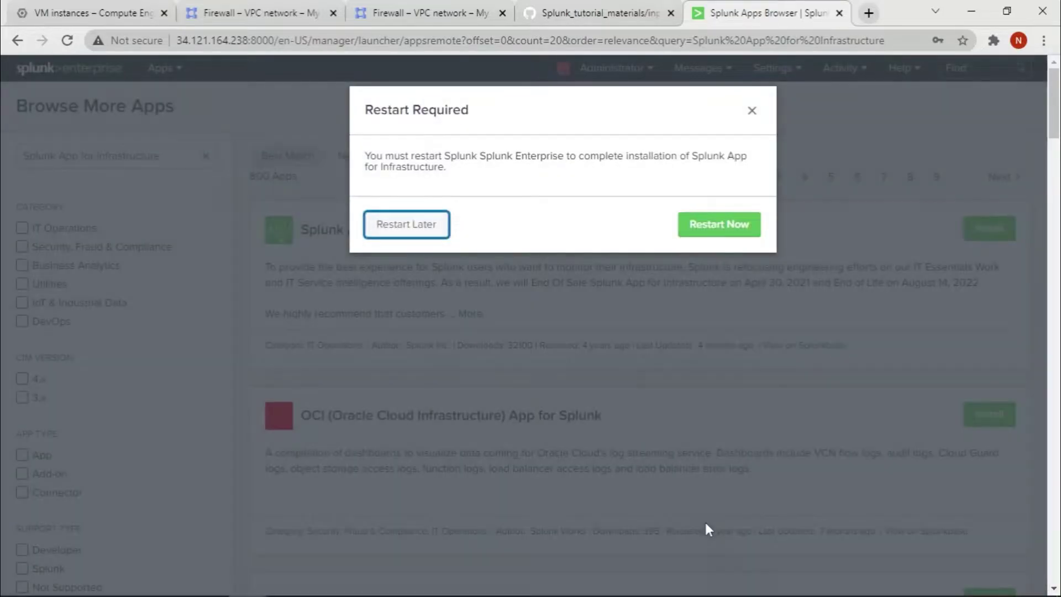
left_click(420, 224)
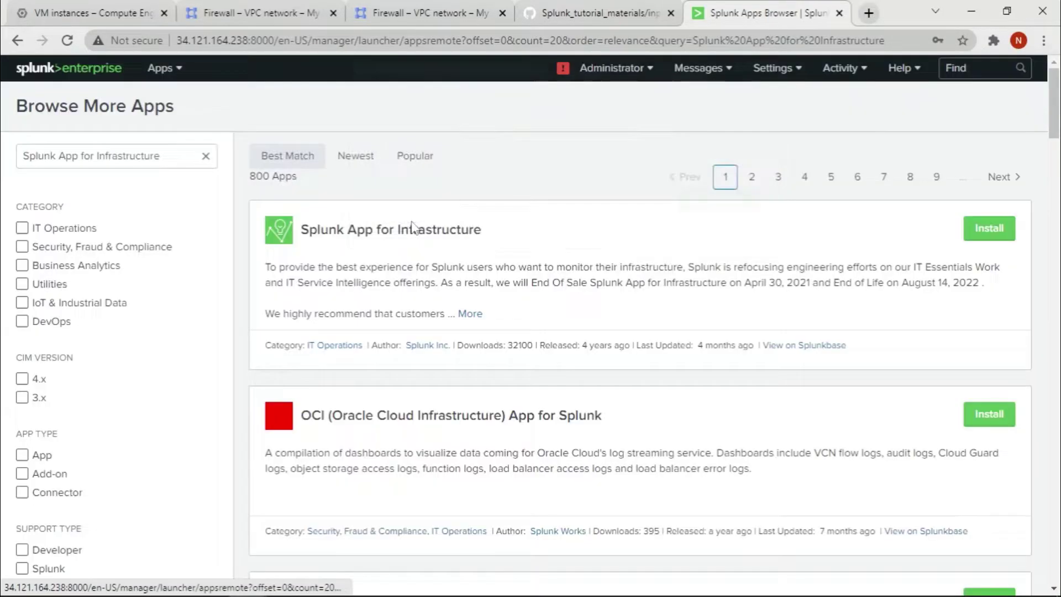
Step: Change the catalog search to 'Splunk add on for Infrastructure' and review the pending messages
left_click(80, 162)
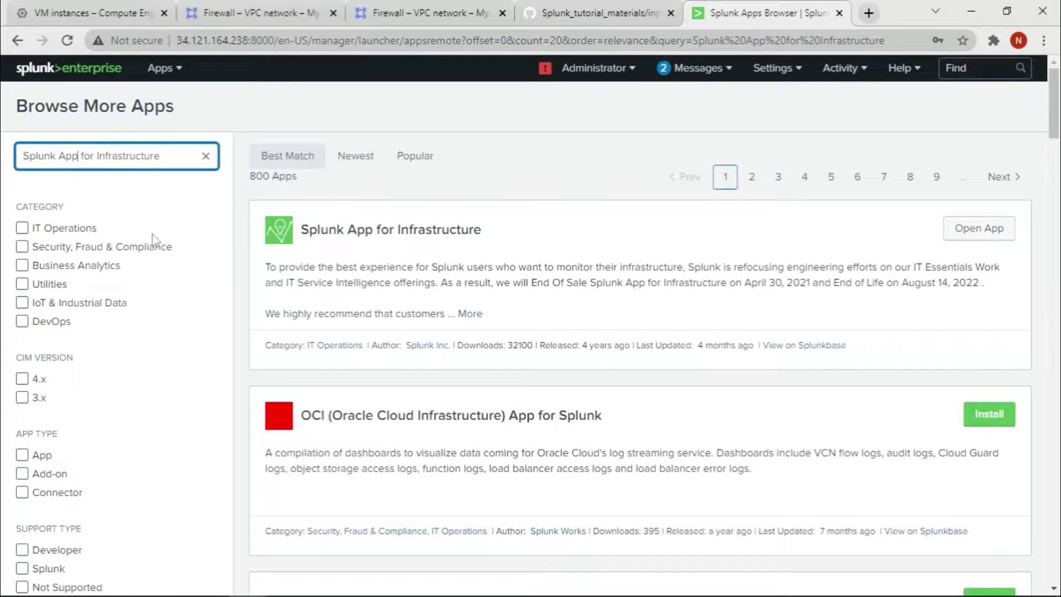
key("BackSpace")
key("BackSpace")
key("BackSpace")
type("add on")
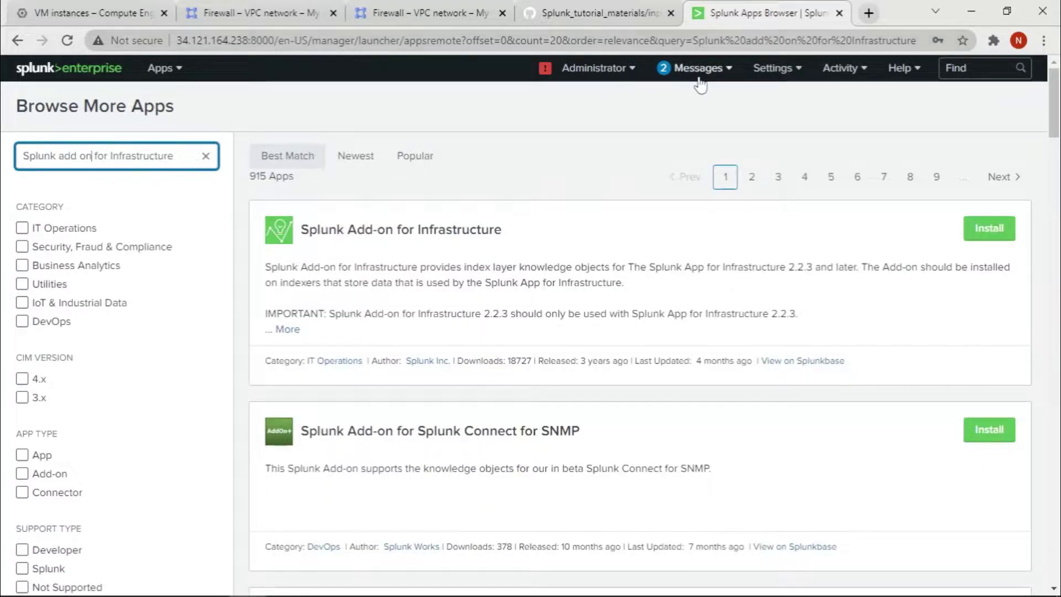
left_click(728, 70)
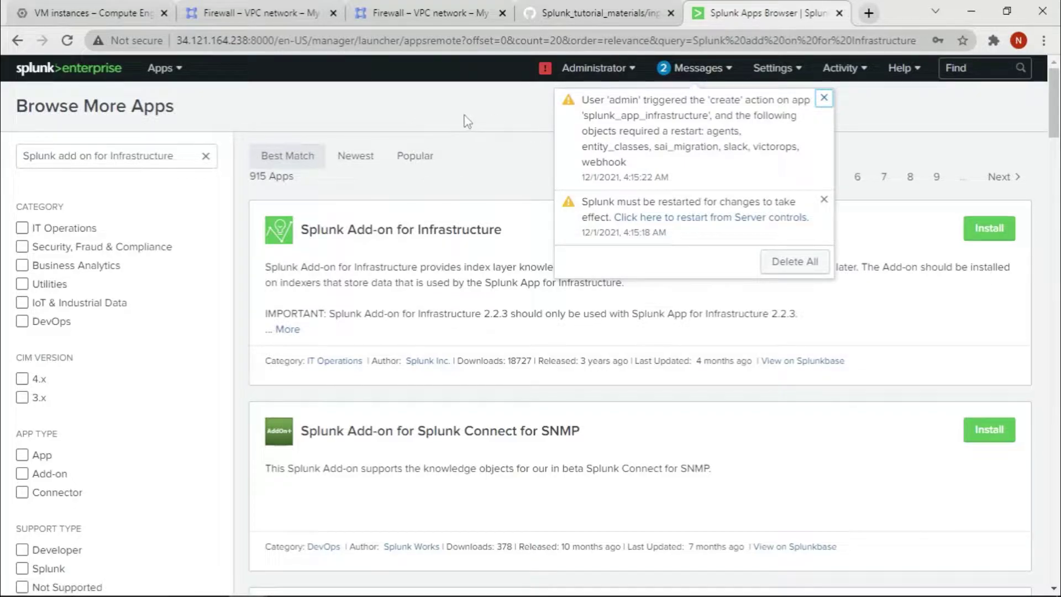
left_click(483, 122)
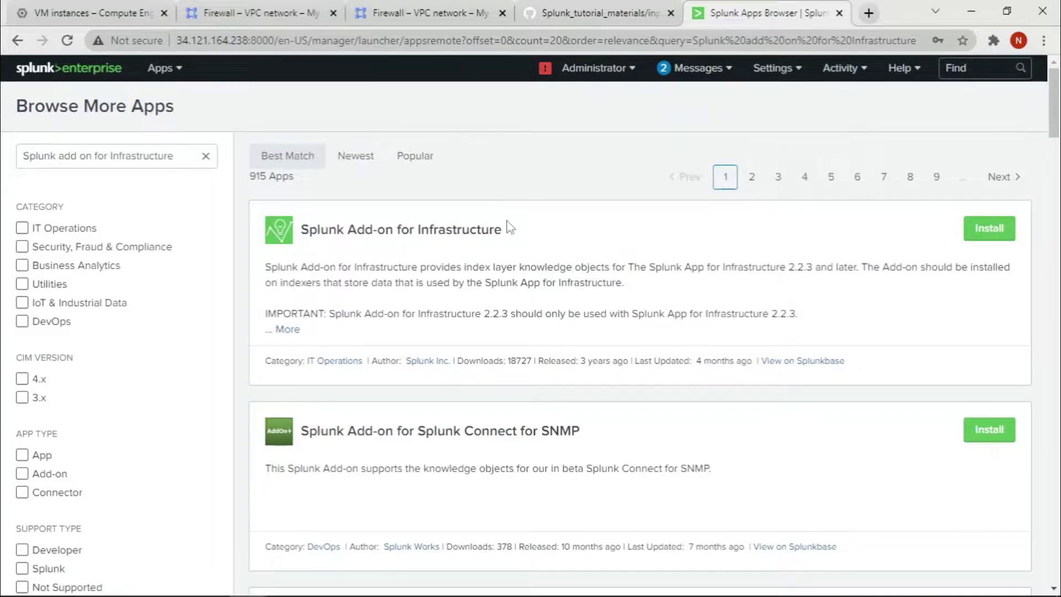
Step: Install Splunk Add-on for Infrastructure, restart Splunk now, and acknowledge the successful restart
left_click(1016, 229)
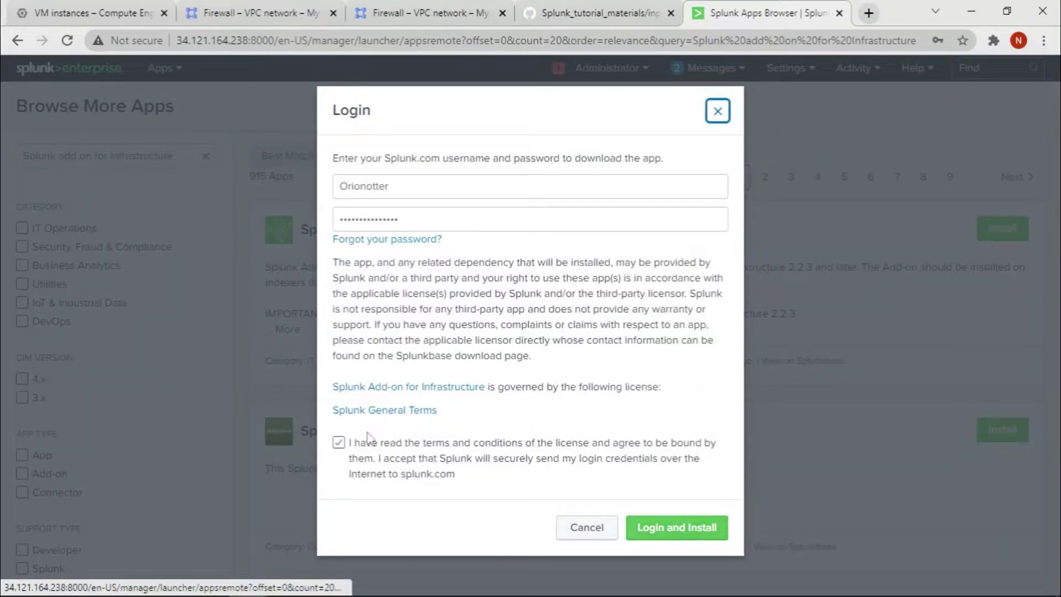
left_click(679, 528)
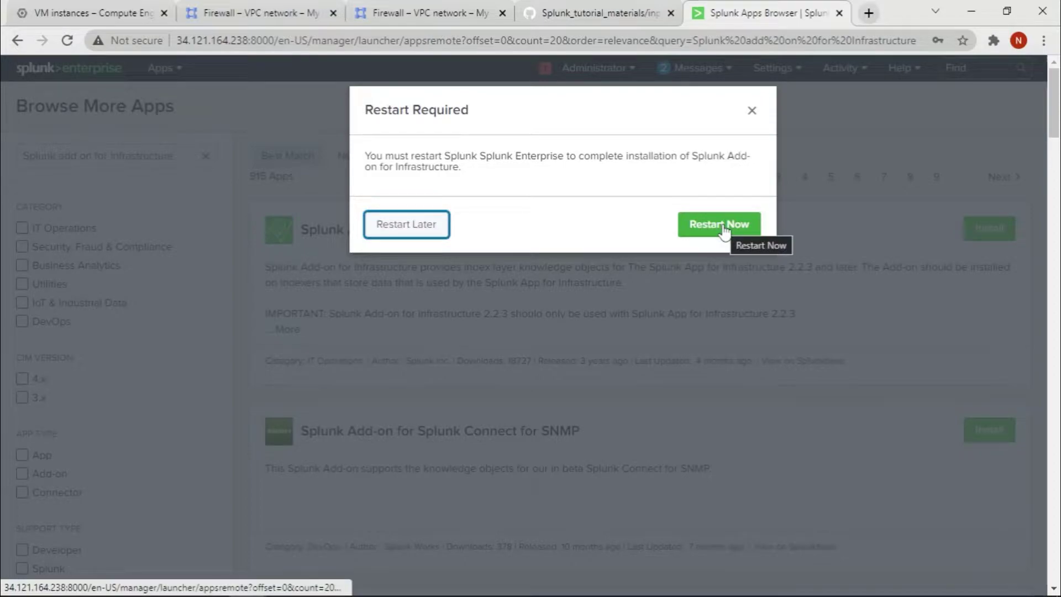
left_click(724, 231)
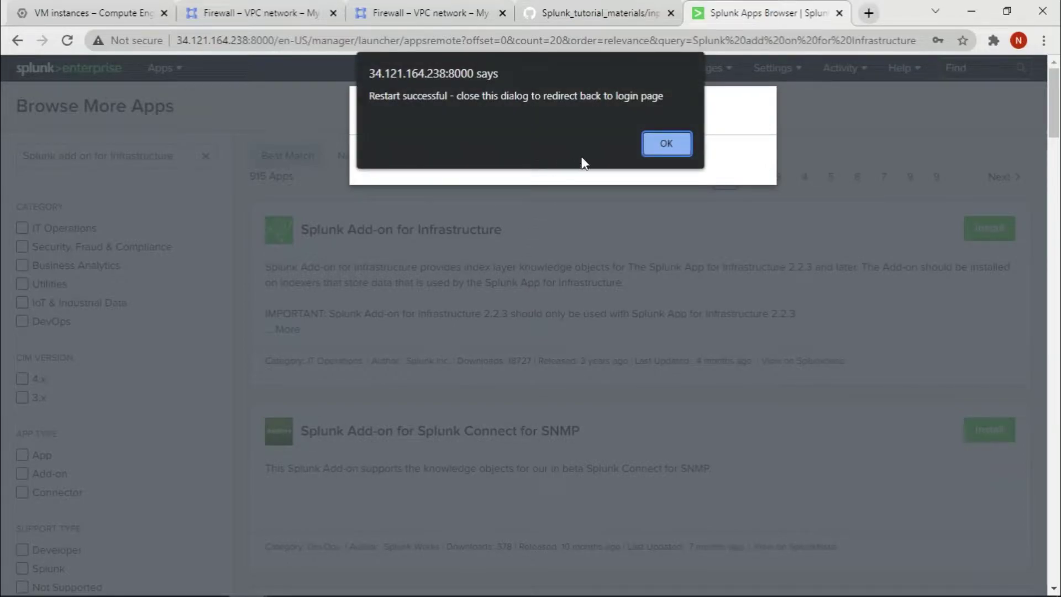
left_click(666, 145)
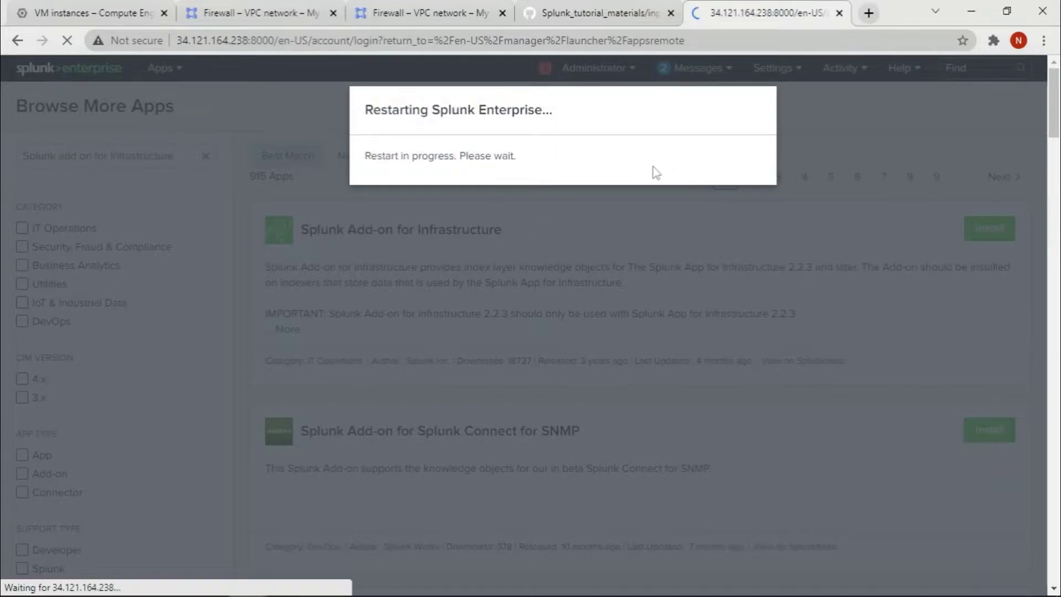
Step: Sign in to Splunk with the admin username and its password
type("admin")
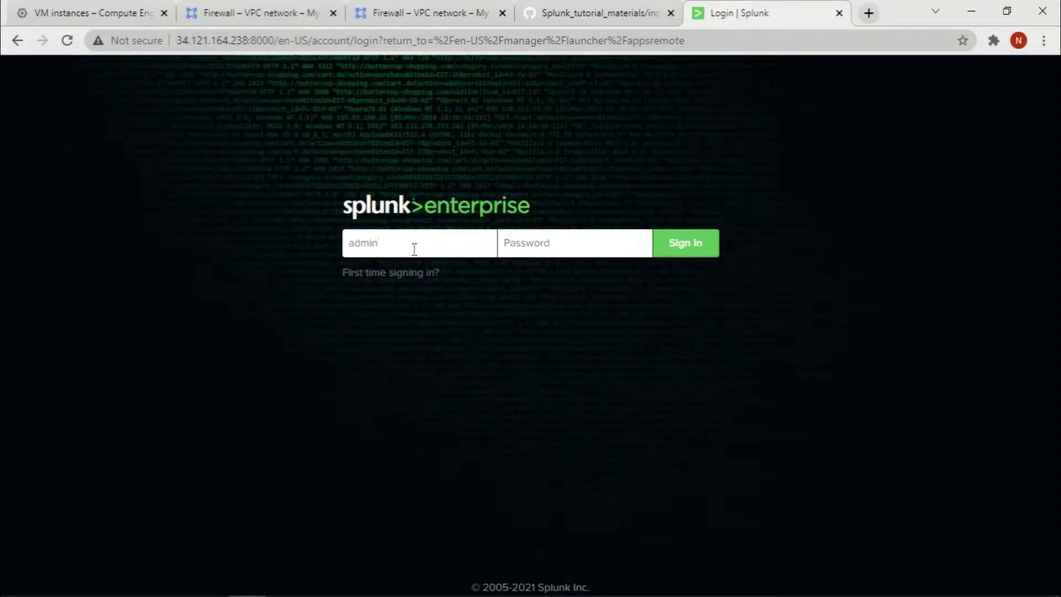
left_click(565, 242)
type("•")
key("Return")
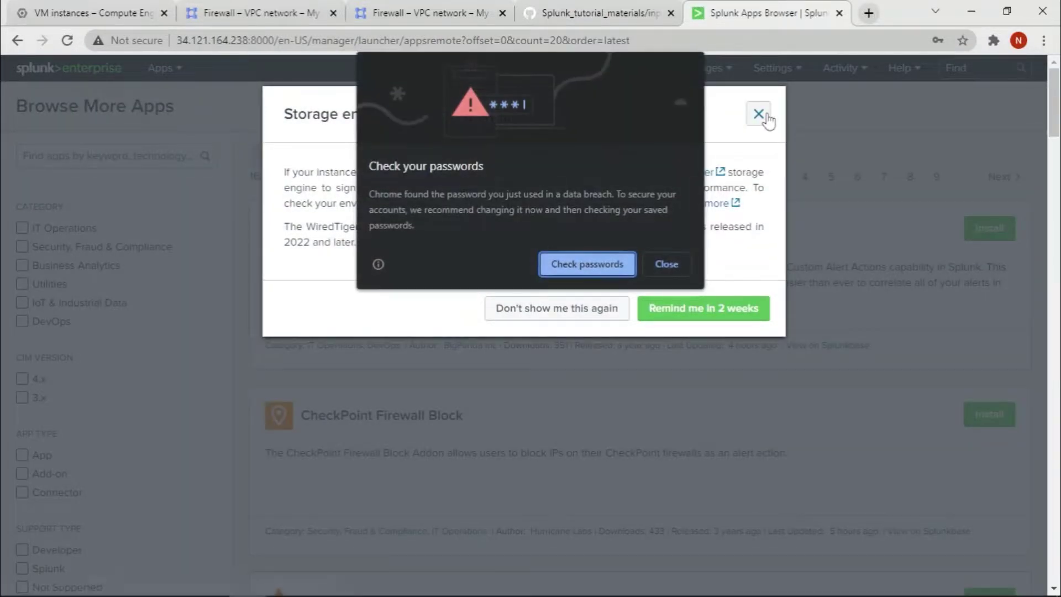
Step: Dismiss the browser's password popups and the storage engine migration notice
left_click(670, 265)
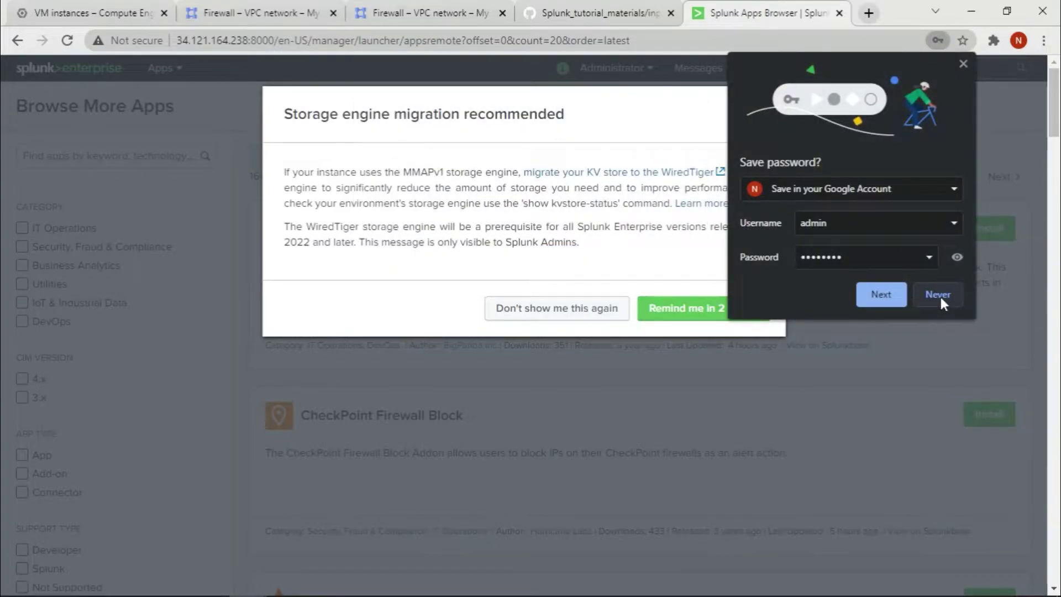
left_click(940, 294)
left_click(758, 113)
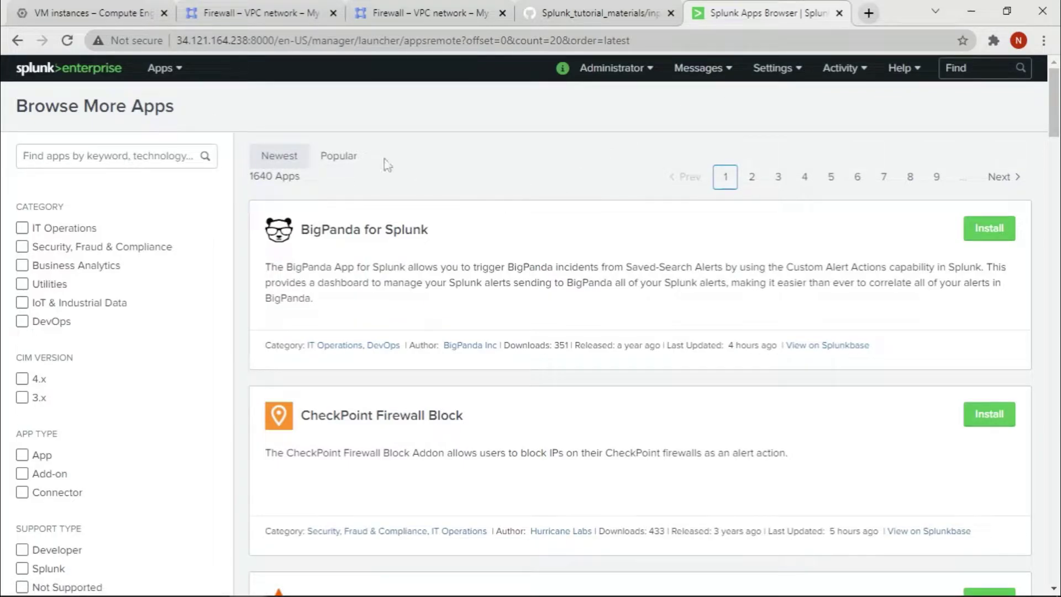
Step: Add a new HTTP Event Collector input from Data inputs and name the token IAS
left_click(797, 75)
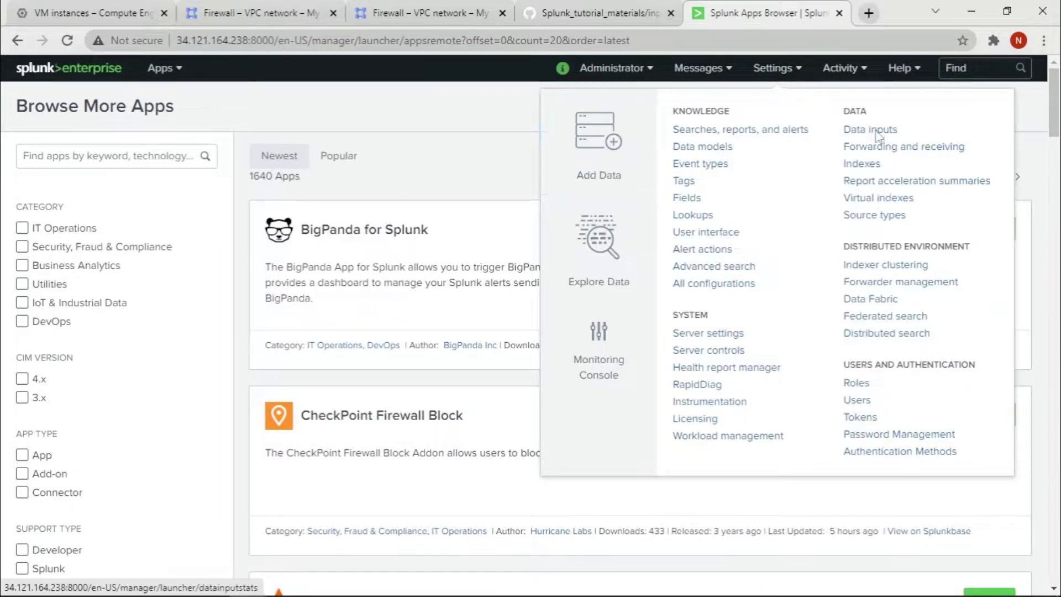
left_click(878, 132)
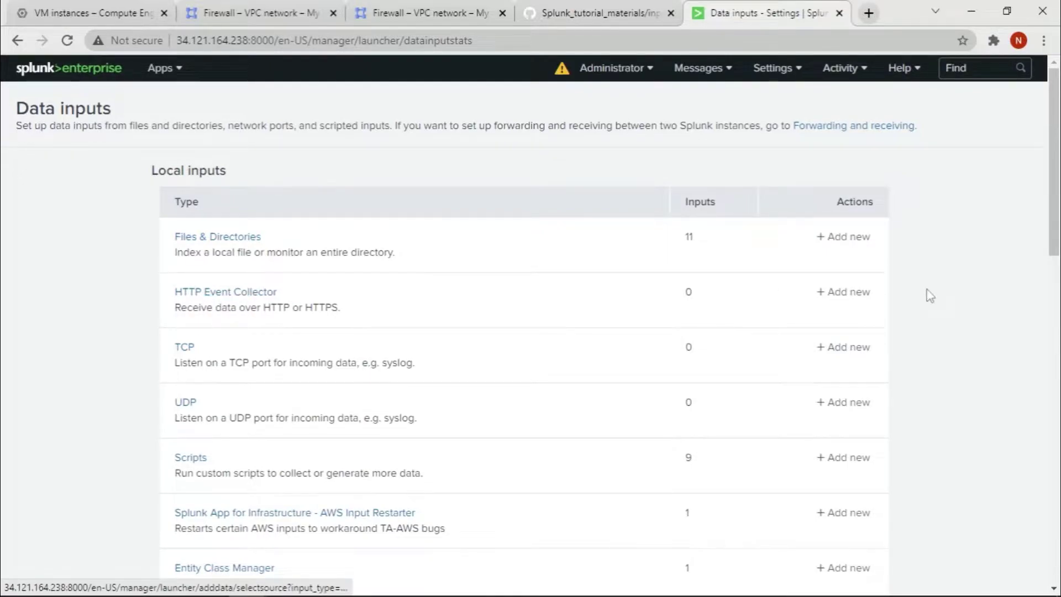
left_click(854, 296)
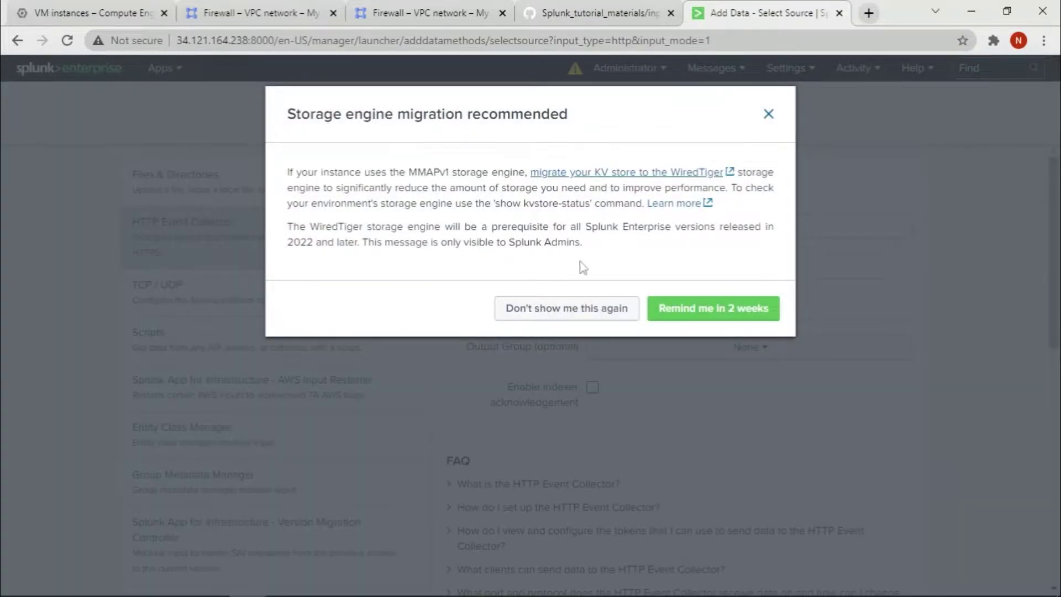
left_click(561, 314)
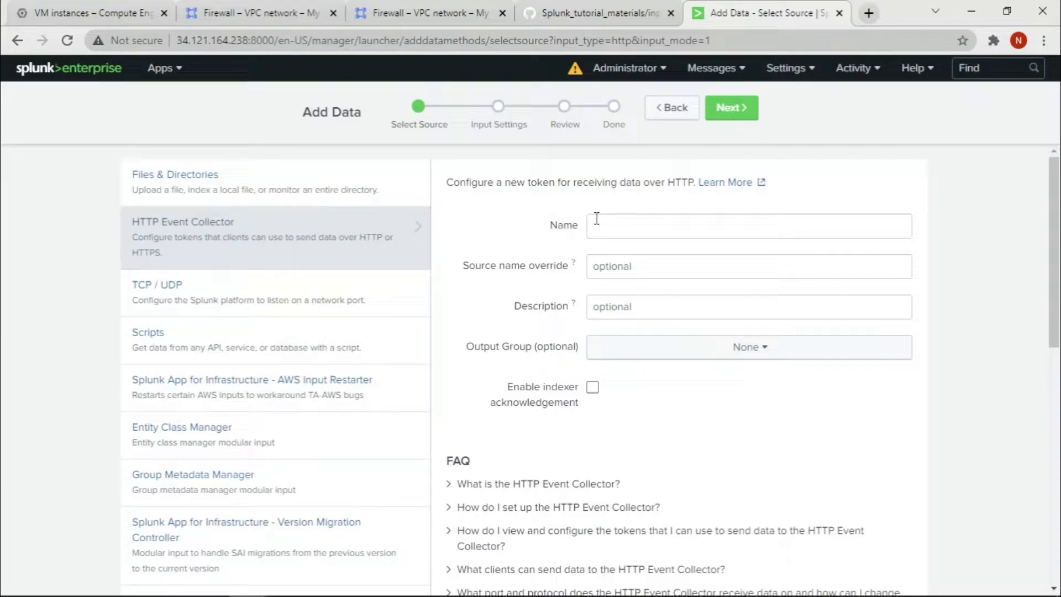
left_click(650, 231)
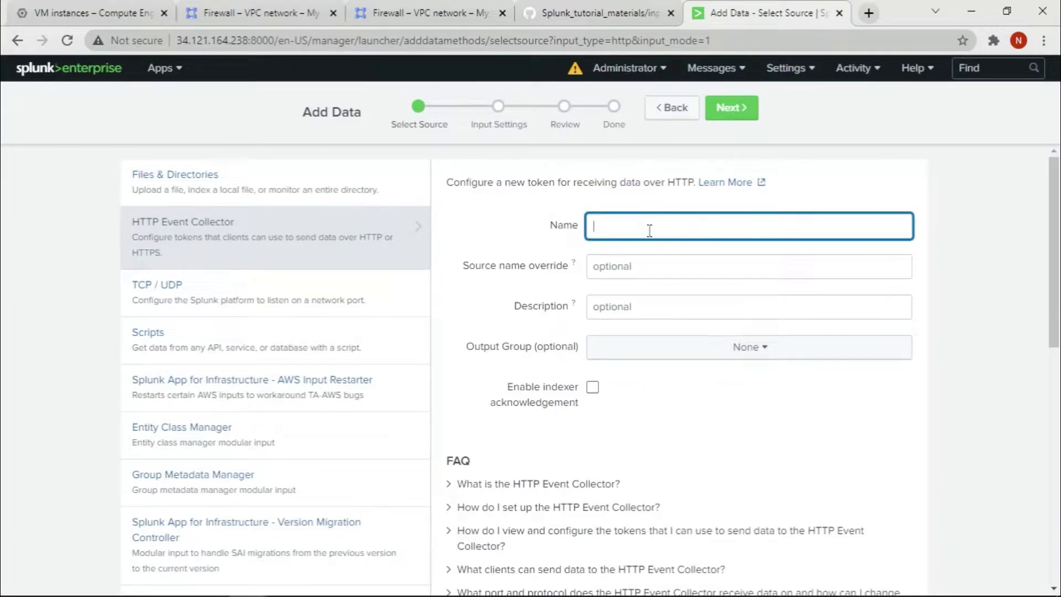
type("IAS")
Step: In Input Settings, filter the source types by 'em' and select em_metrics
left_click(734, 108)
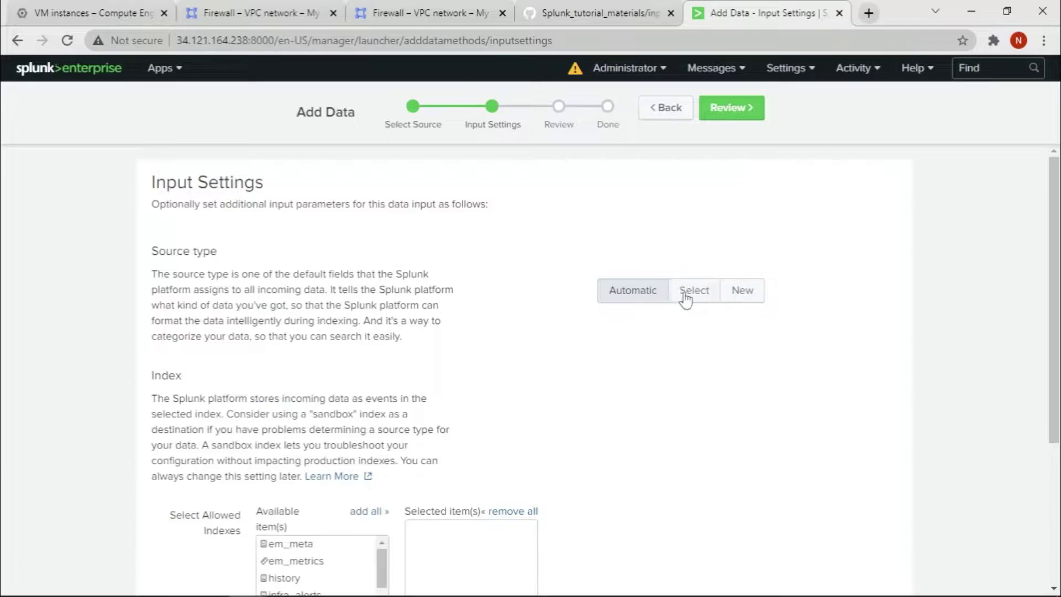
left_click(688, 293)
left_click(680, 337)
type("em")
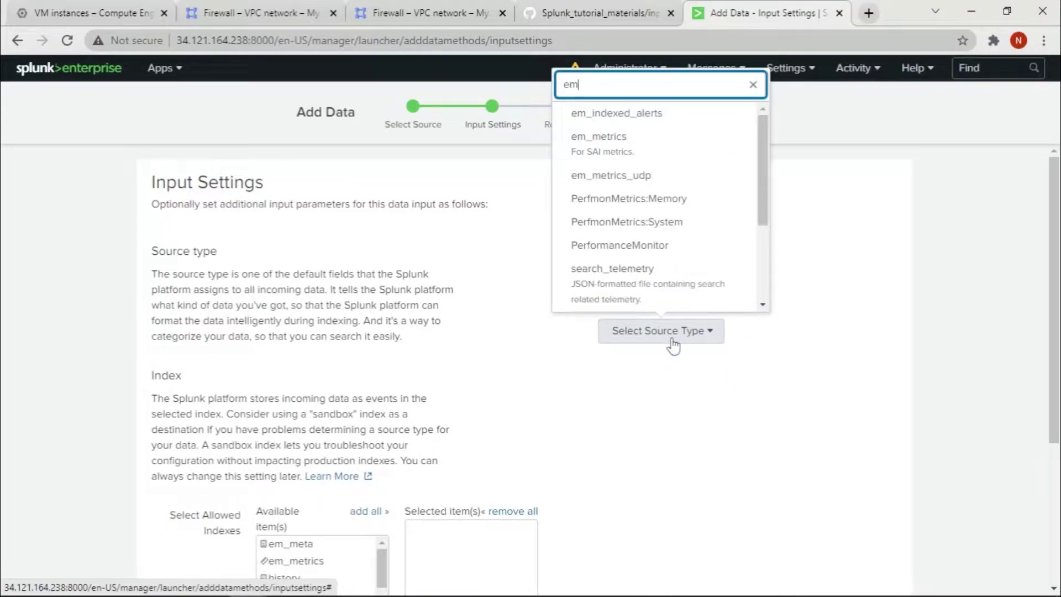
left_click(610, 153)
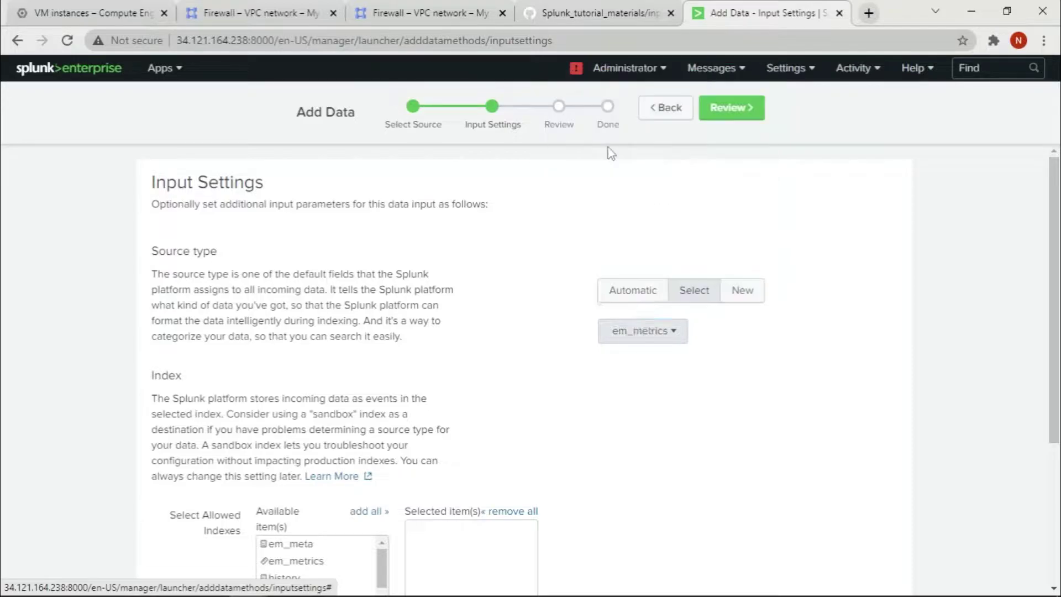
scroll(577, 451, "down", 2)
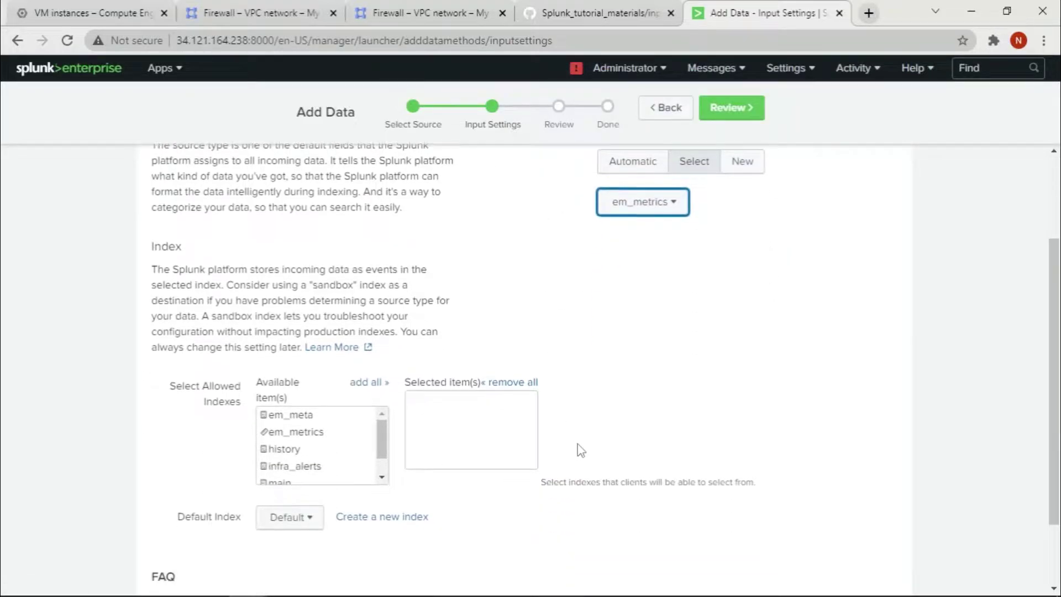
scroll(577, 451, "down", 2)
Step: Review and submit the IAS token, then paste its token value into a new tab
left_click(738, 110)
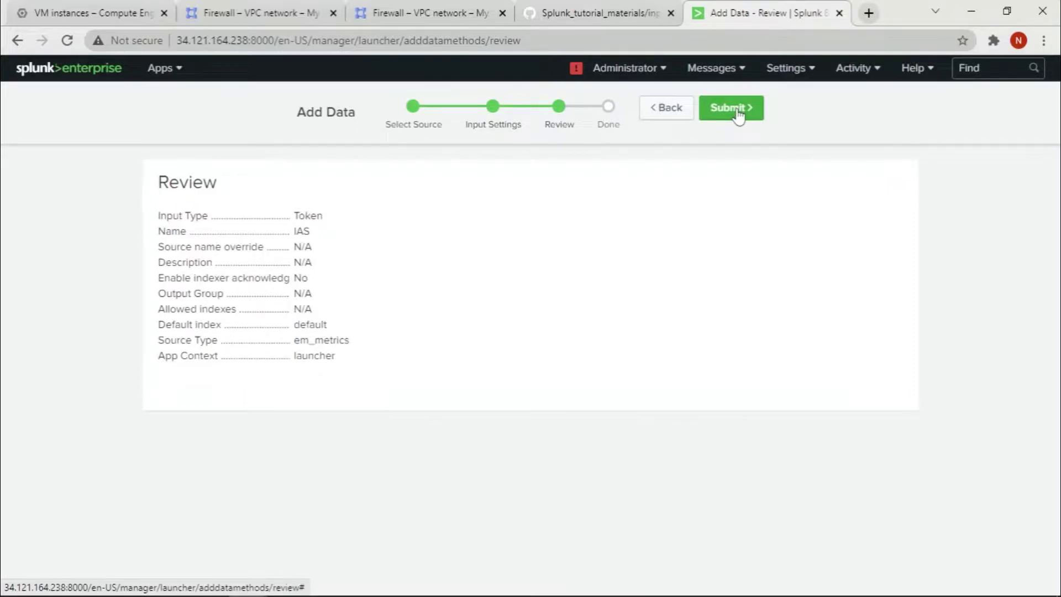
left_click(738, 110)
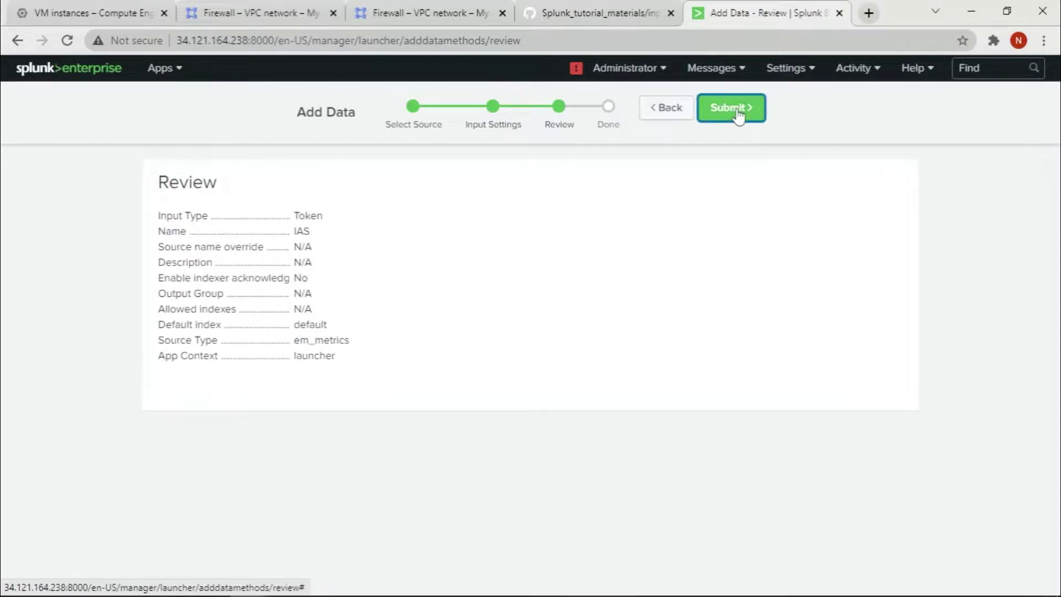
left_click(402, 253)
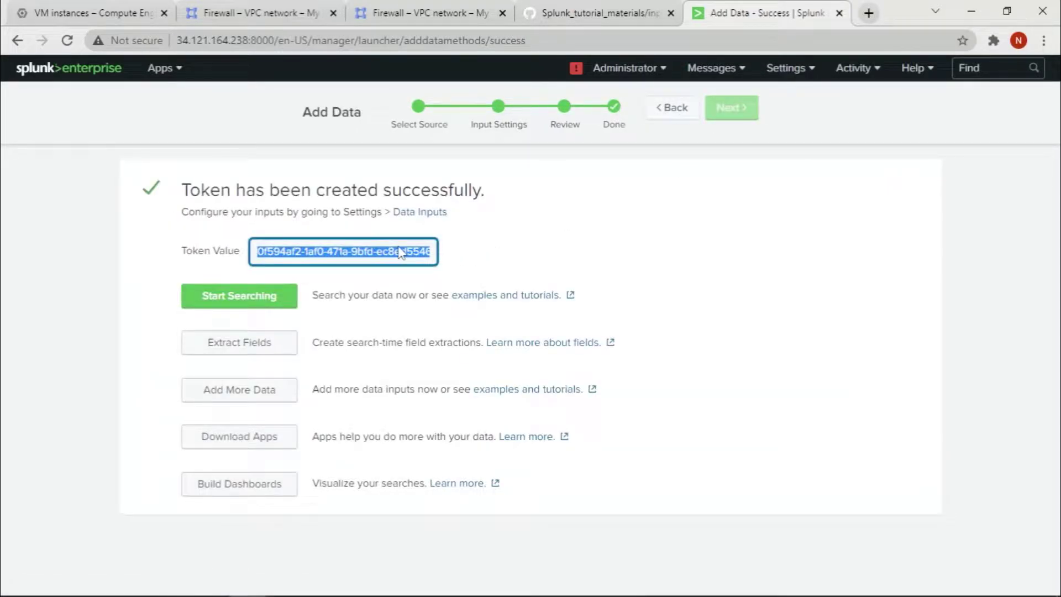
left_click(868, 14)
key("ctrl+v")
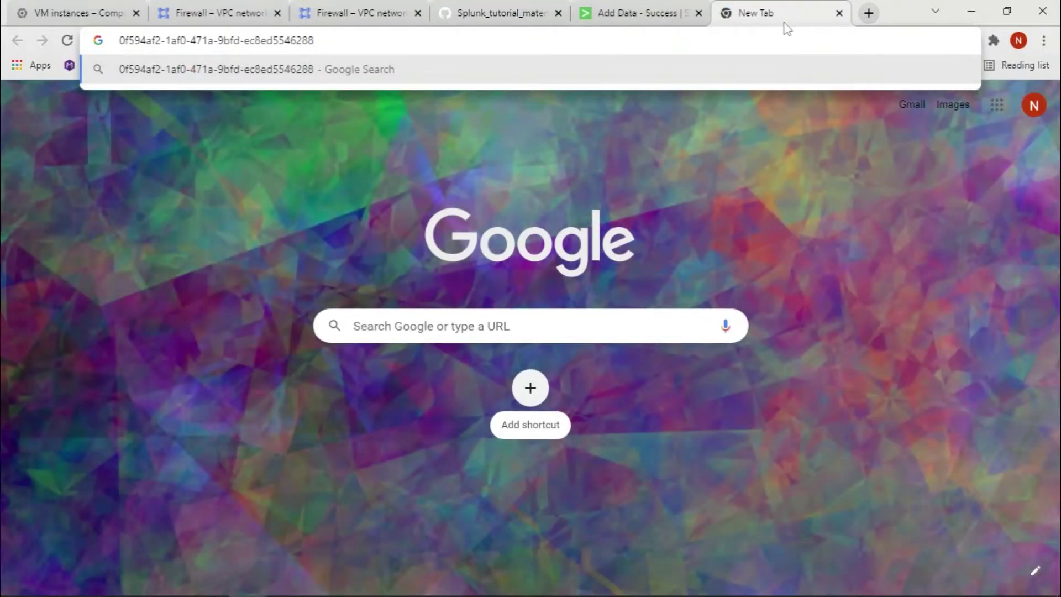
Step: Return to the token success page and check the splunkd health status report
left_click(649, 6)
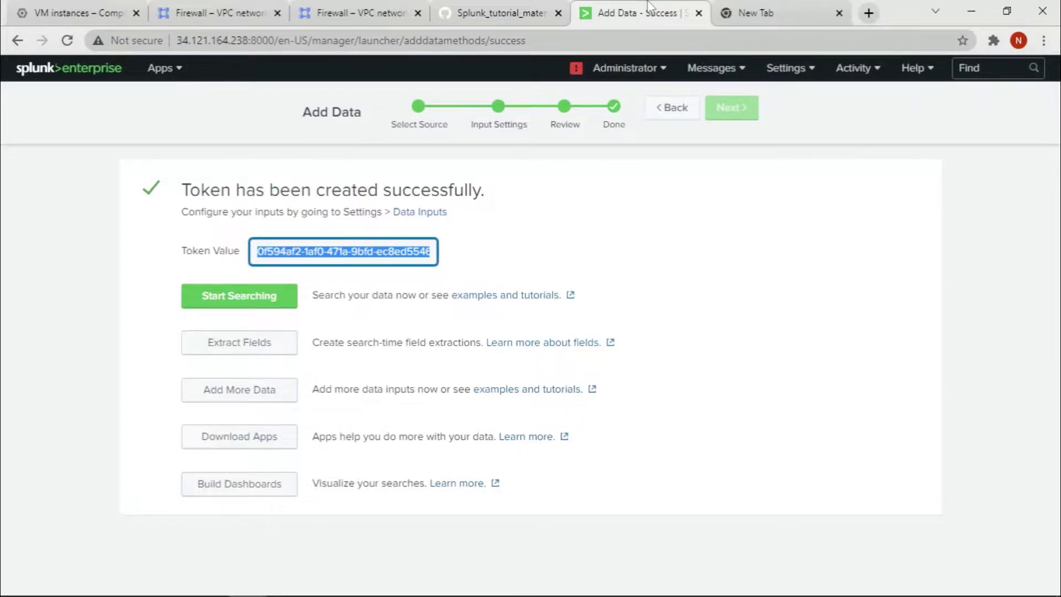
left_click(768, 11)
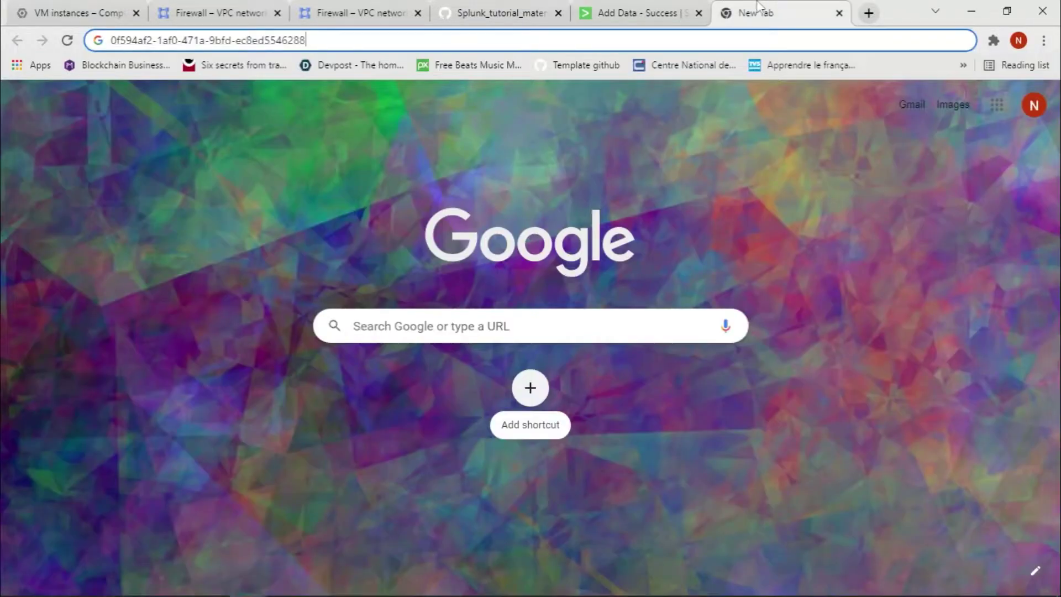
left_click(619, 13)
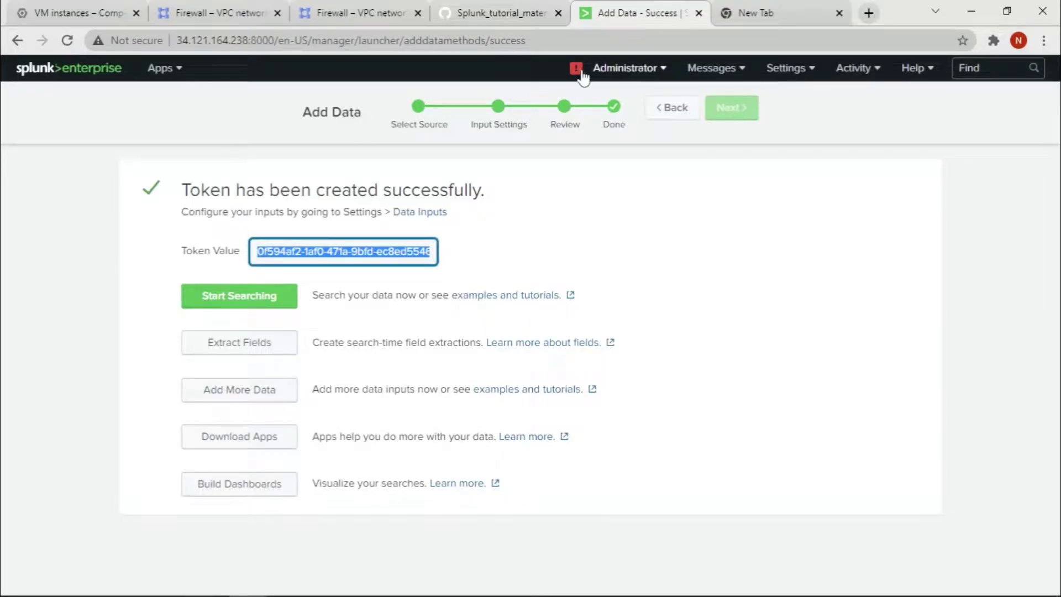
left_click(579, 69)
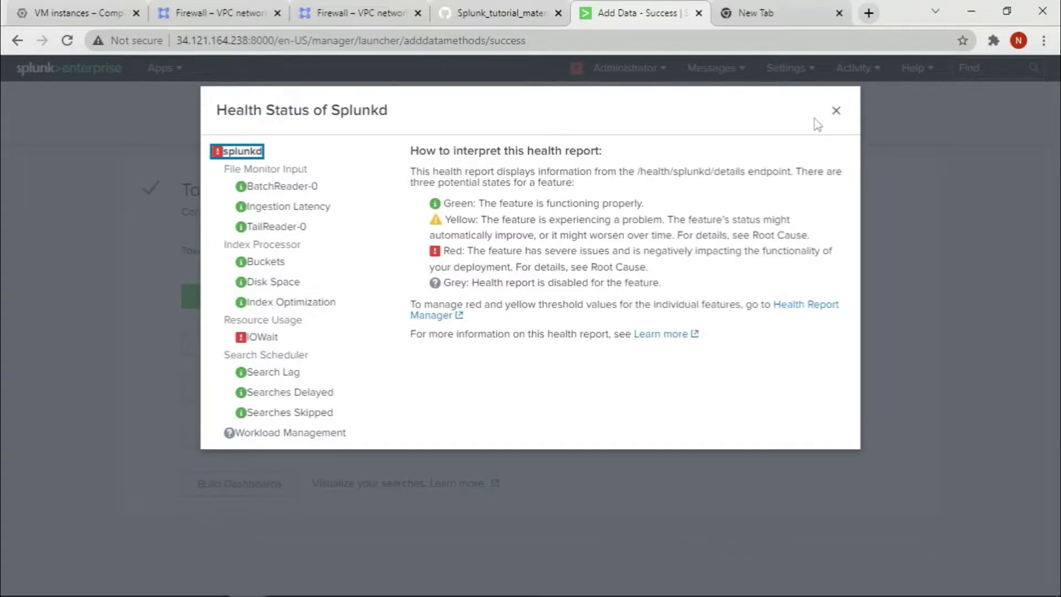
left_click(836, 110)
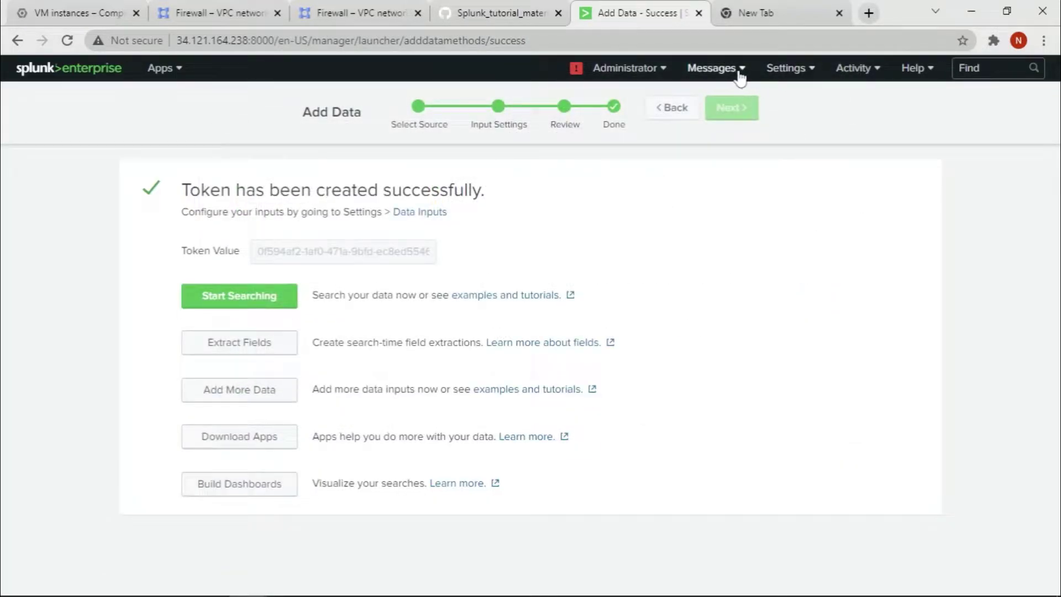
left_click(808, 73)
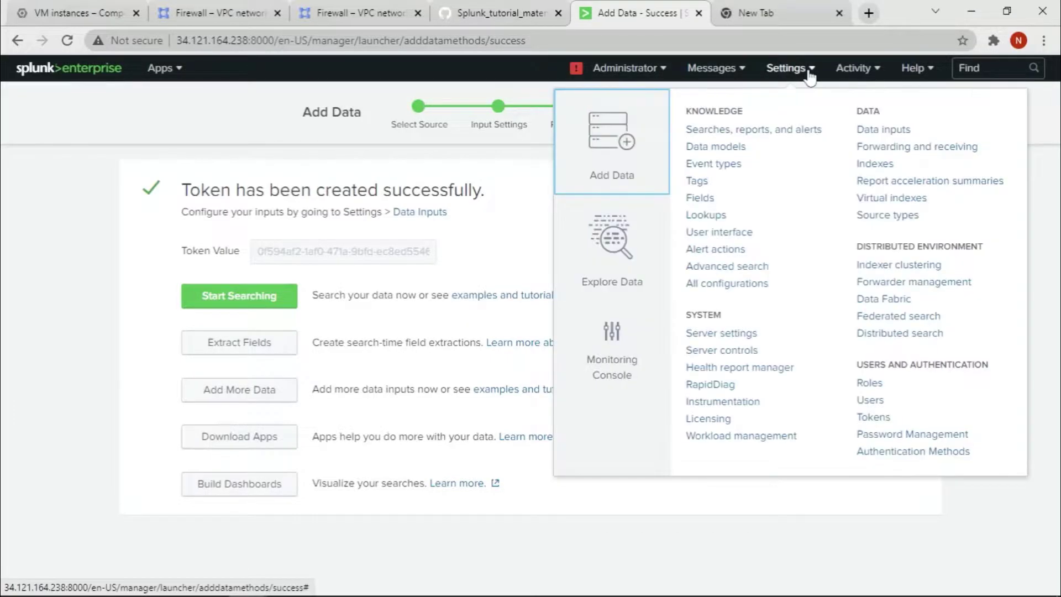
Step: Under Forwarding and receiving, add and save a receiving port listening on 9997
left_click(892, 154)
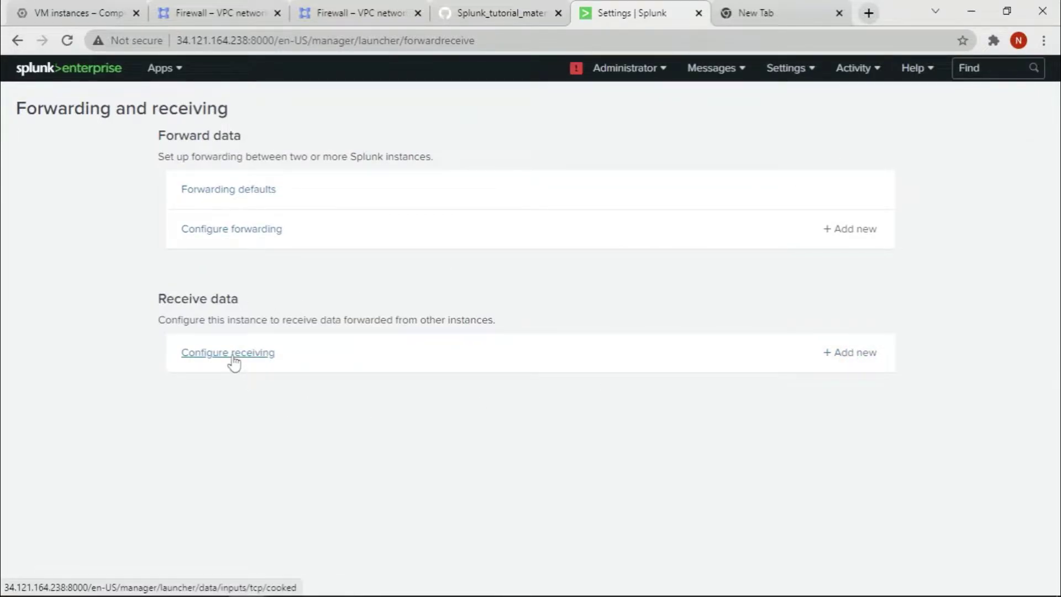
left_click(862, 353)
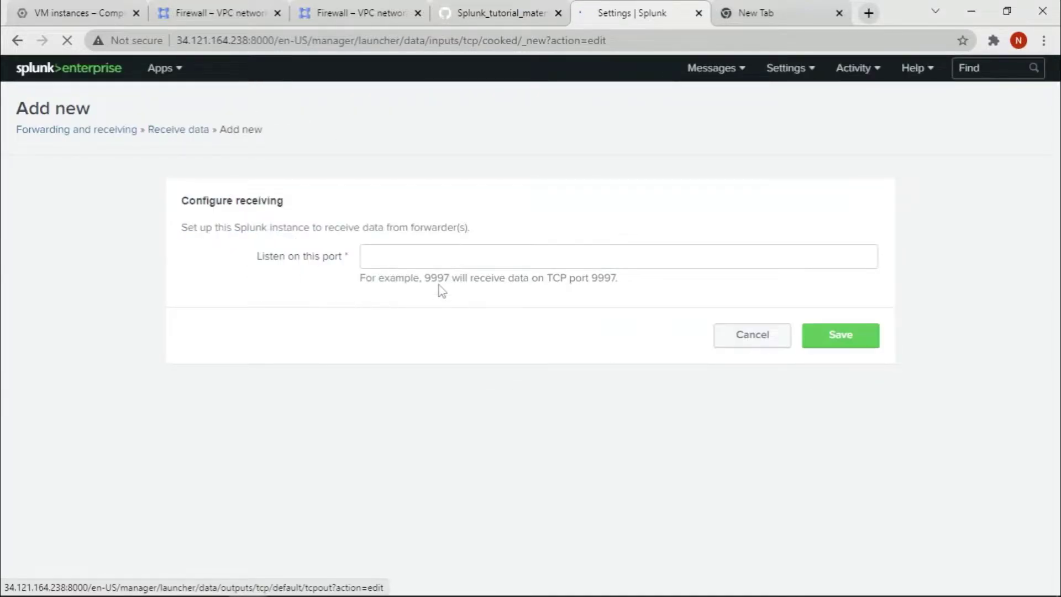
left_click(408, 253)
type("9997")
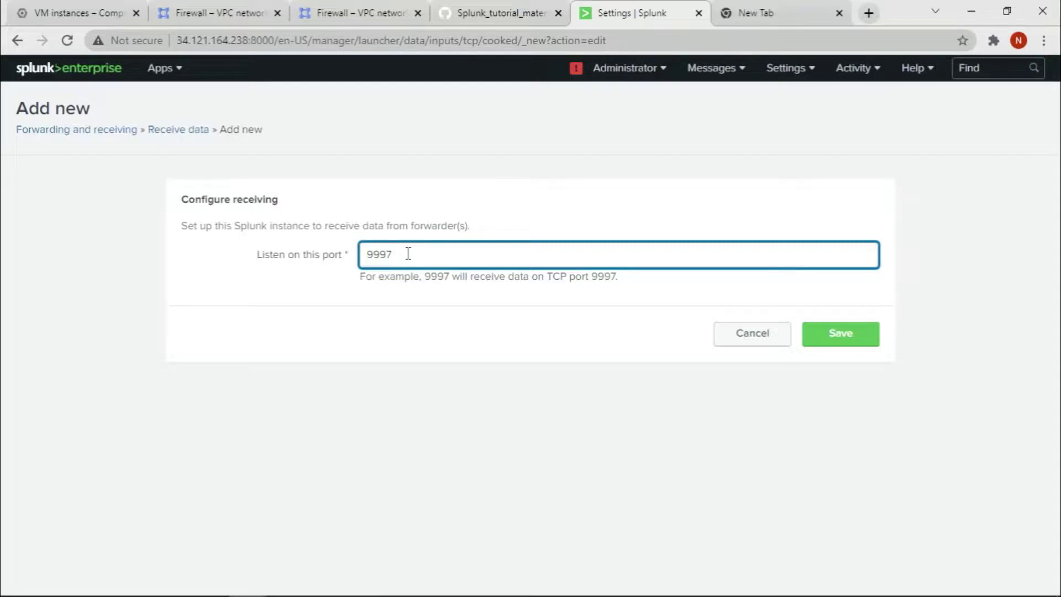
left_click(867, 334)
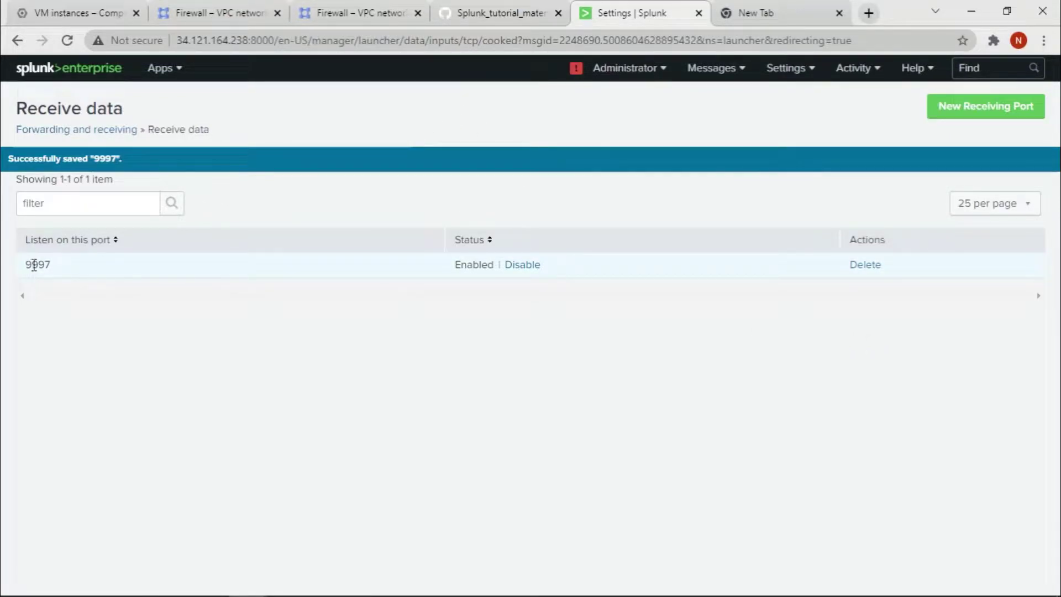
left_click(787, 69)
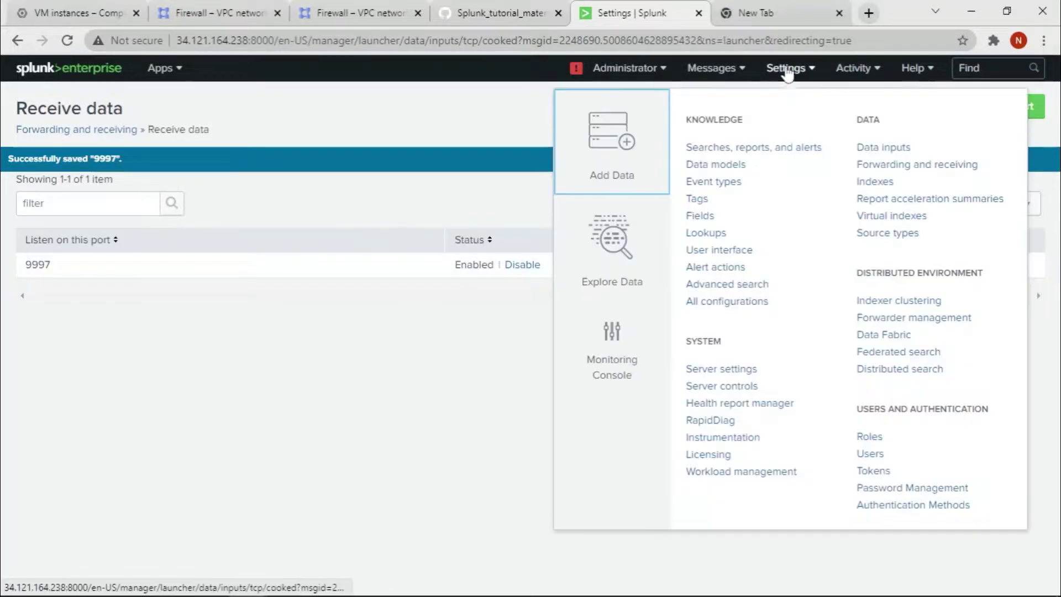
Step: In HTTP Event Collector Global Settings, set All Tokens to Enabled and save
left_click(880, 157)
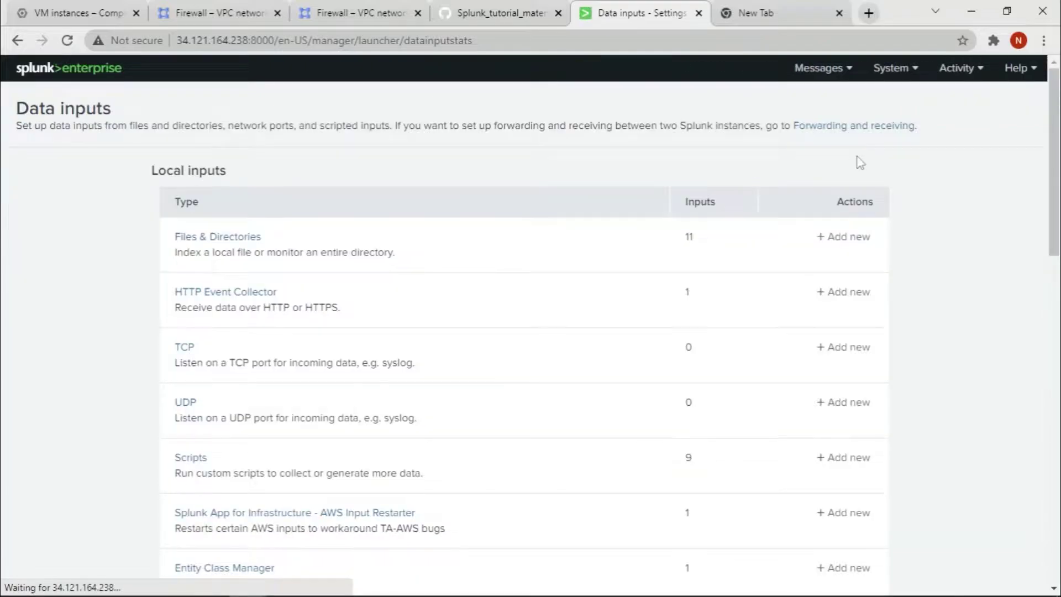
left_click(263, 296)
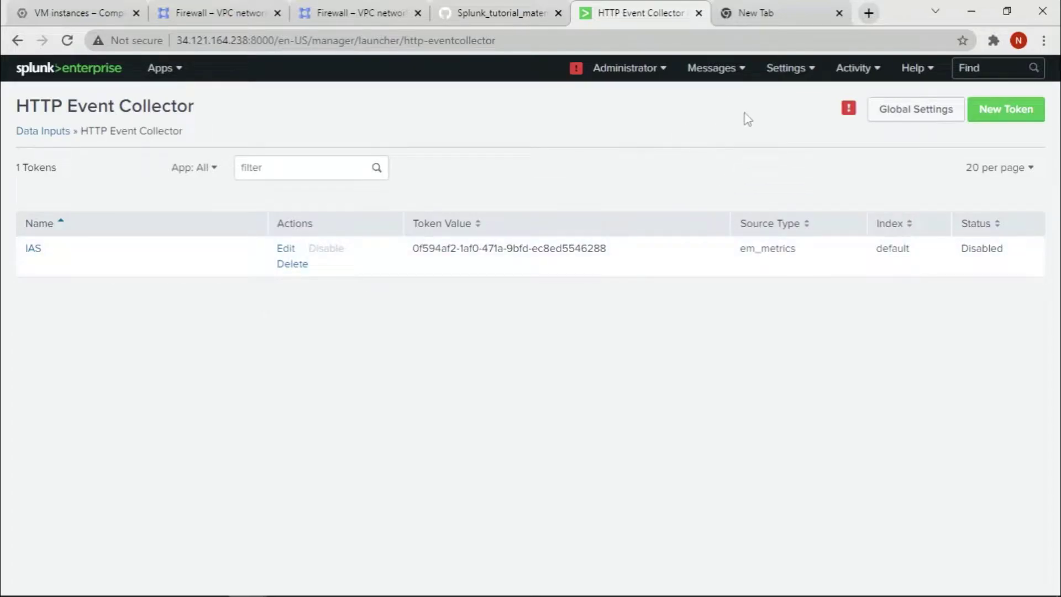
mouse_move(851, 112)
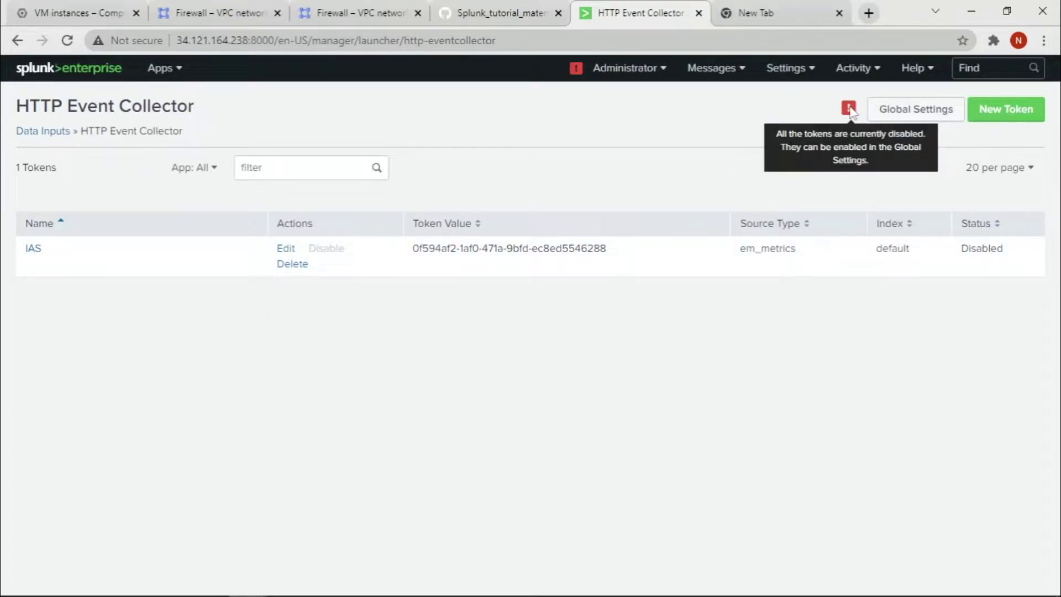
left_click(917, 109)
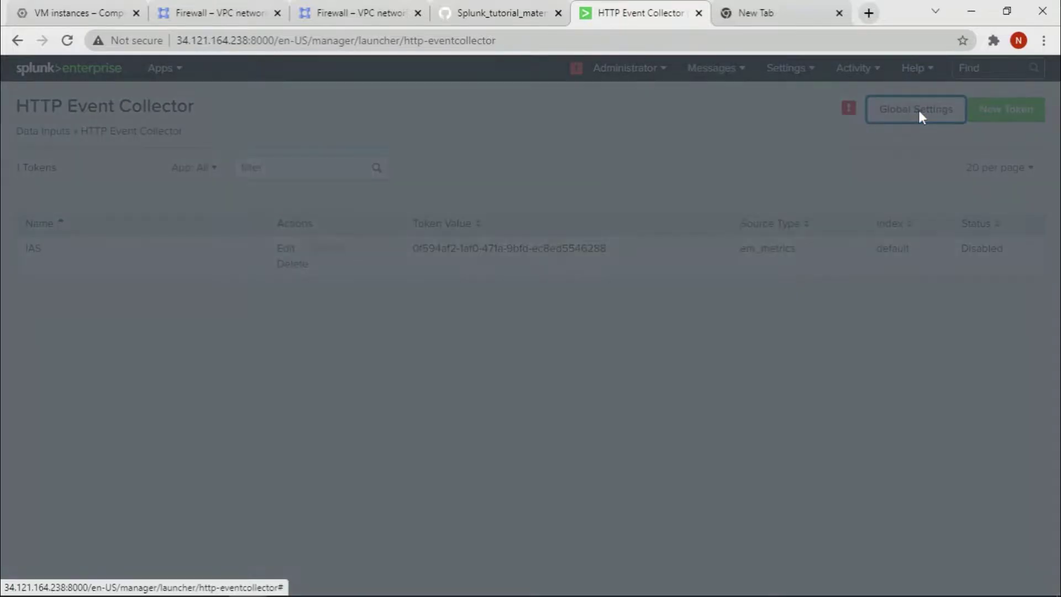
left_click(524, 183)
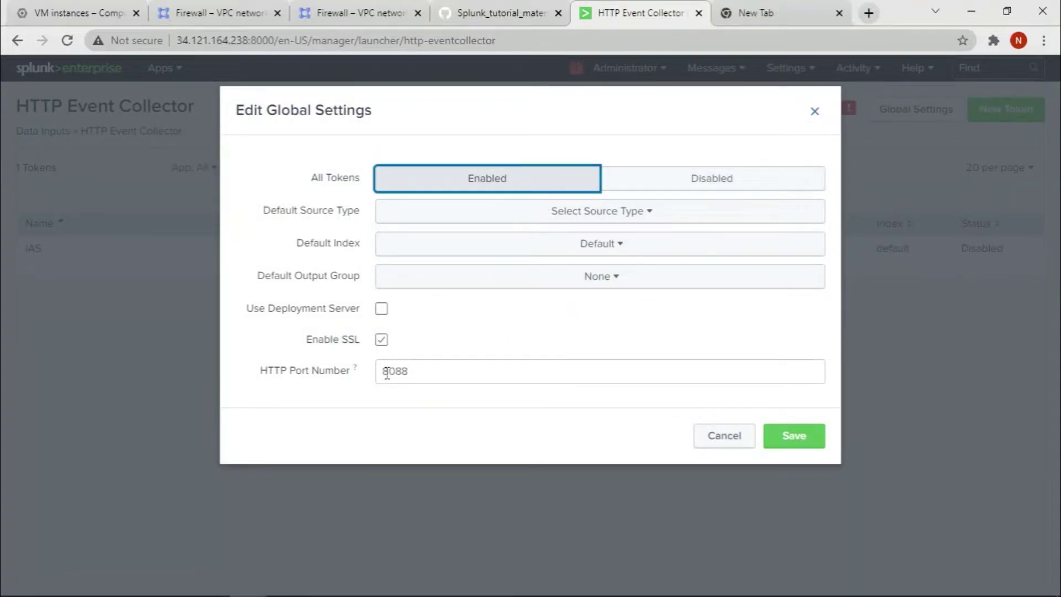
left_click(793, 435)
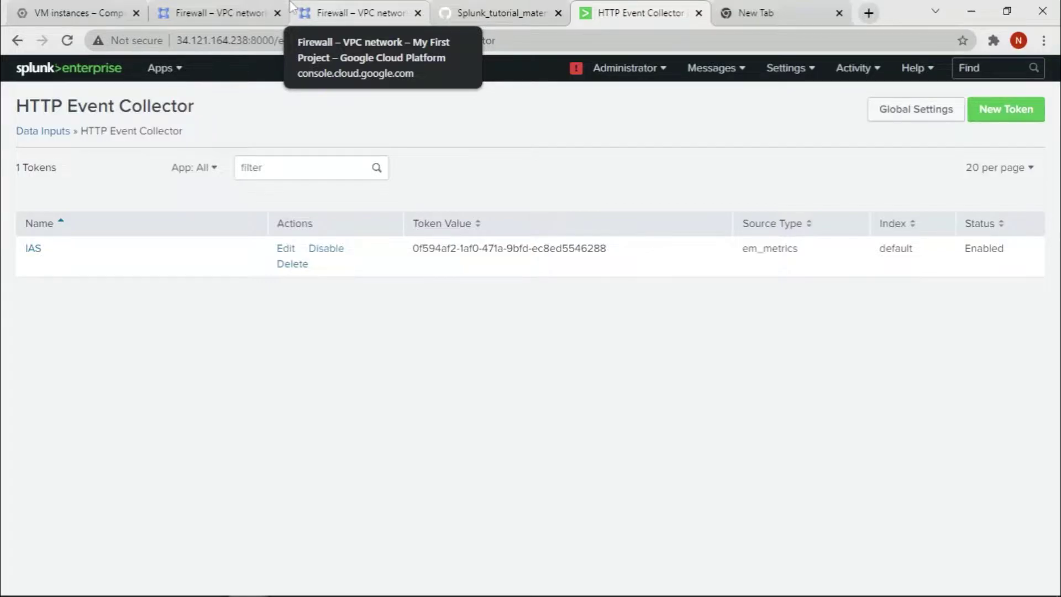
left_click(232, 8)
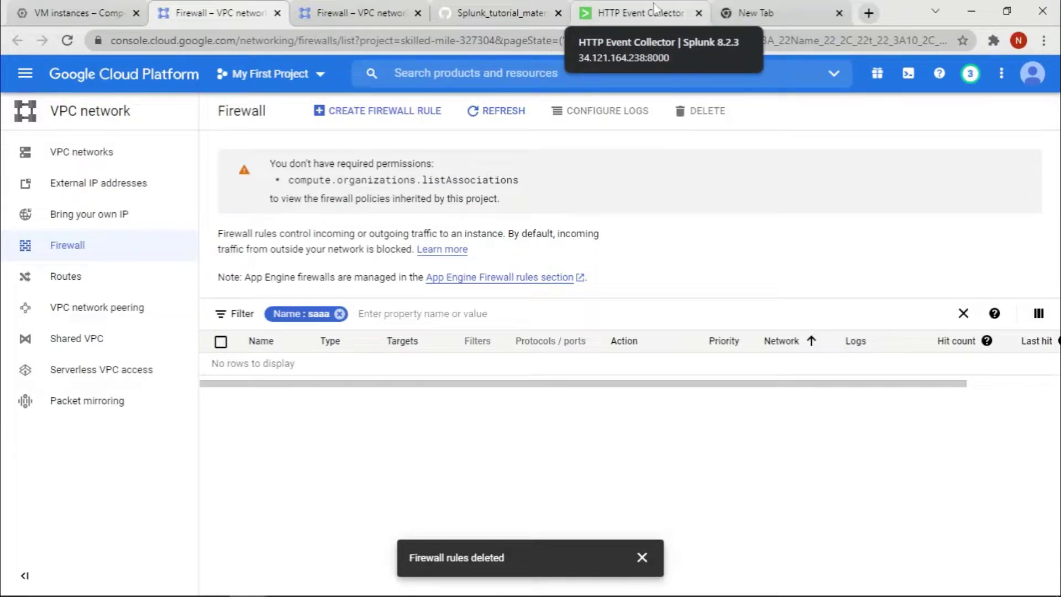
Step: Start creating a new firewall rule on the VPC network Firewall page
left_click(394, 118)
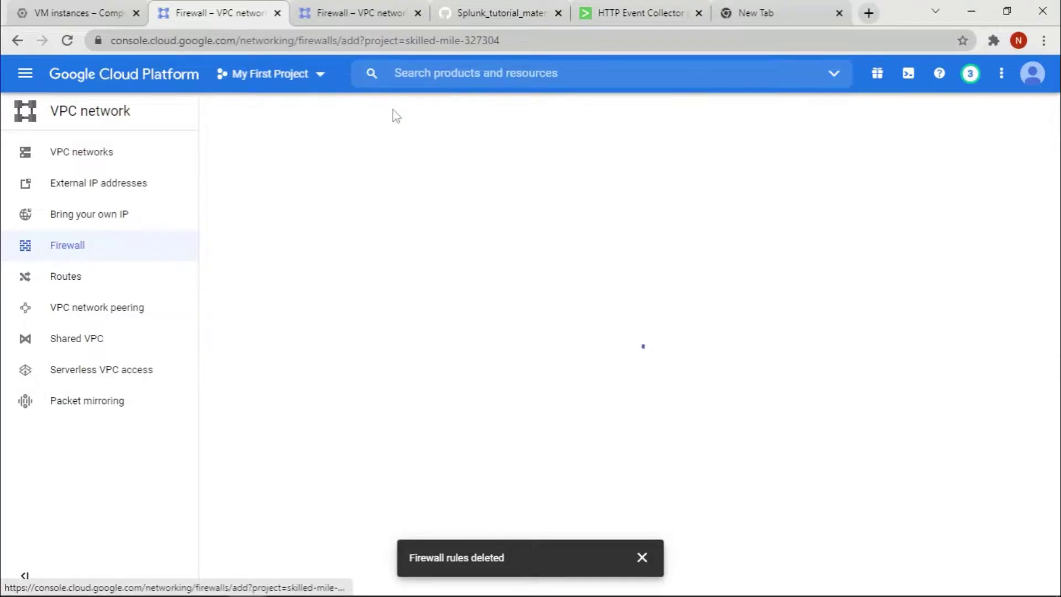
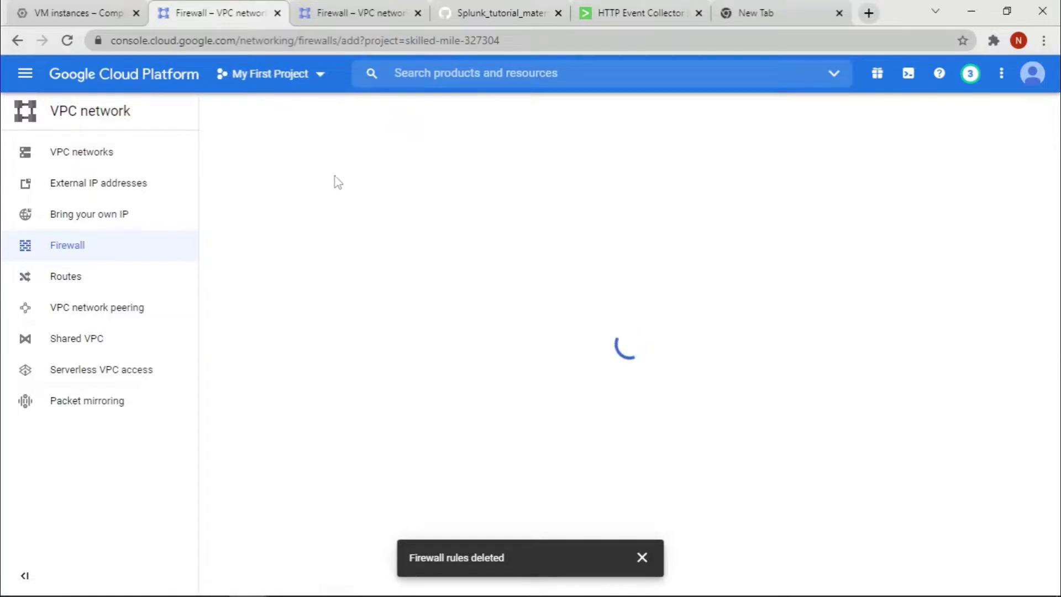
Step: Name the new firewall rule HEC8088 and apply it to all instances in the network
left_click(330, 212)
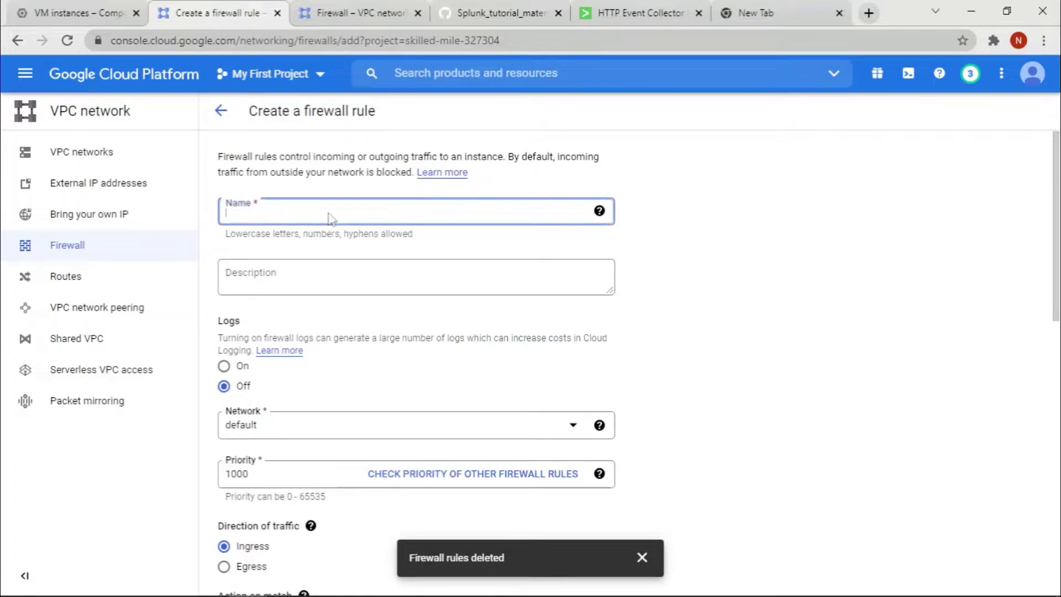
type("hec")
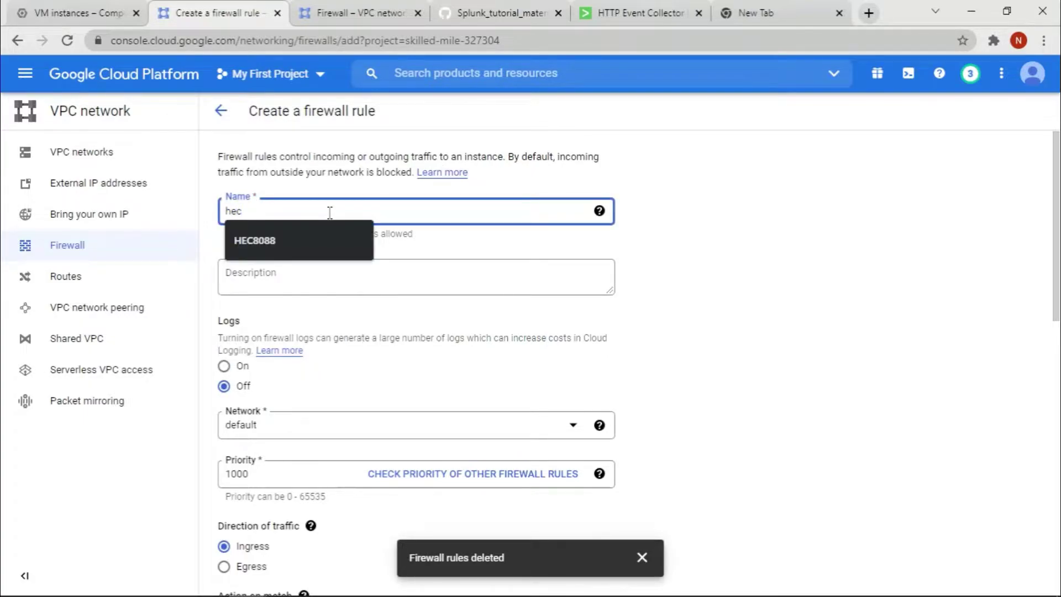
left_click(322, 240)
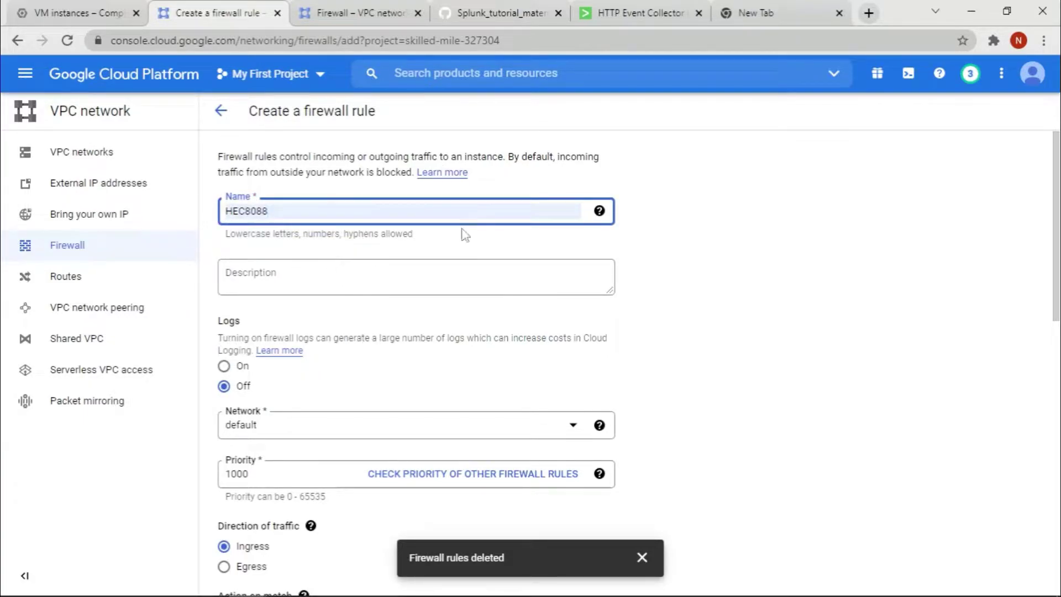
scroll(293, 312, "down", 2)
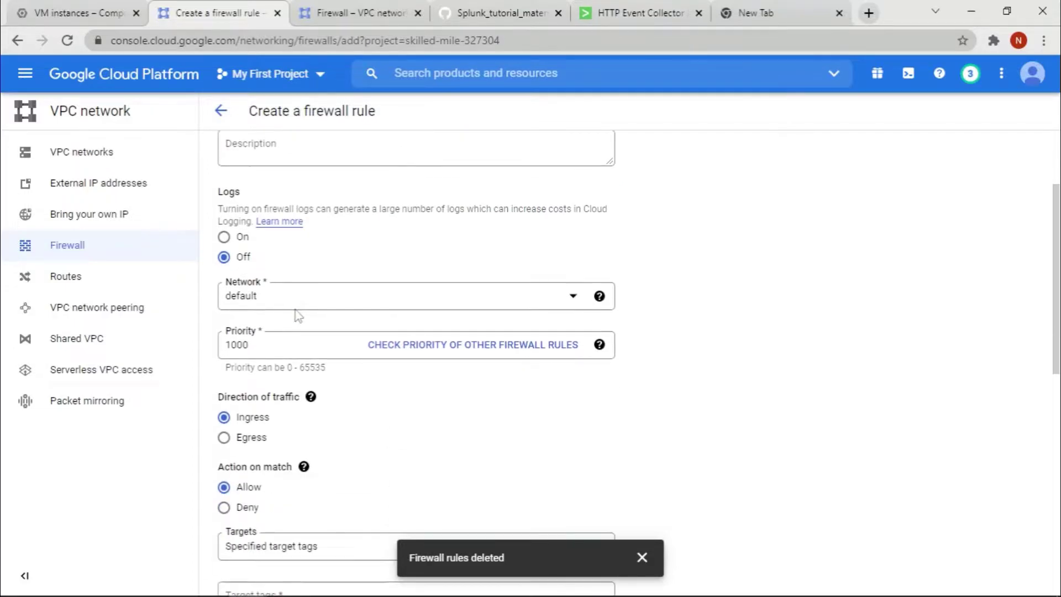
scroll(287, 369, "down", 4)
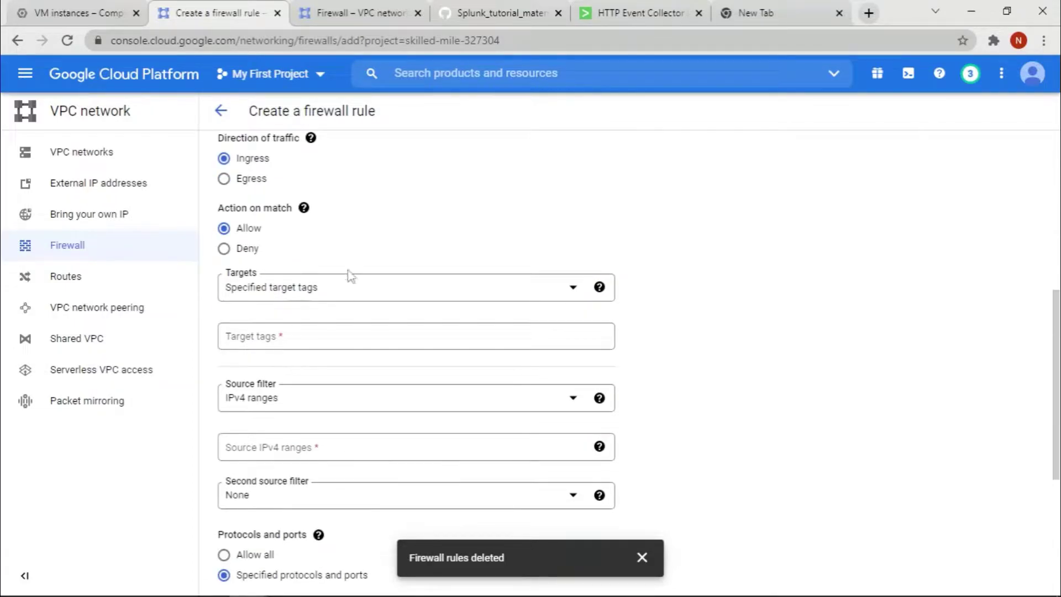
left_click(372, 302)
left_click(347, 298)
Step: Allow TCP port 8088 from source range 0.0.0.0
scroll(378, 332, "down", 2)
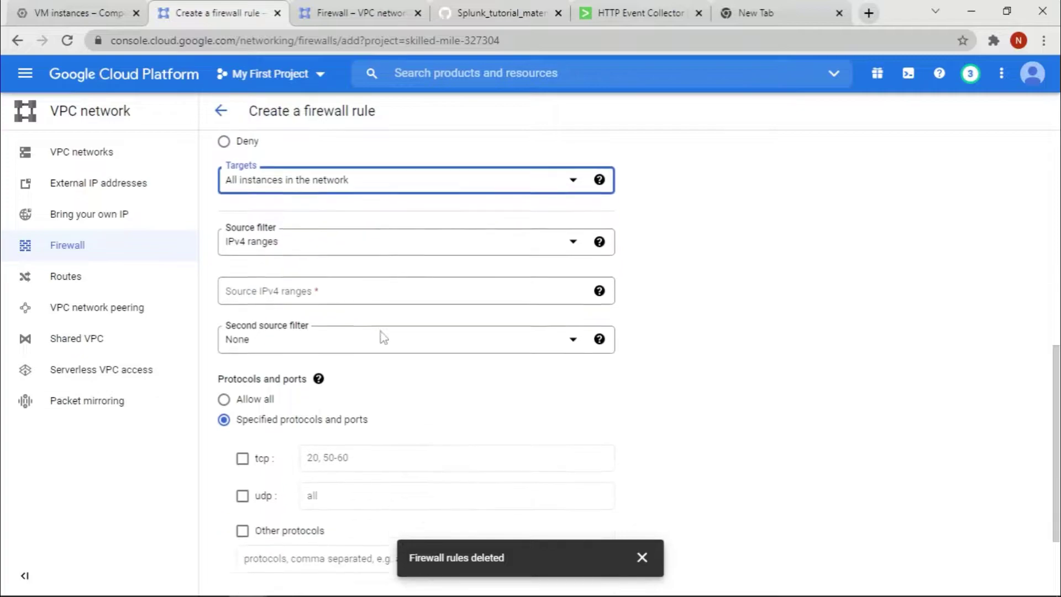
left_click(375, 273)
type("0.0.0")
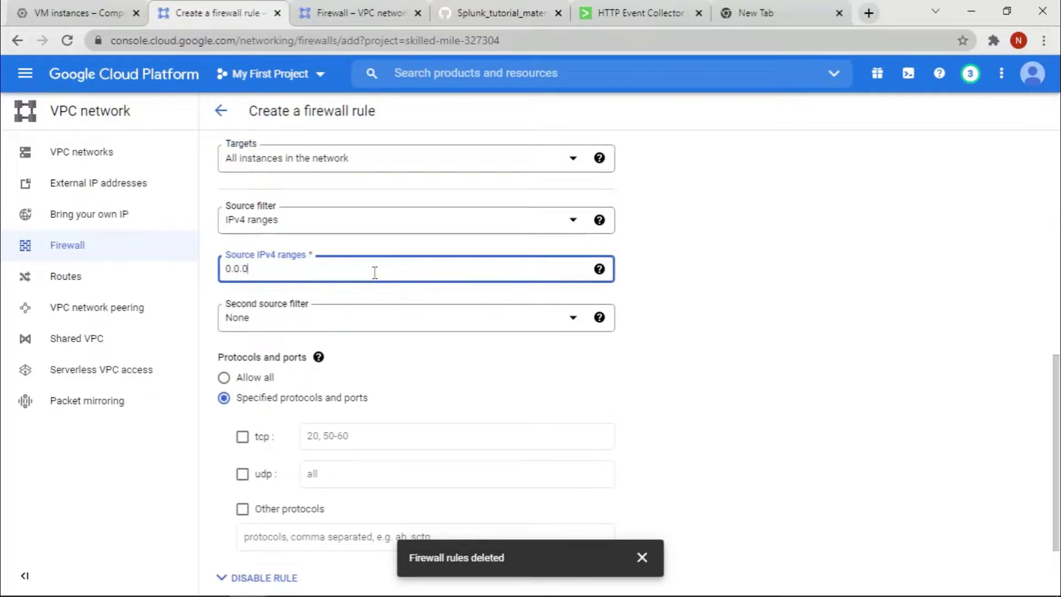
type(".0")
left_click(242, 437)
left_click(315, 436)
left_click(363, 300)
Step: Correct the rule name to lowercase hec8088 and create the rule
scroll(581, 415, "down", 2)
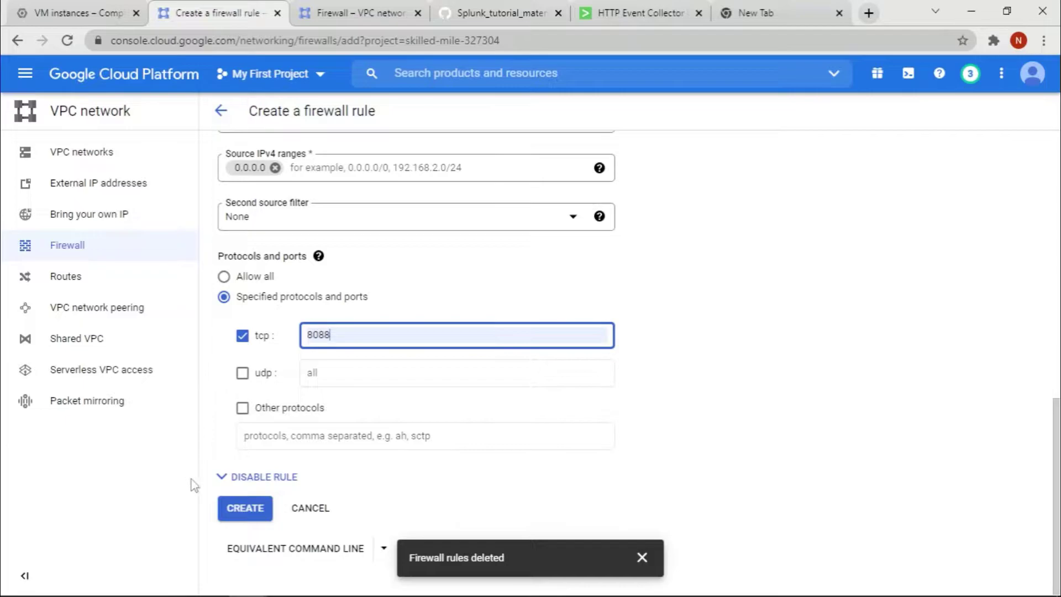
scroll(338, 354, "up", 7)
scroll(340, 320, "up", 5)
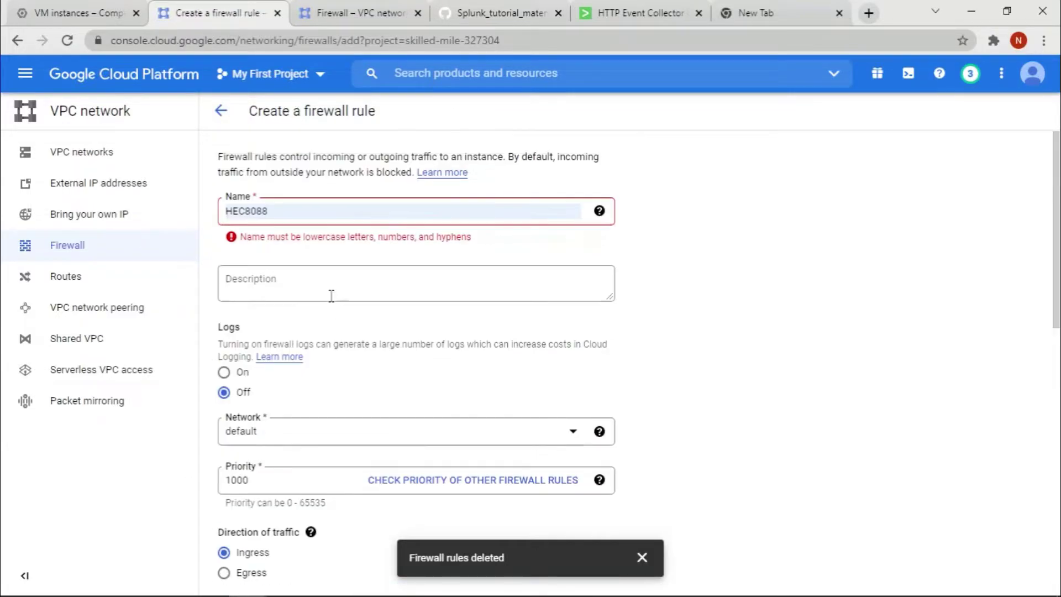
left_click(248, 214)
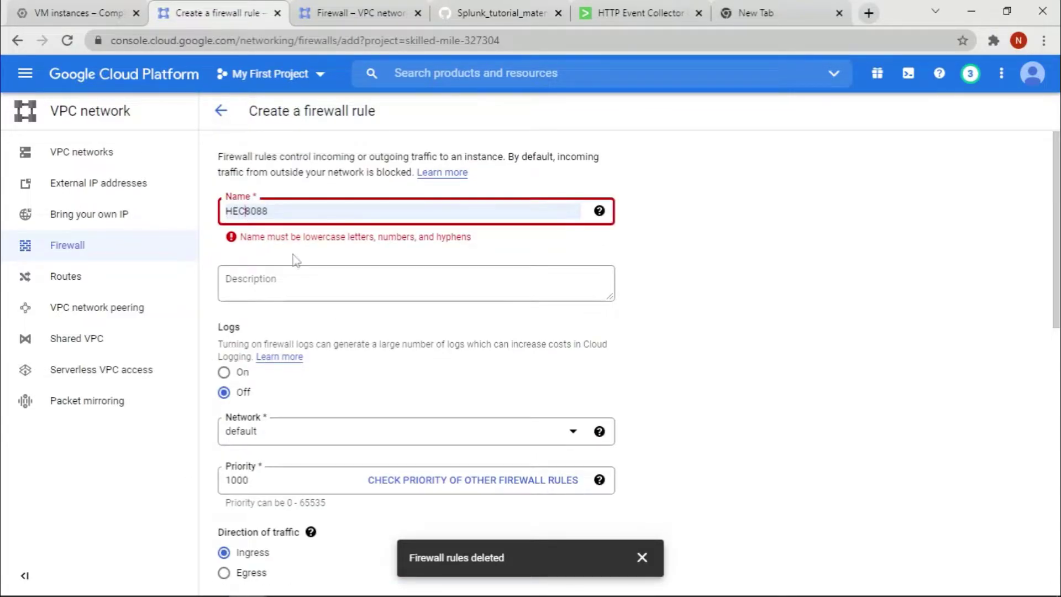
key("BackSpace")
key("BackSpace")
key("BackSpace")
type("hec")
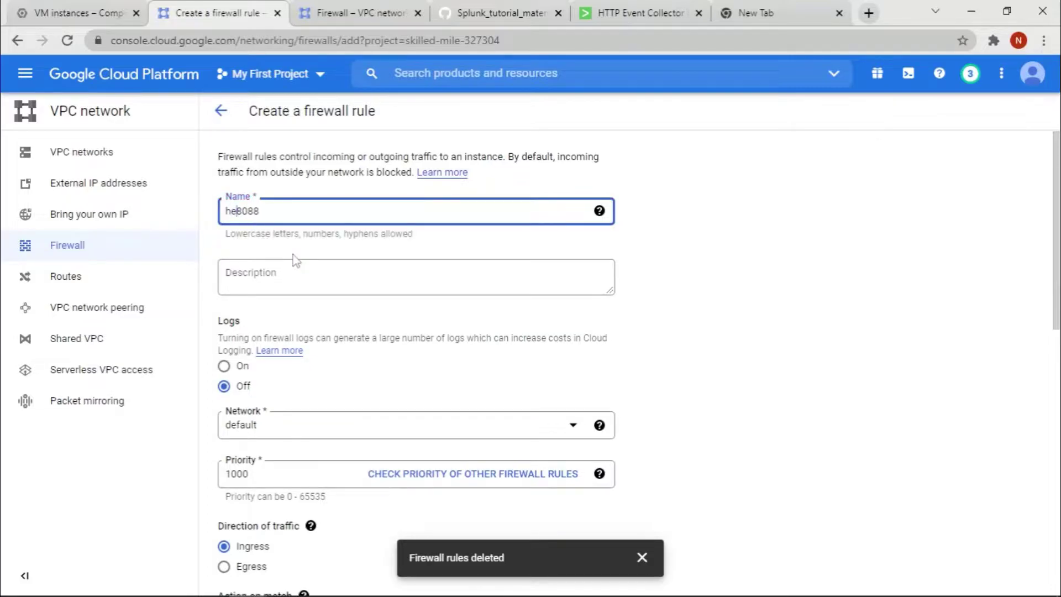
scroll(296, 256, "down", 12)
left_click(245, 508)
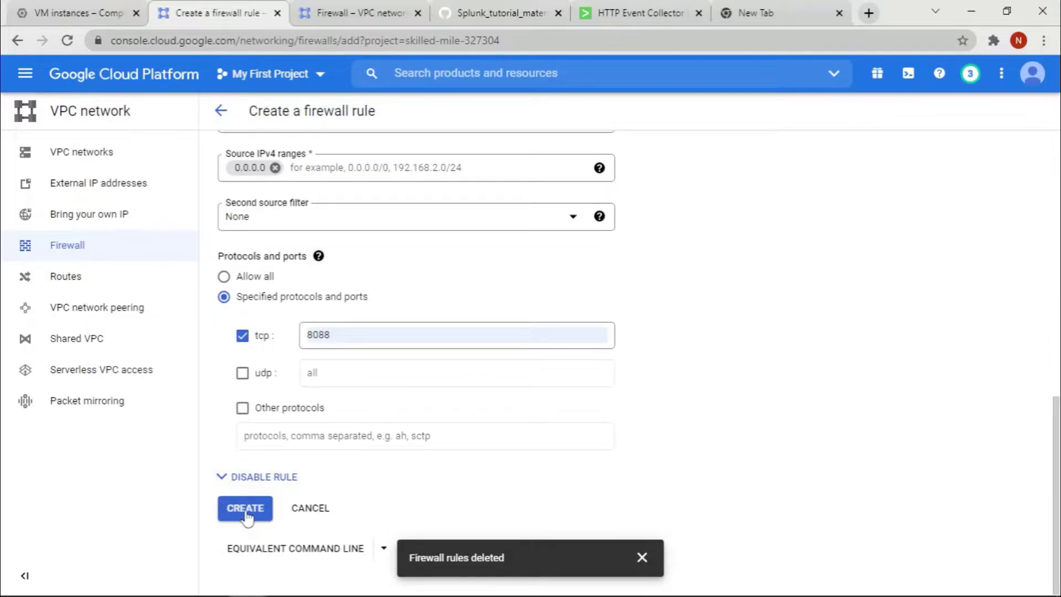
left_click(338, 7)
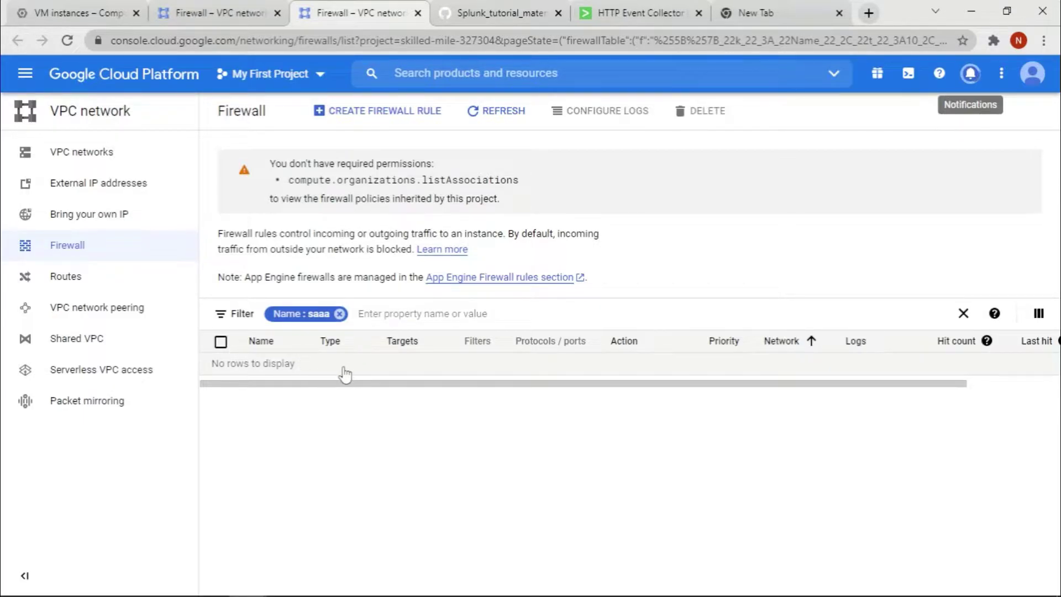
Step: Start a second firewall rule named rec9997 targeting all instances in the network
left_click(358, 113)
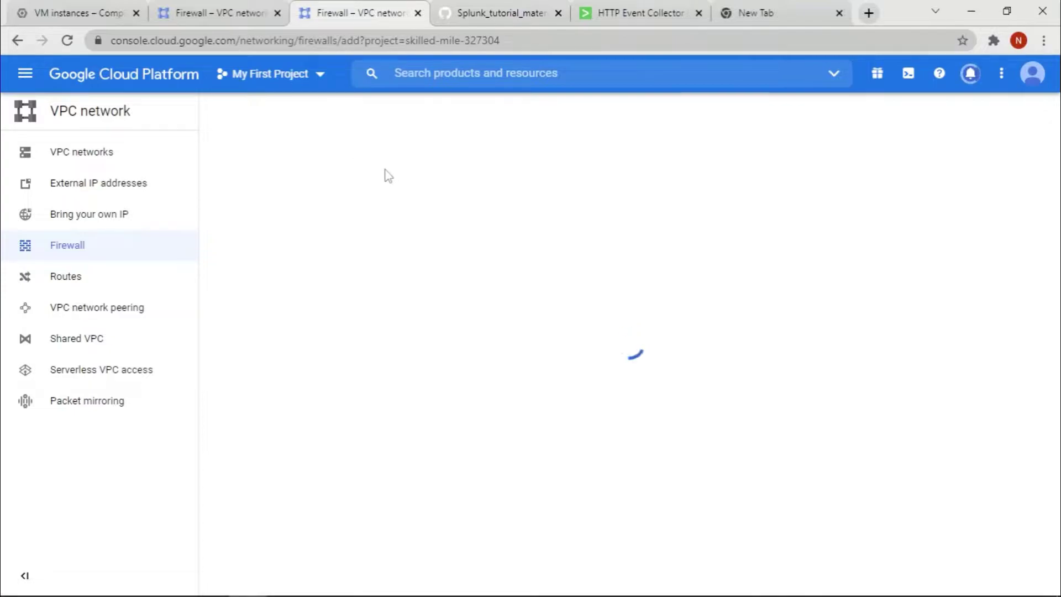
left_click(301, 214)
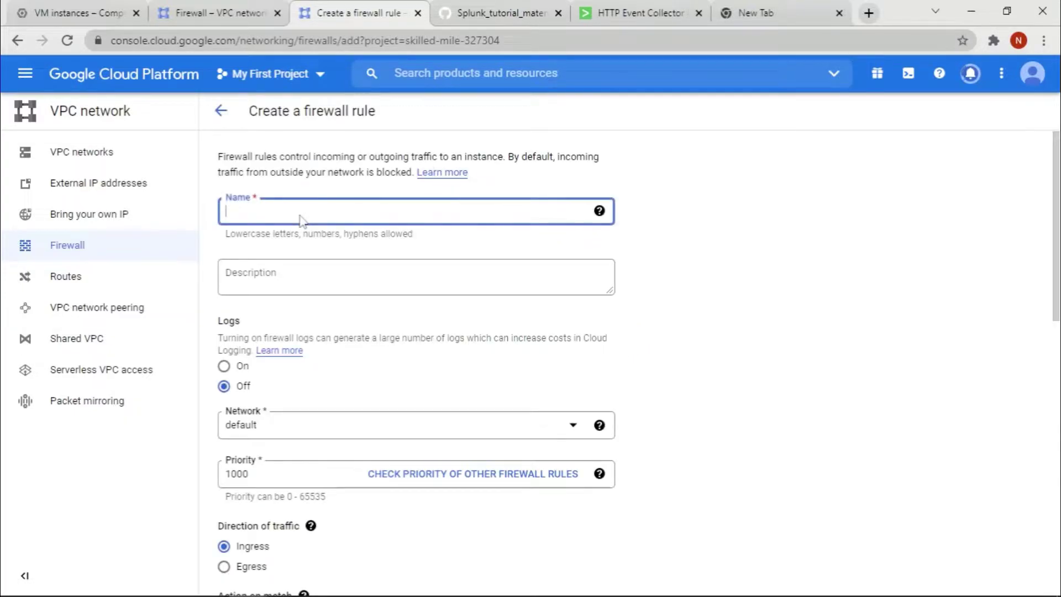
type("rec")
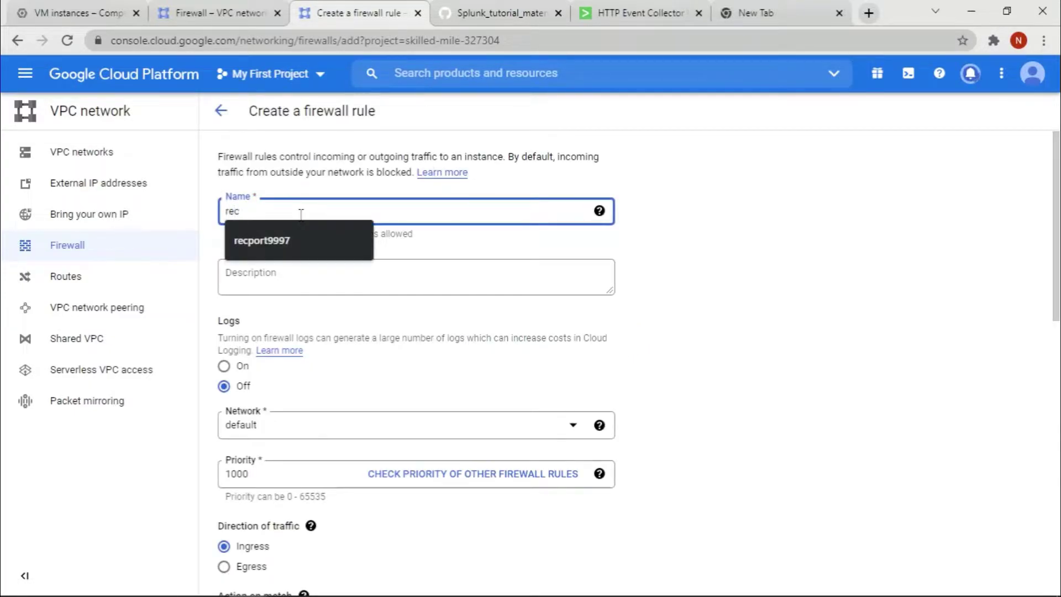
type("9997")
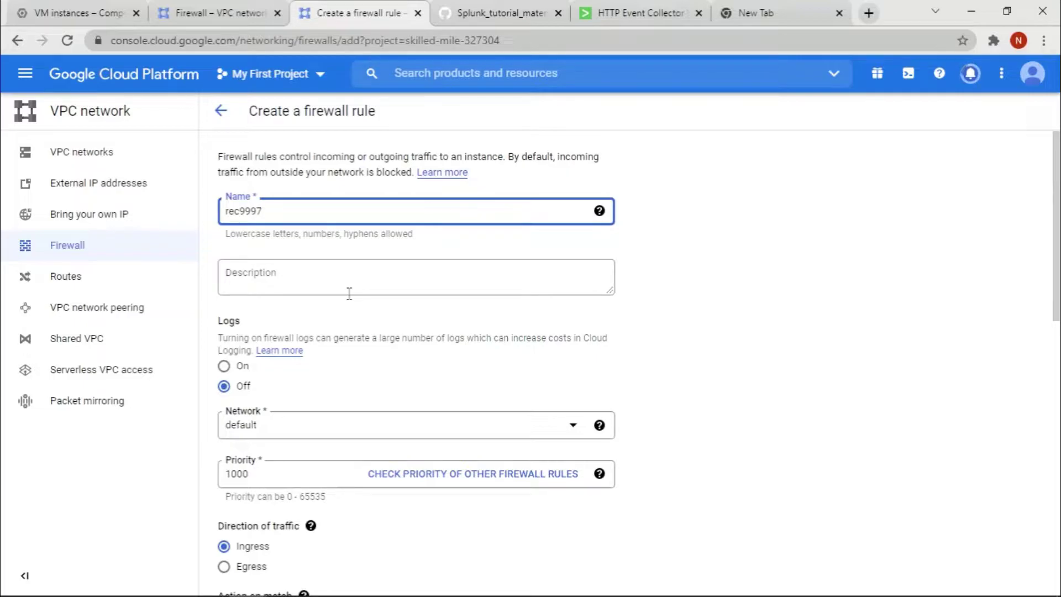
scroll(349, 293, "down", 5)
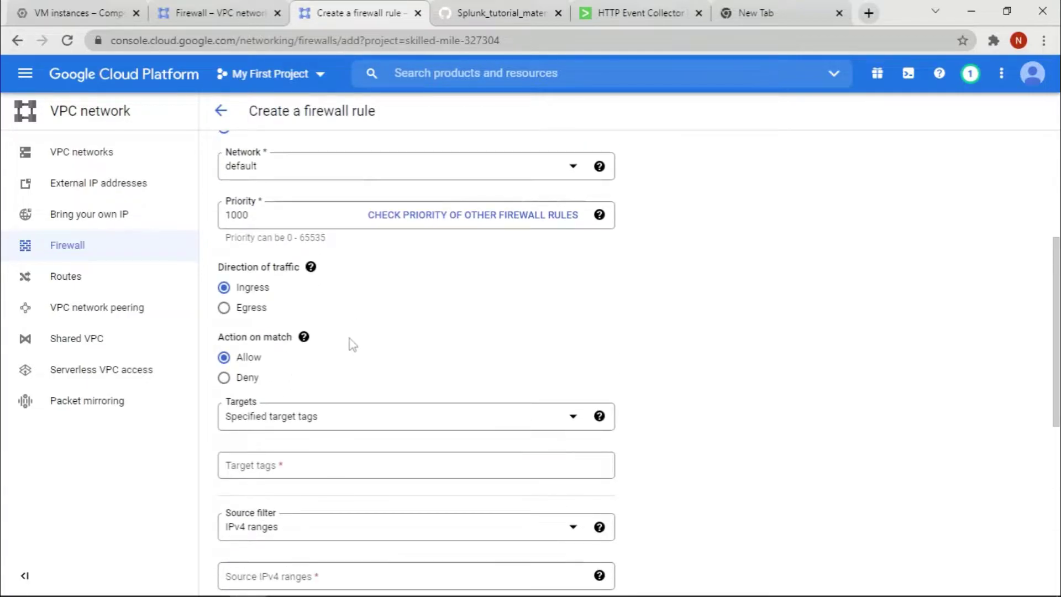
scroll(351, 346, "down", 2)
left_click(417, 293)
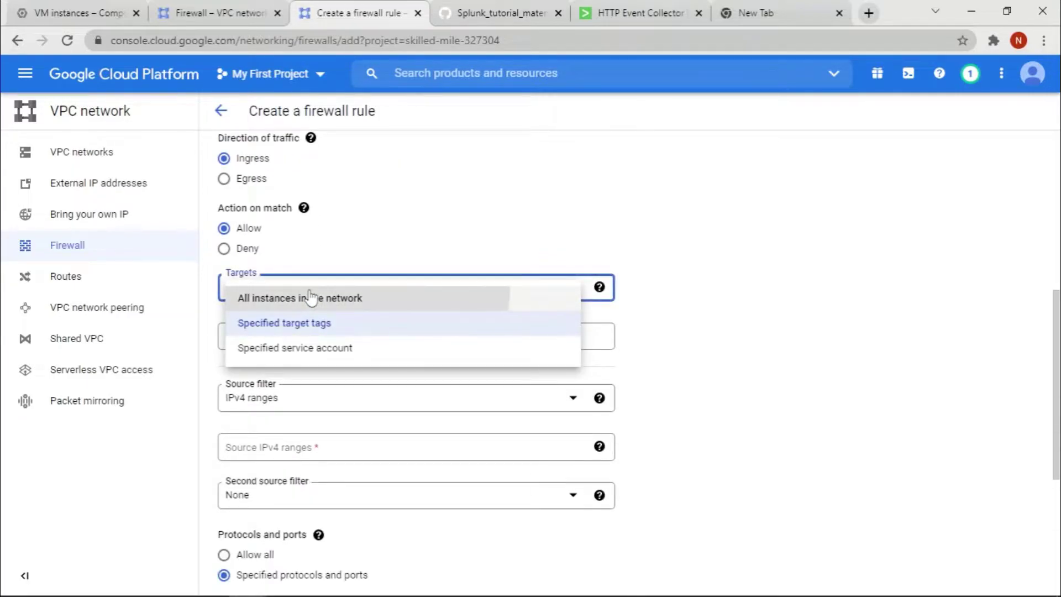
left_click(285, 297)
Step: Allow TCP port 9997 from source range 0.0.0.0 and create the rule
left_click(365, 412)
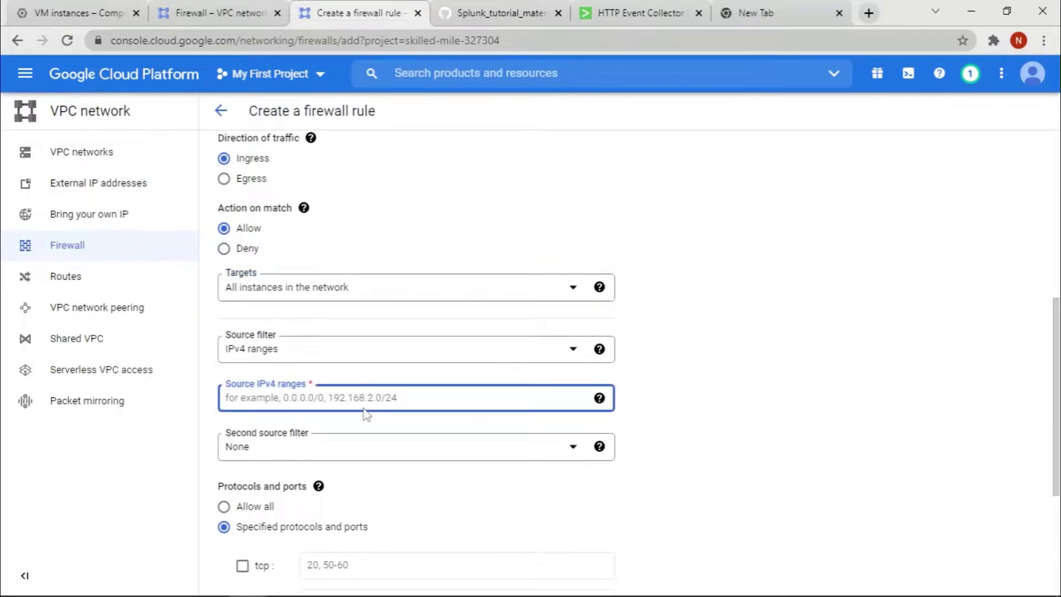
type("0.0.0")
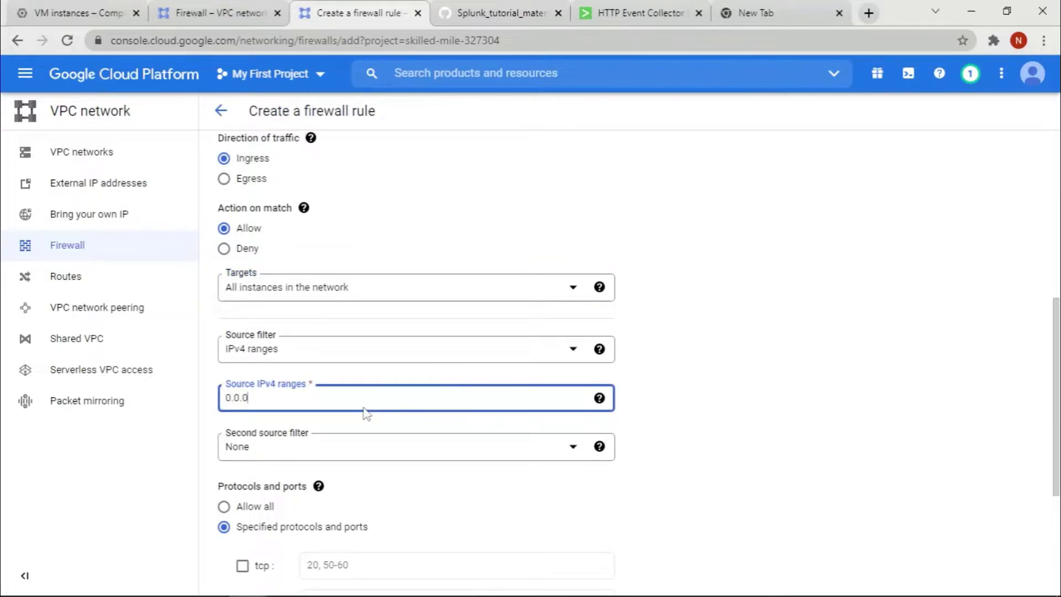
type(".0")
left_click(857, 366)
scroll(355, 450, "down", 3)
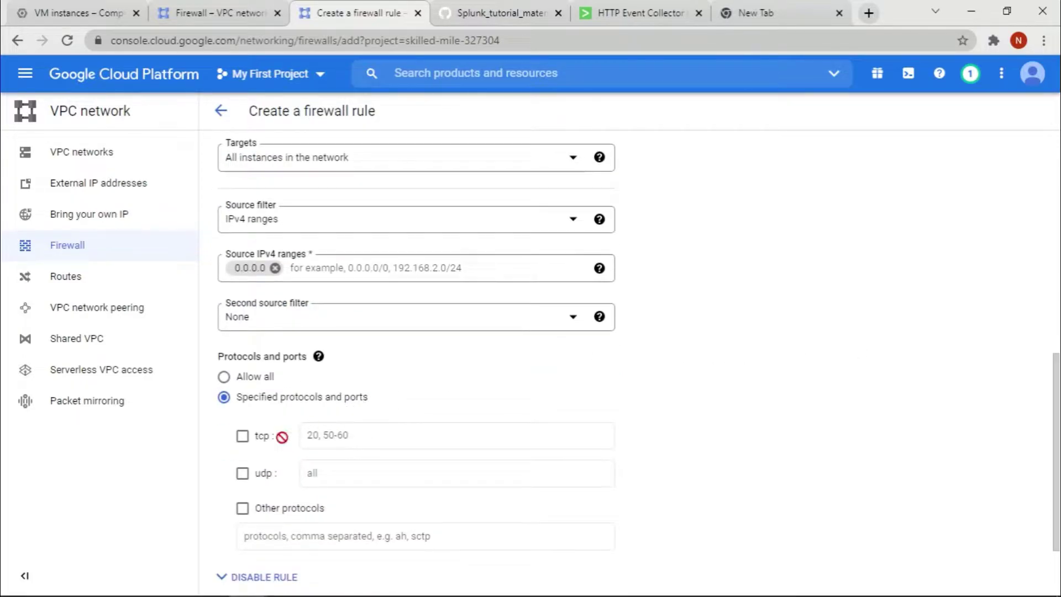
left_click(242, 436)
left_click(375, 434)
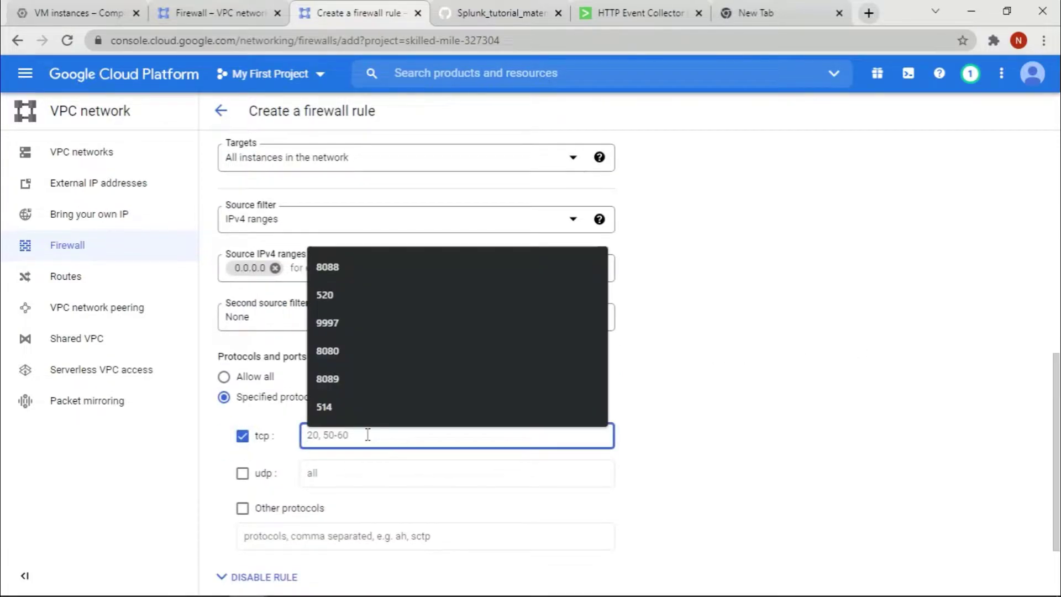
left_click(340, 327)
scroll(731, 464, "down", 2)
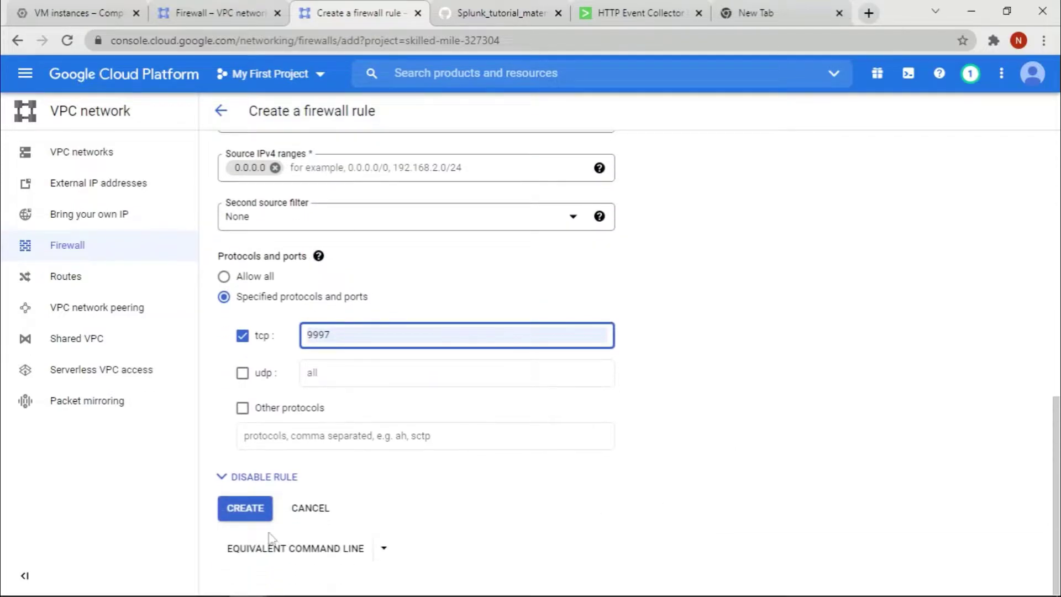
left_click(242, 514)
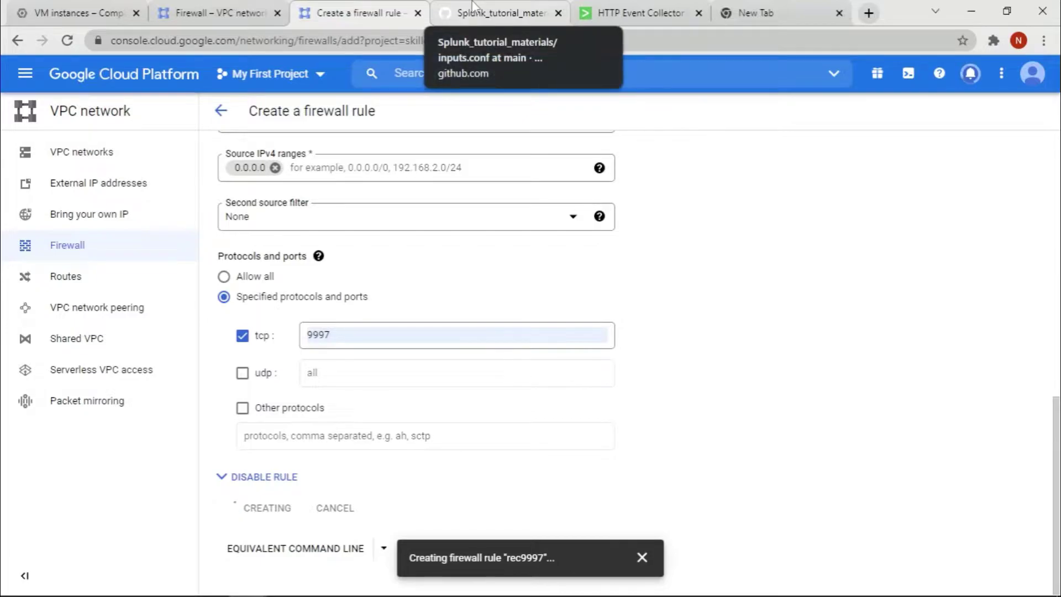
left_click(628, 8)
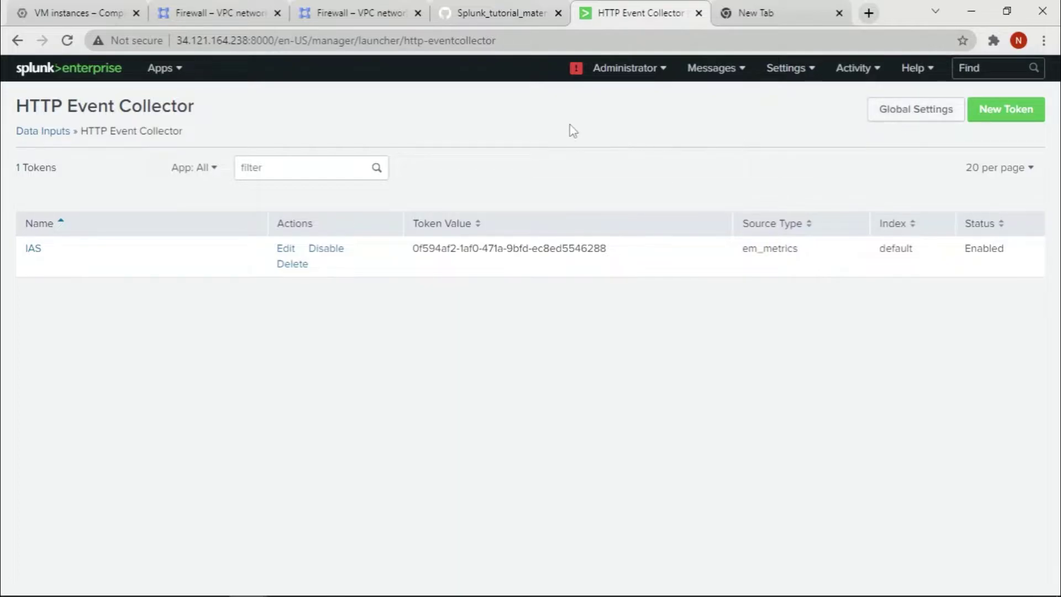
Step: Go to Settings > Forwarding and receiving > Configure receiving to see port 9997 enabled
left_click(797, 71)
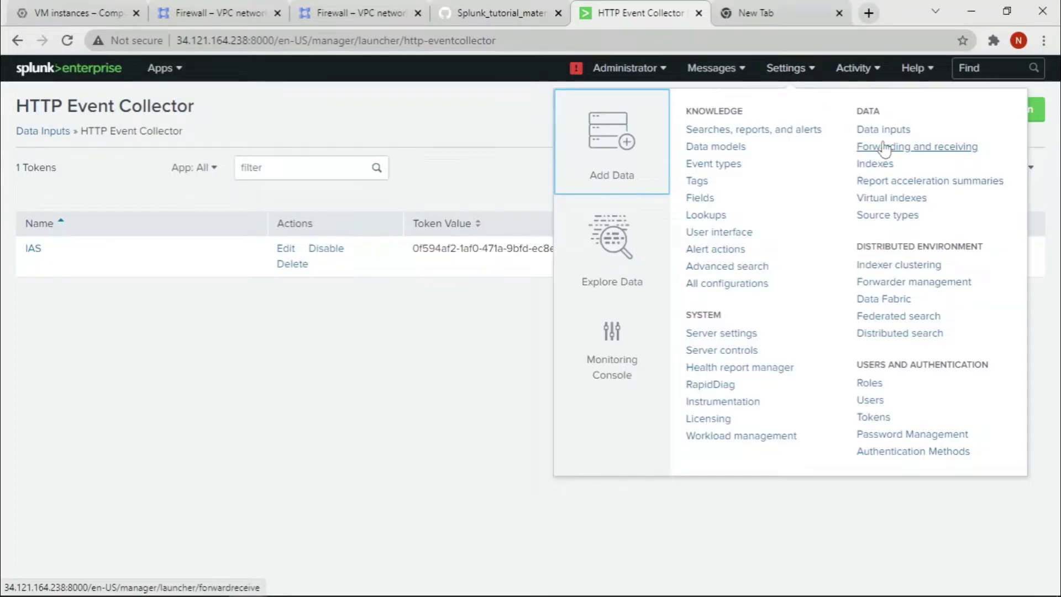
left_click(880, 147)
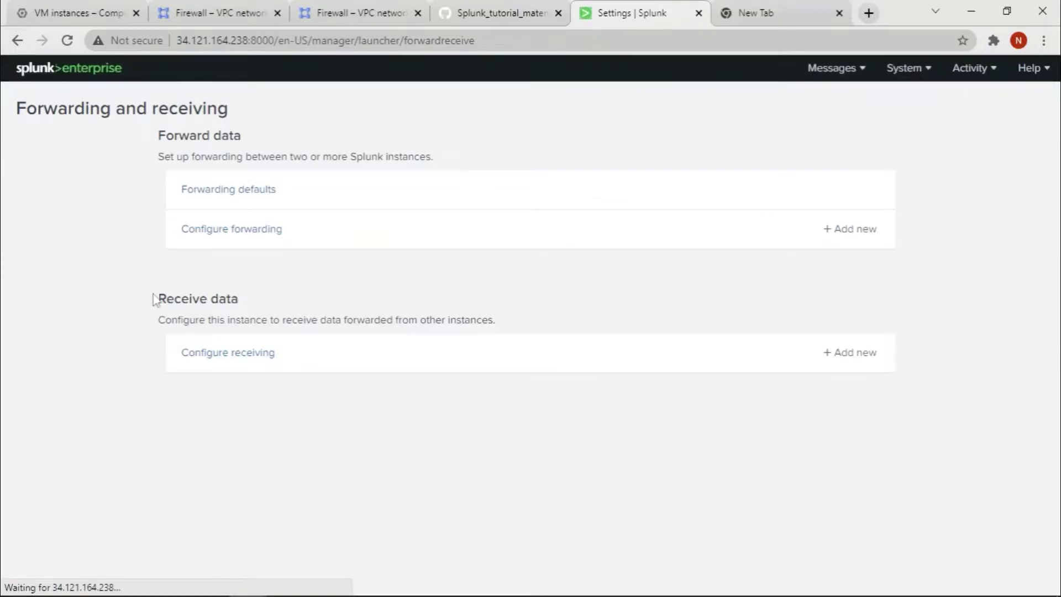
left_click(235, 354)
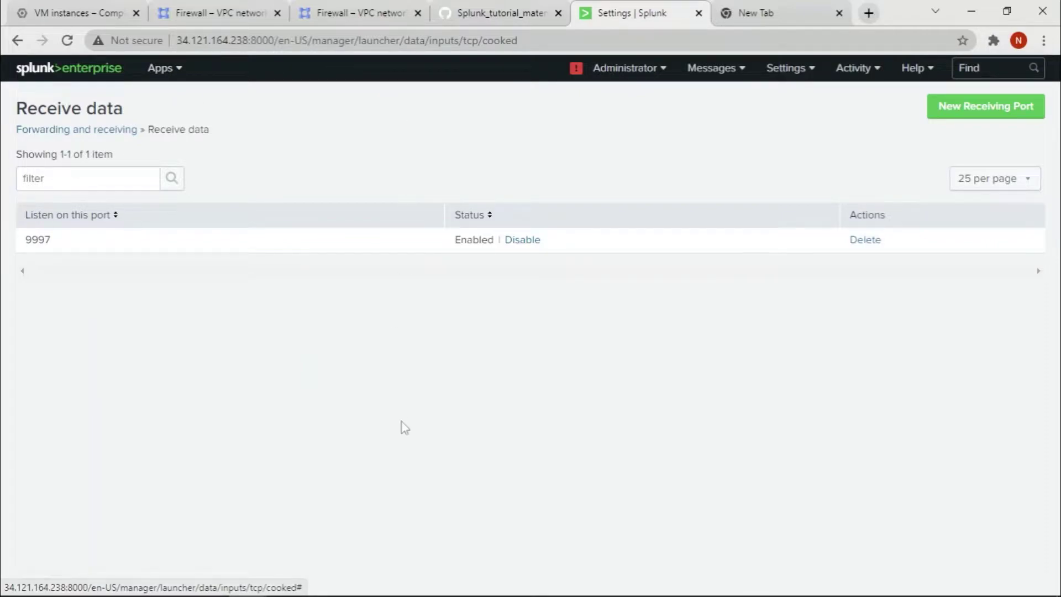
Step: Change into /opt/splunk/etc/system/local in the SSH terminal
mouse_move(404, 594)
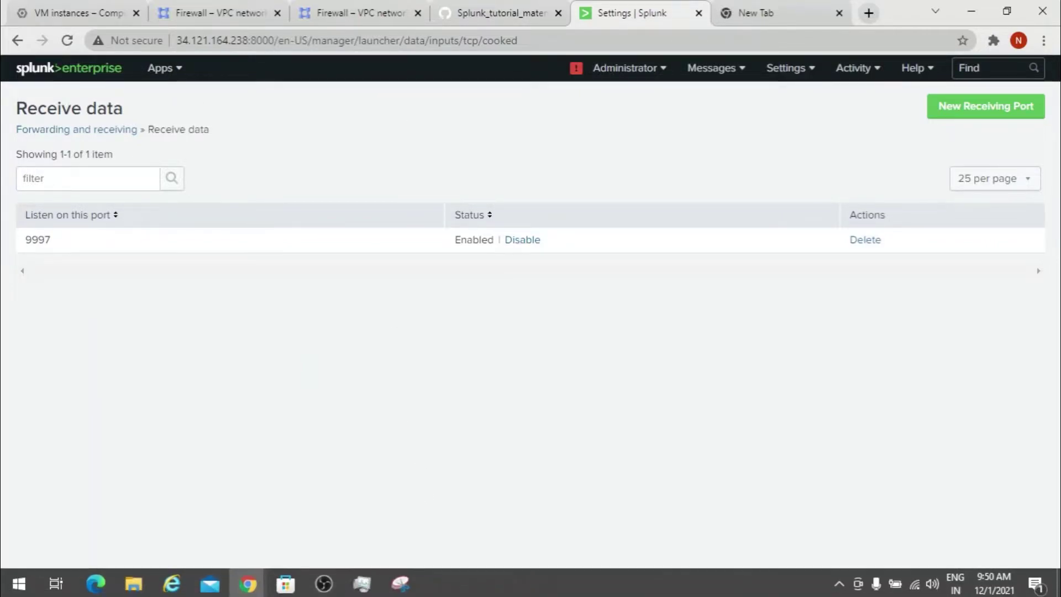
mouse_move(259, 585)
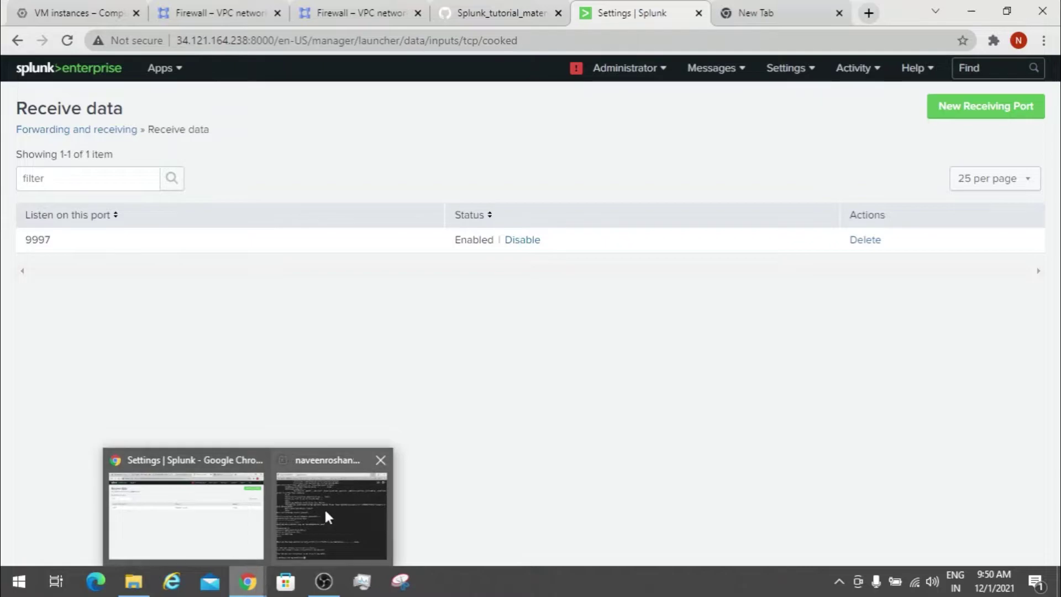
left_click(327, 514)
type("cd..")
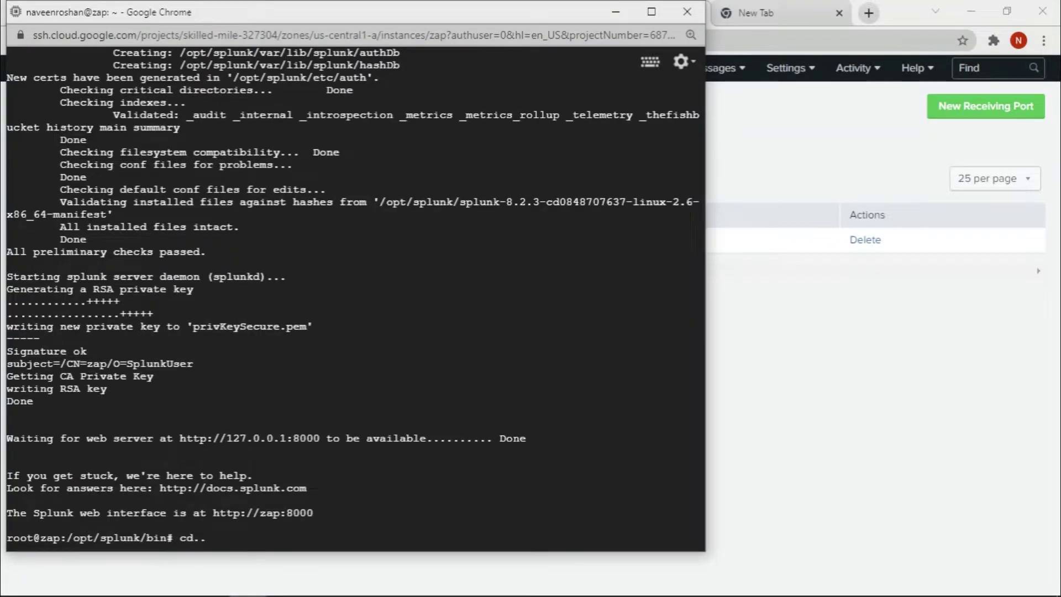
key("Return")
type("cd ")
type("/opt/sp")
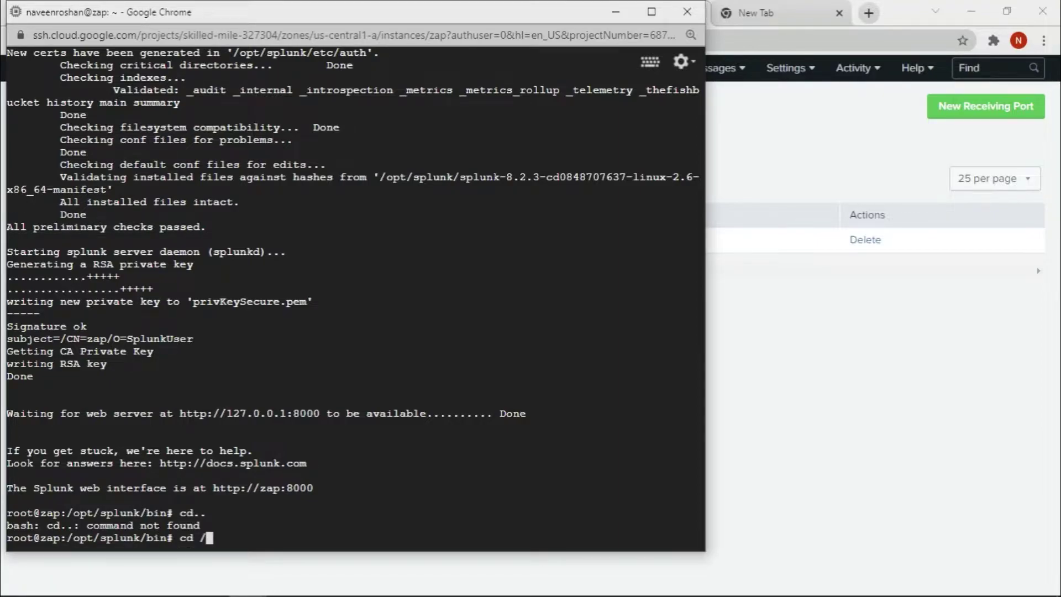
type("lunk")
type("/e")
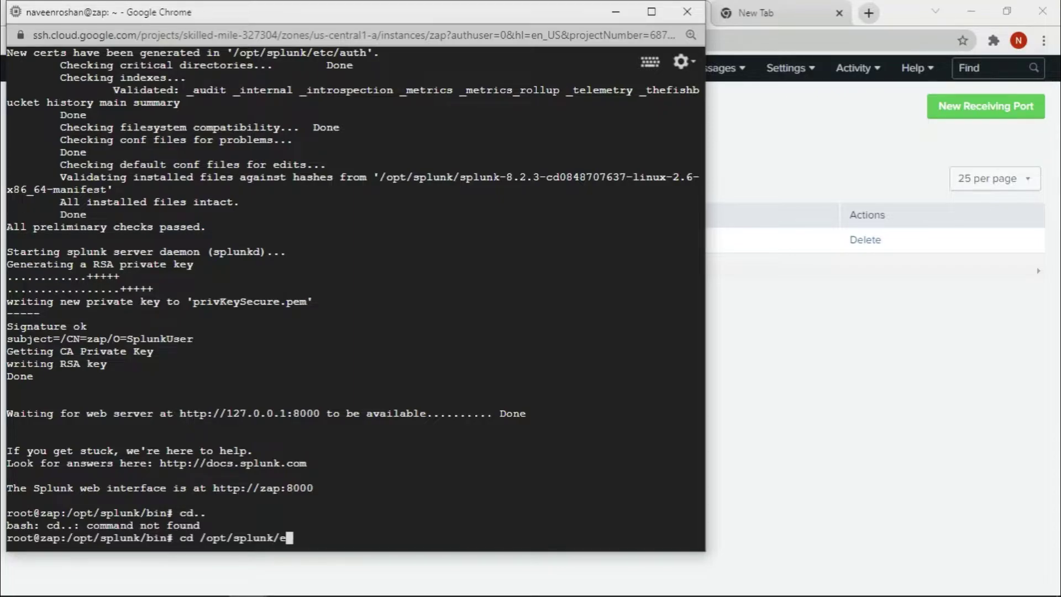
type("tc/system/")
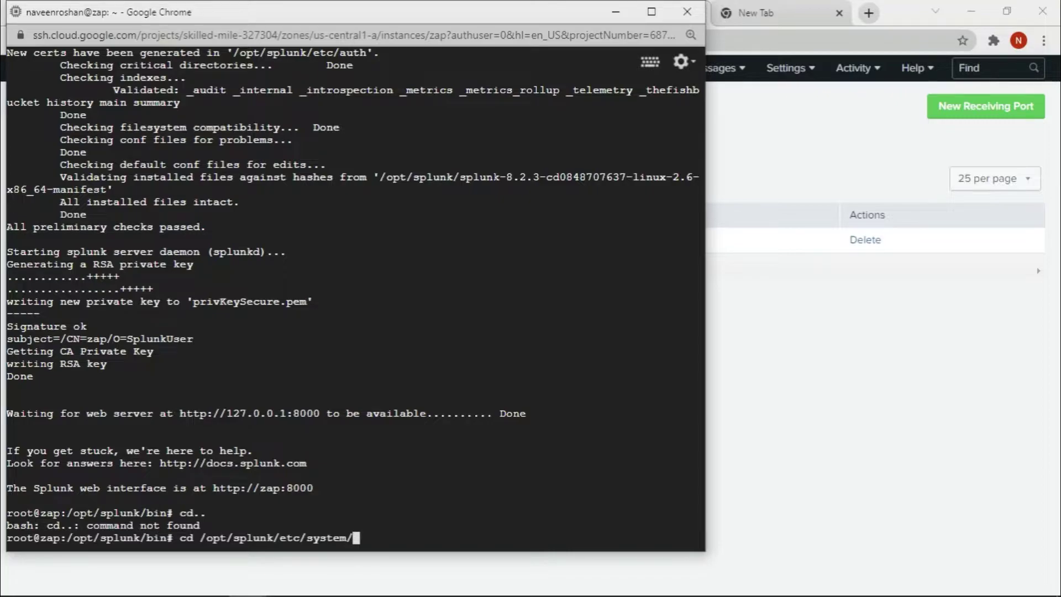
type("local")
key("Return")
Step: List the folder's files and create a new inputs.conf with nano
type("ls")
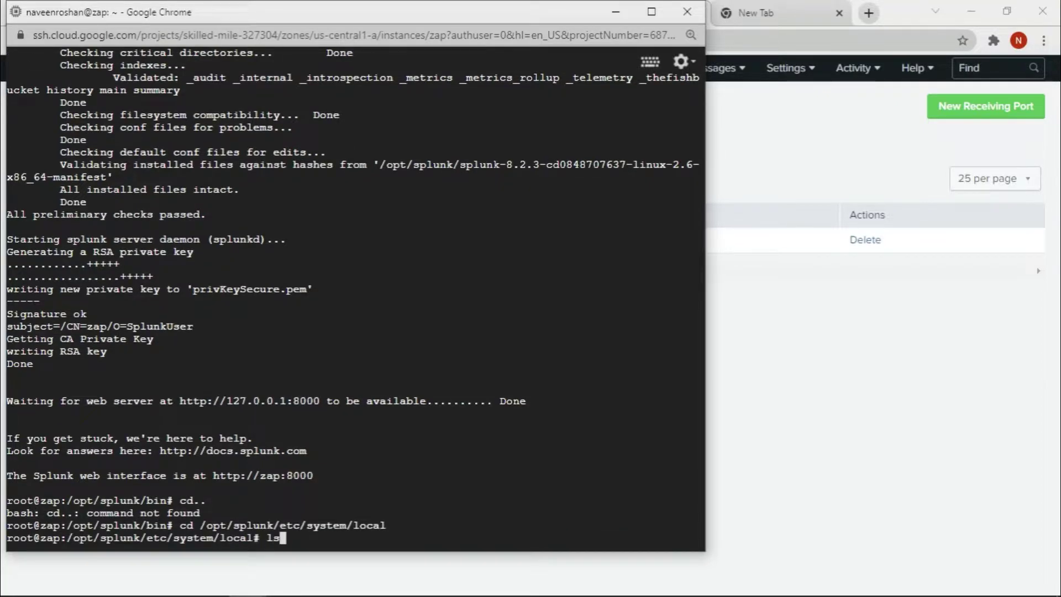
key("Return")
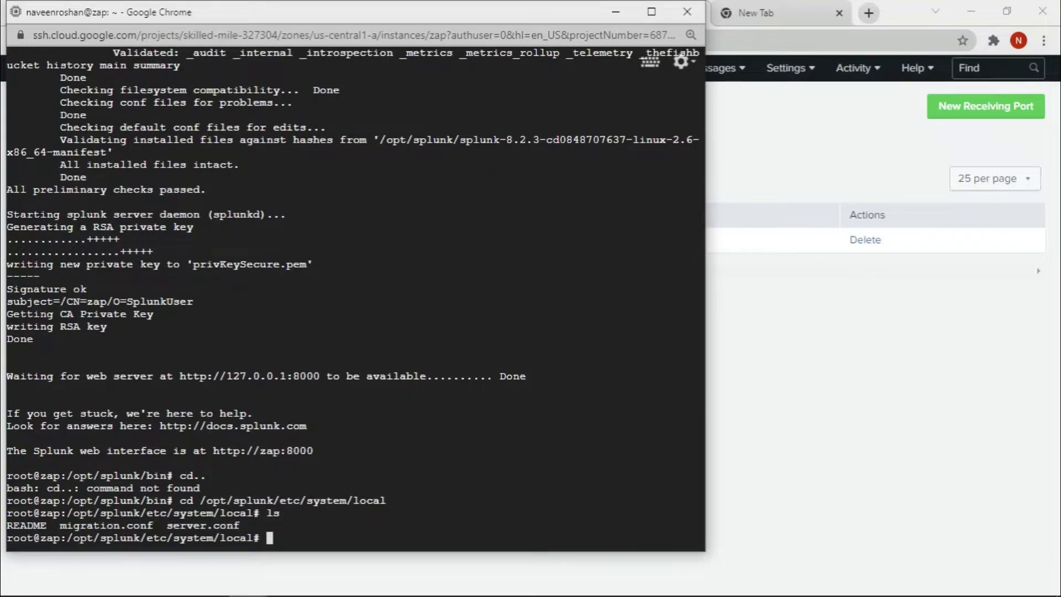
type("nano input")
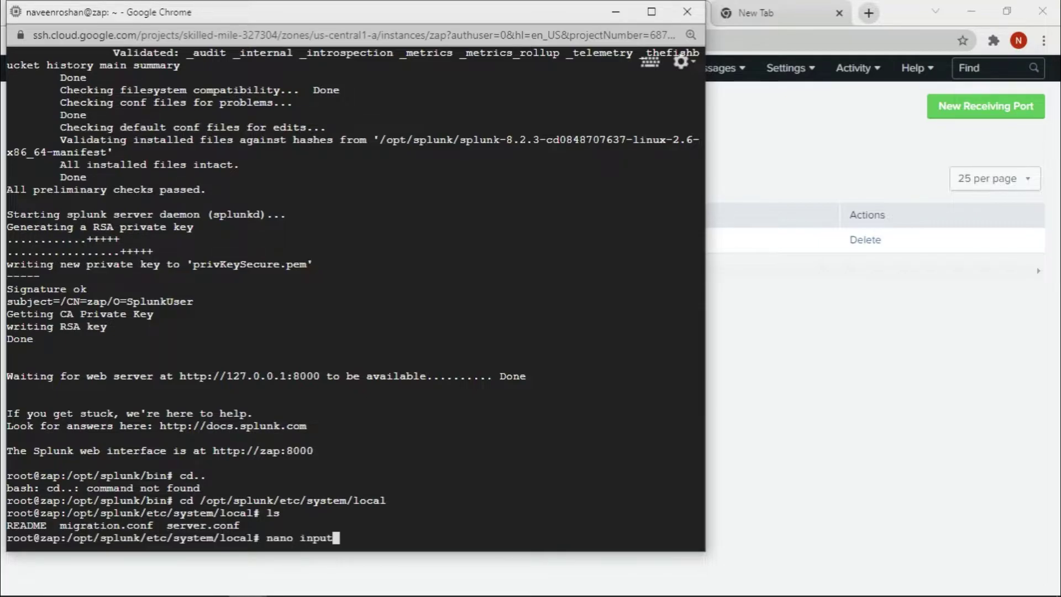
type("s.conf")
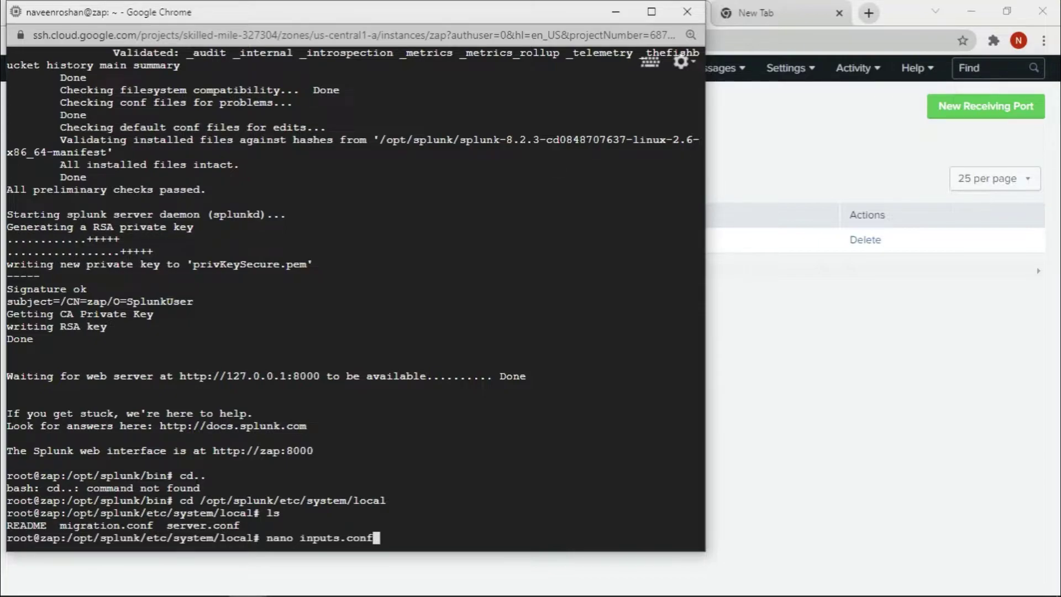
key("Return")
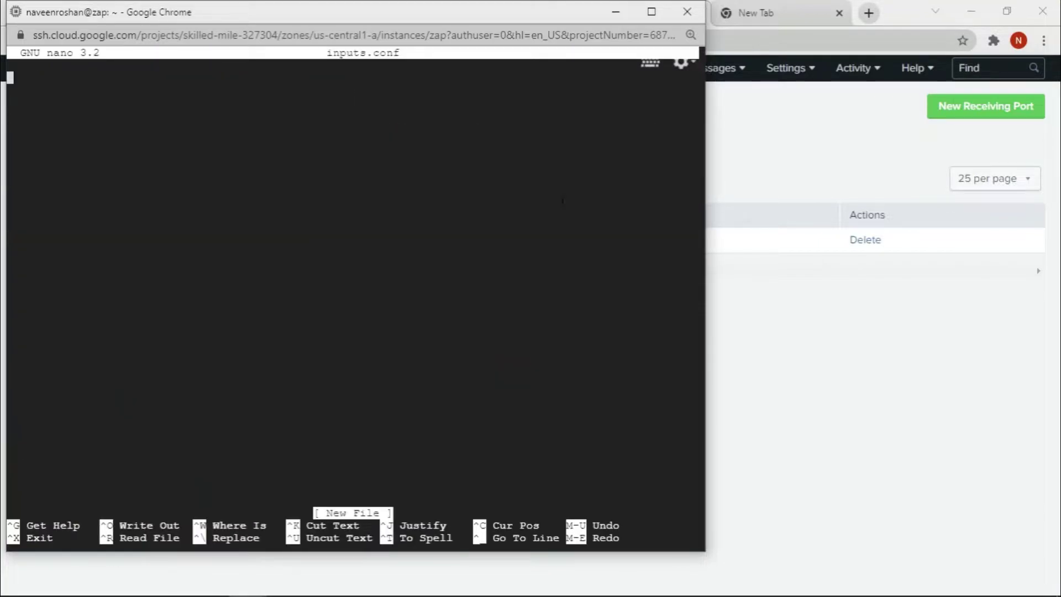
Step: Copy the six-line sample inputs.conf from GitHub and paste it into nano
left_click(773, 12)
left_click(500, 7)
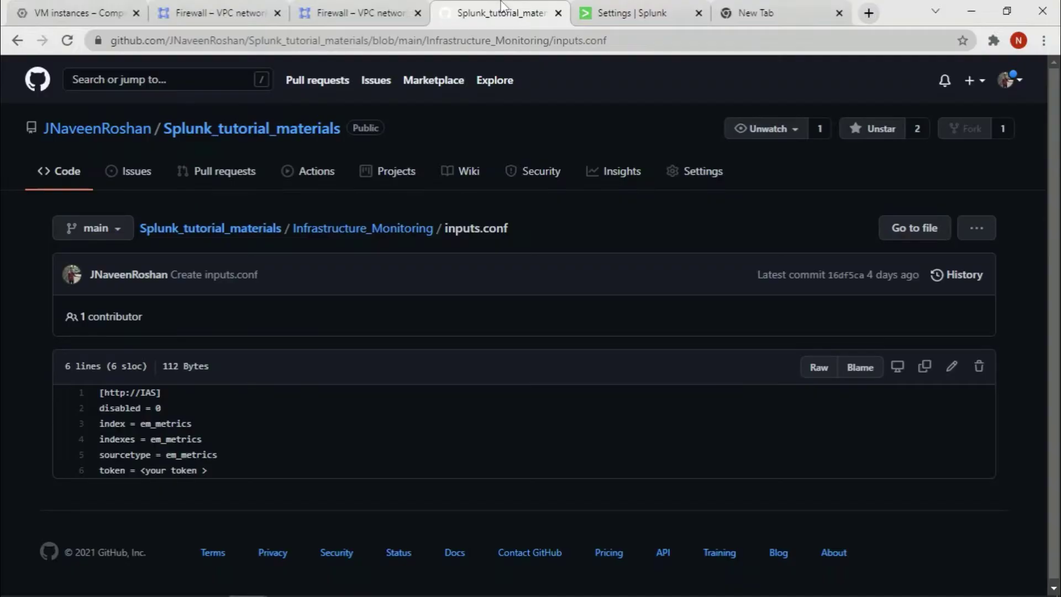
left_click_drag(209, 470, 101, 393)
key("ctrl+c")
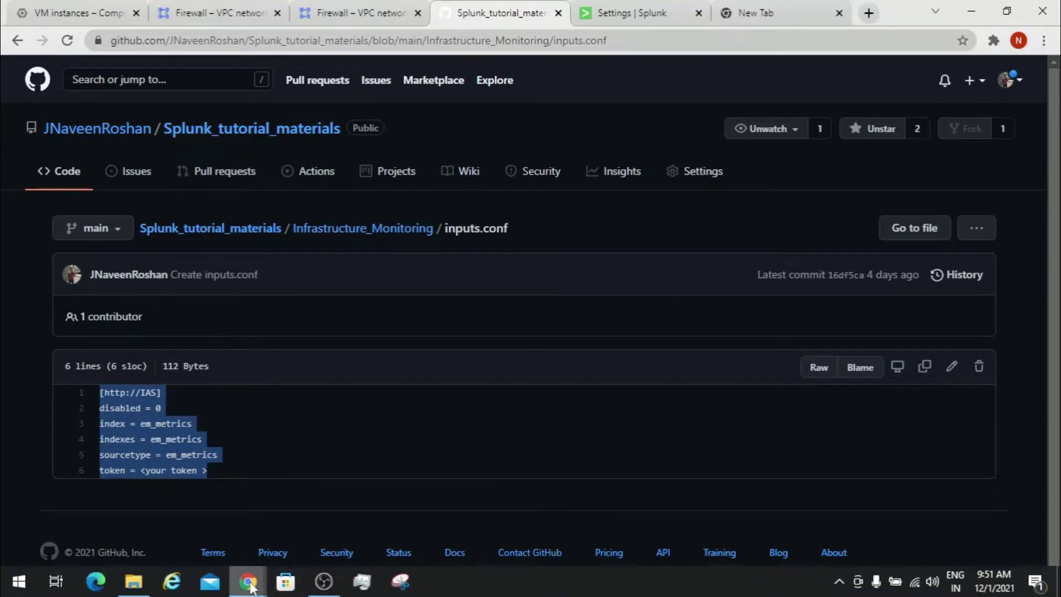
mouse_move(248, 581)
left_click(343, 509)
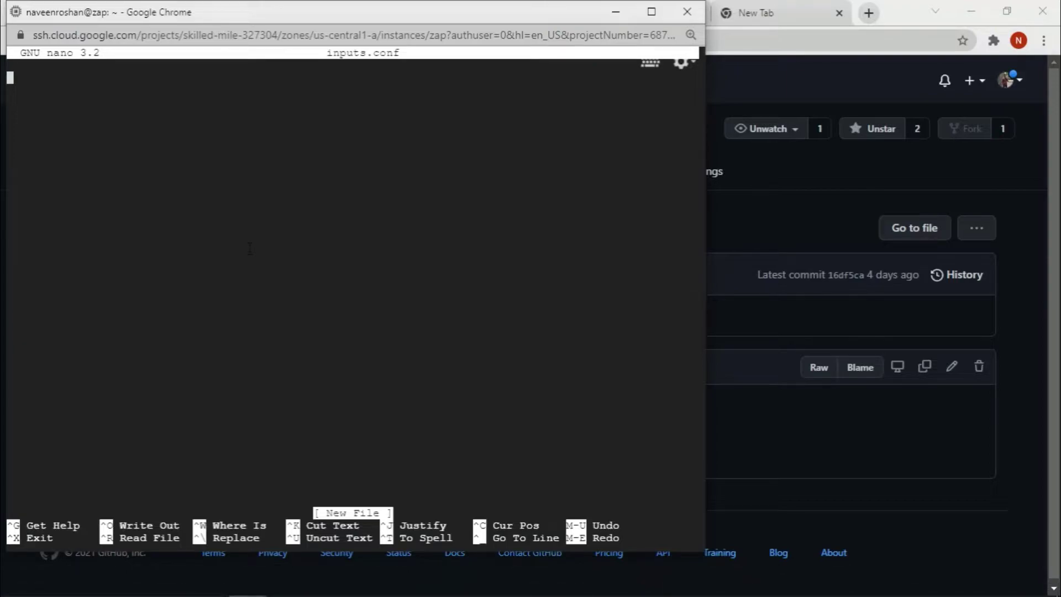
key("ctrl+v")
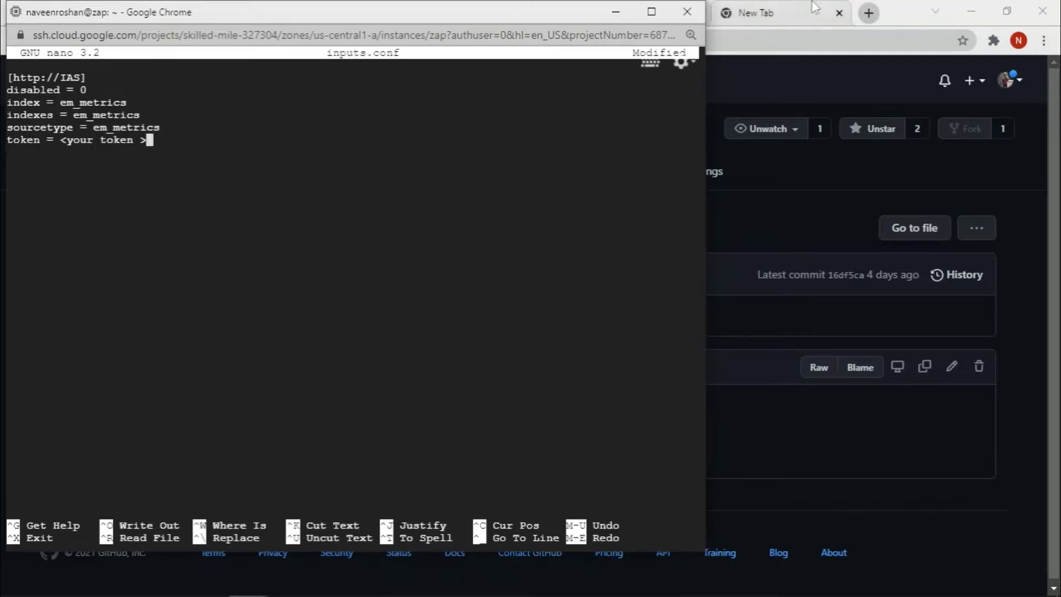
left_click(741, 13)
Step: Replace the token placeholder in inputs.conf with the real HTTP input token
key("ctrl+a")
key("ctrl+c")
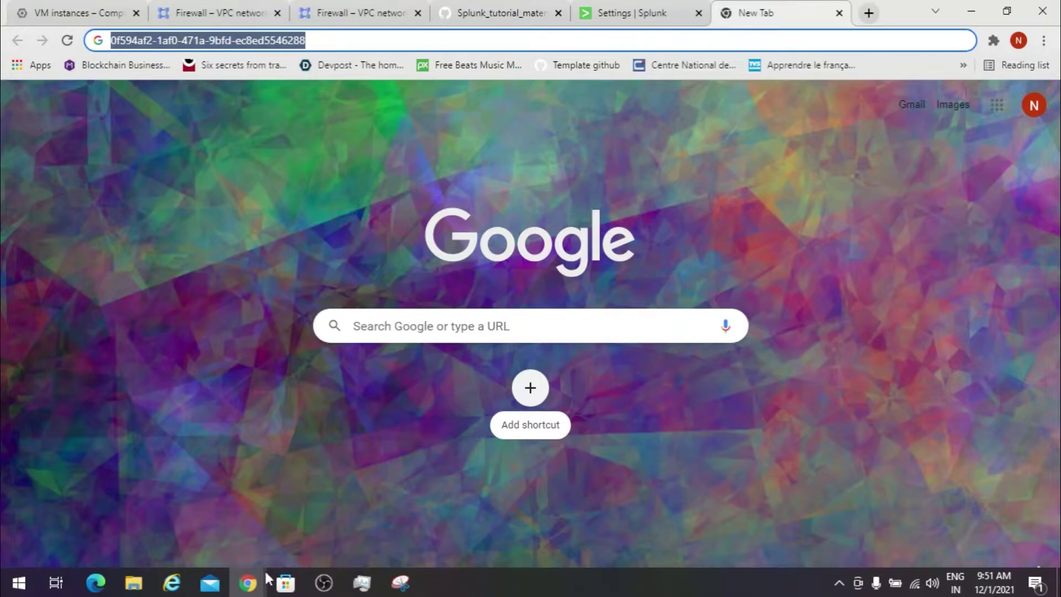
mouse_move(247, 580)
left_click(301, 536)
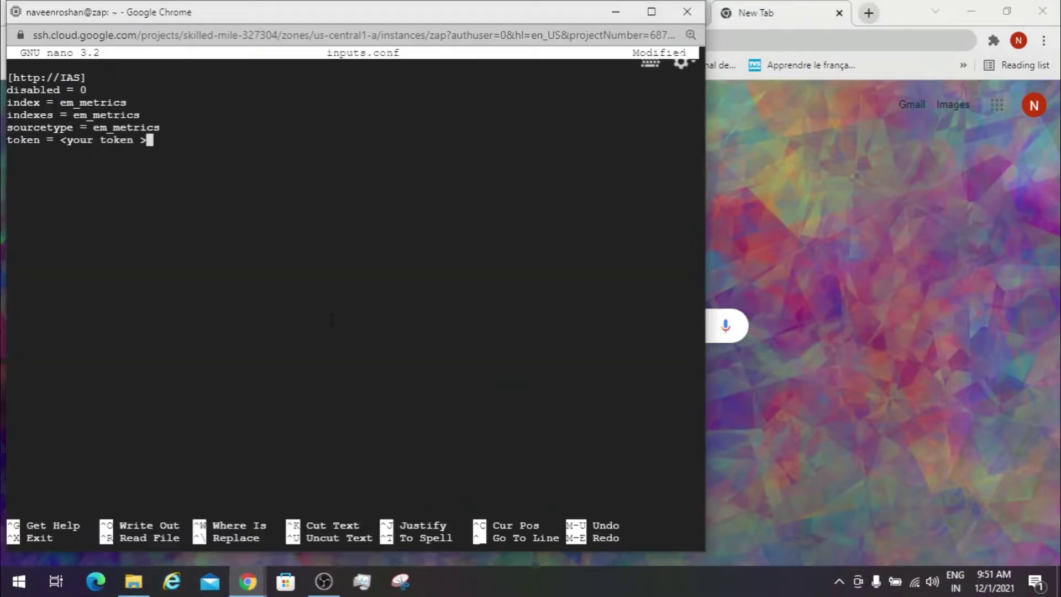
key("BackSpace")
key("BackSpace")
key("BackSpace")
key("BackSpace")
key("BackSpace")
key("BackSpace")
key("BackSpace")
key("BackSpace")
key("BackSpace")
key("BackSpace")
key("BackSpace")
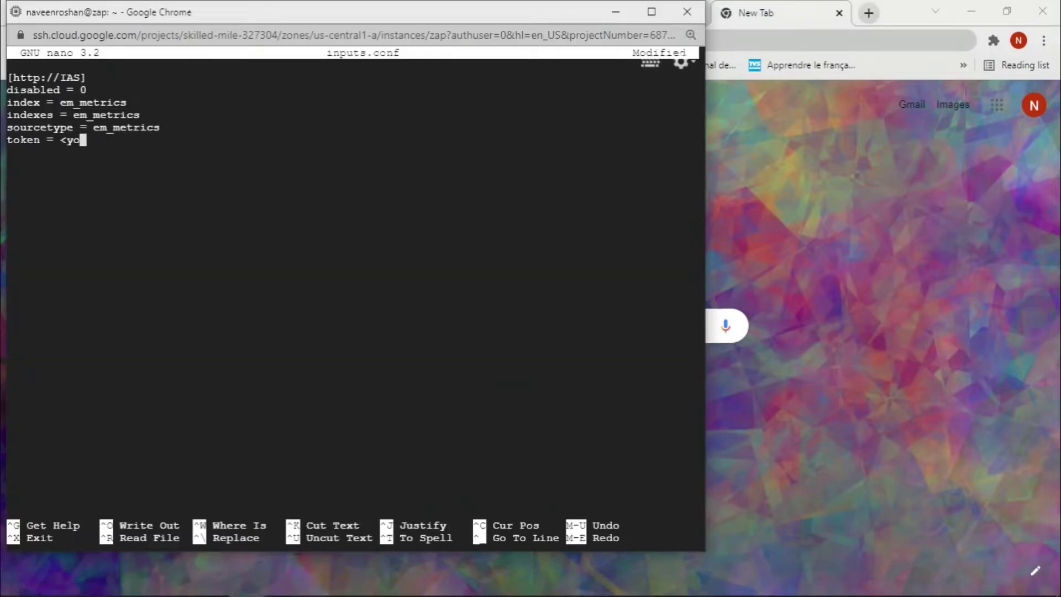
key("BackSpace")
key("BackSpace")
key("ctrl+v")
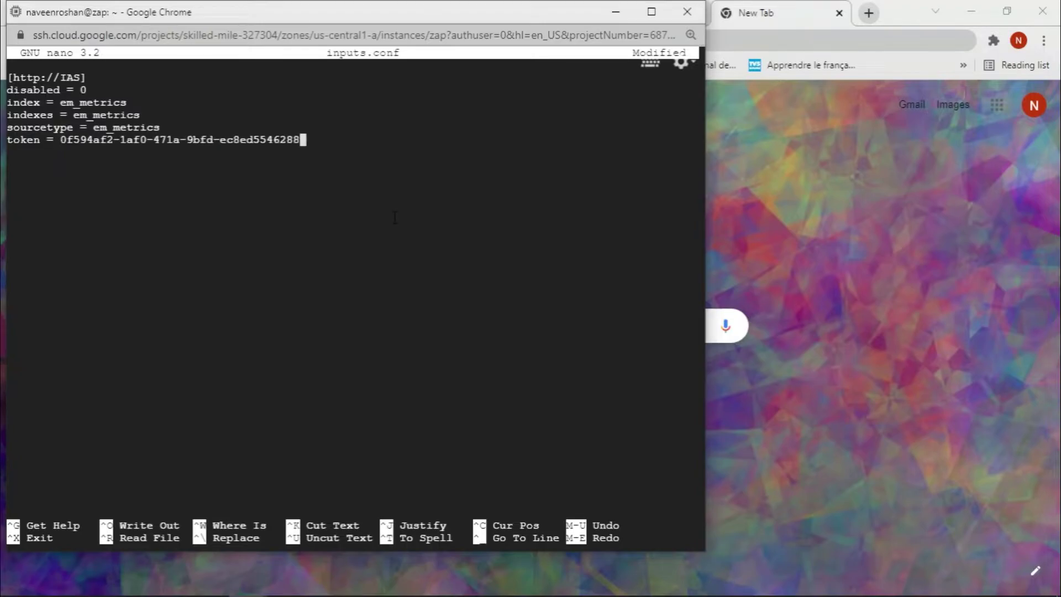
Step: Save inputs.conf and exit nano
key("ctrl+x")
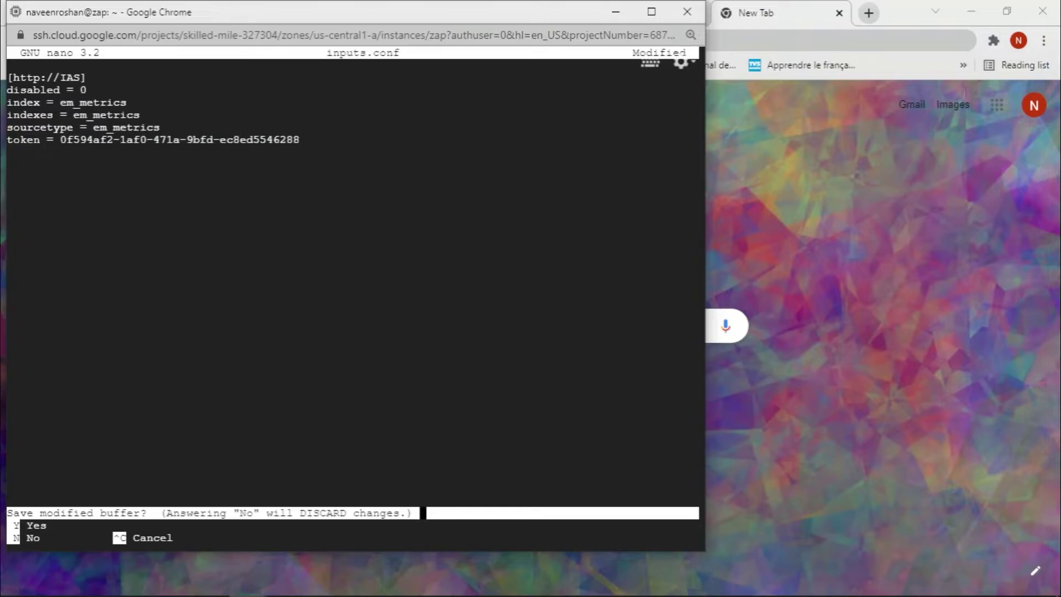
key("y")
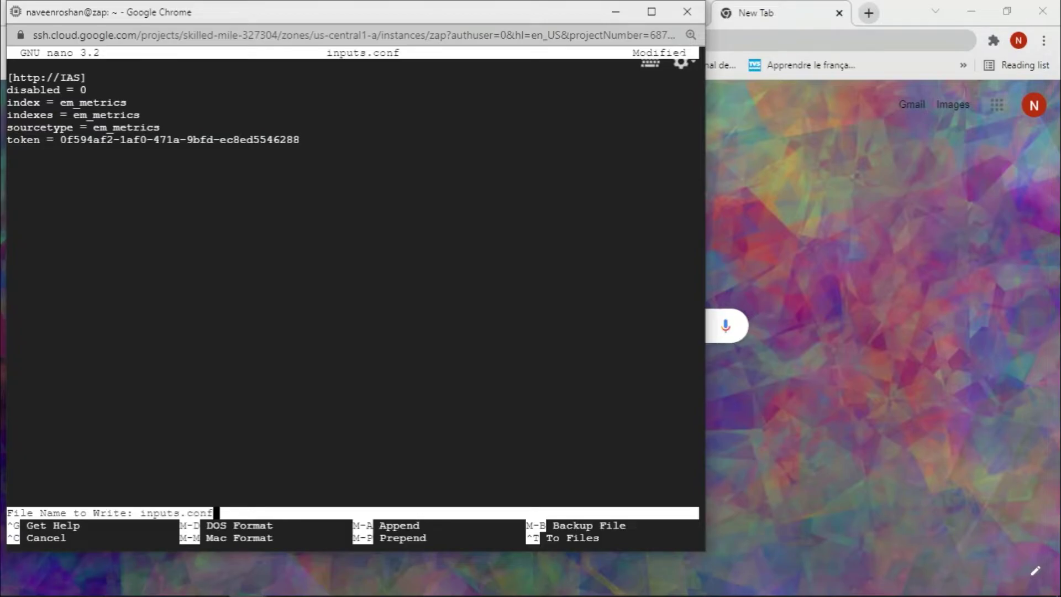
key("Return")
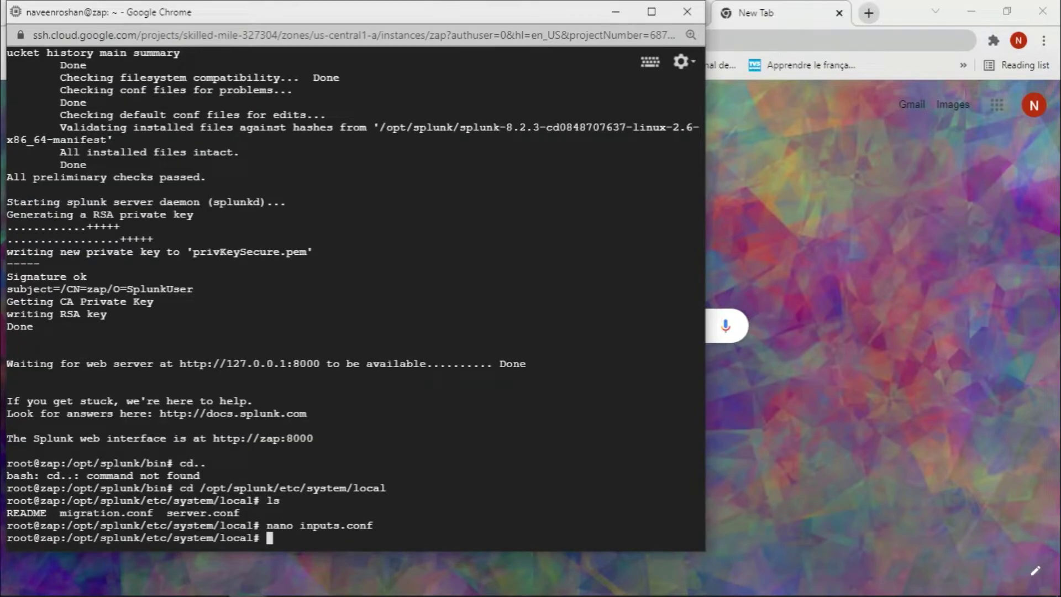
Step: Run ./splunk restart from /opt/splunk/bin, then return to the Splunk Receive data page
type("cd")
key("Return")
type("cd /")
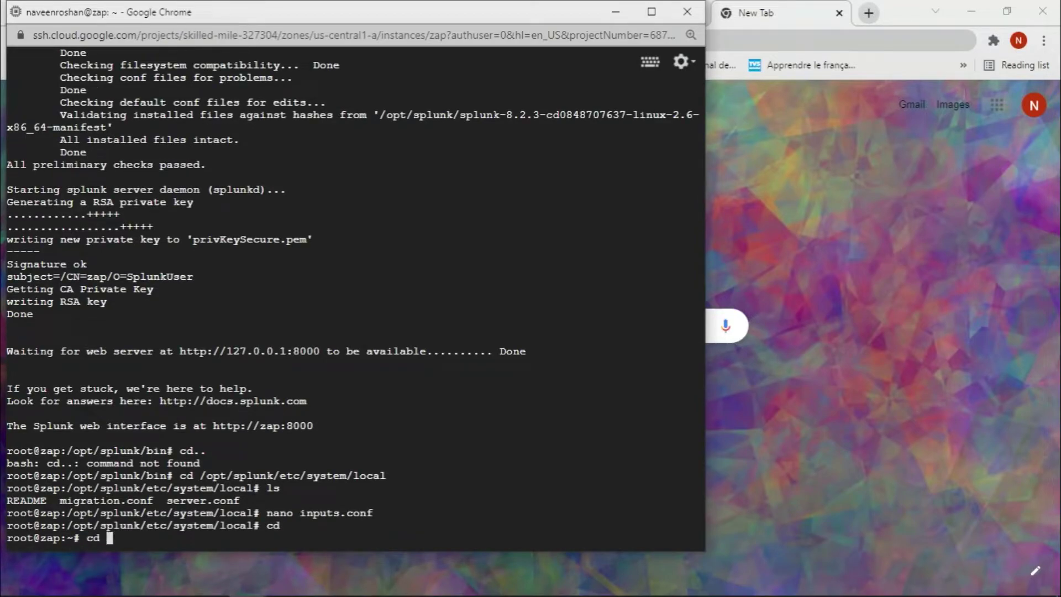
type("opt/splunk/bin")
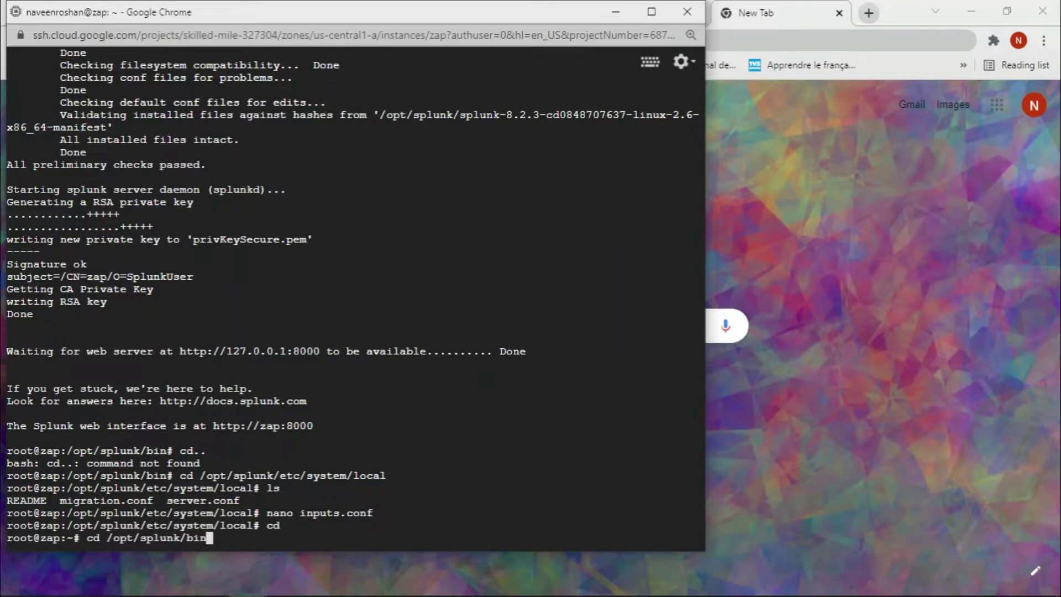
key("Return")
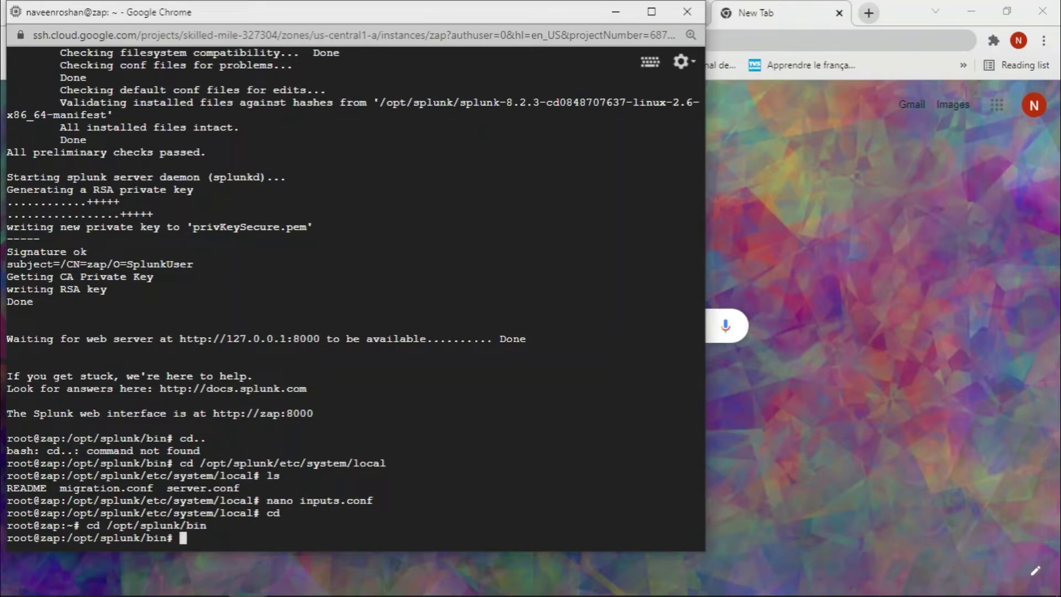
type("./splunk restart")
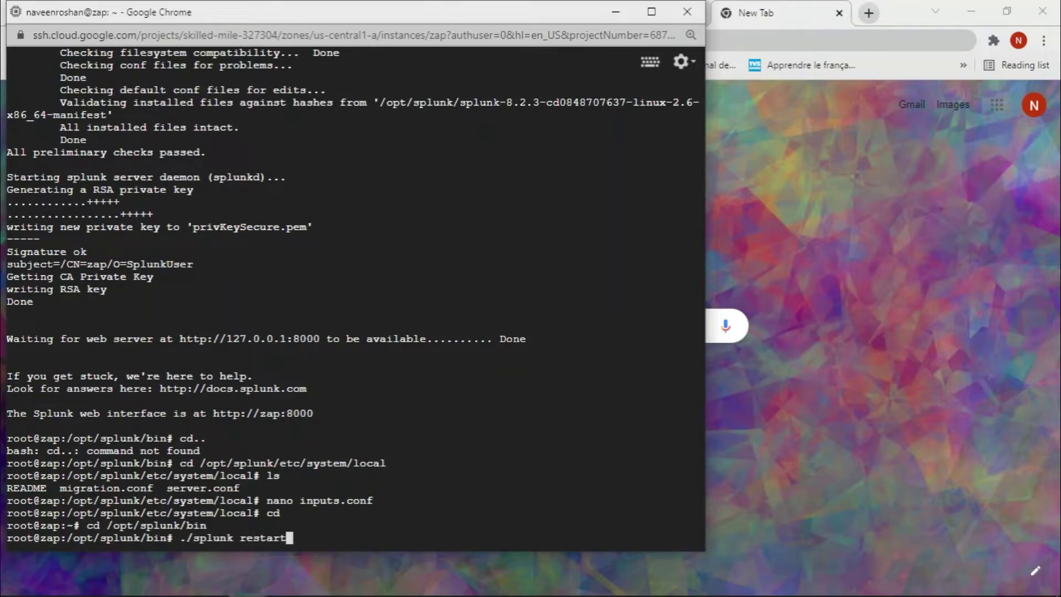
key("Return")
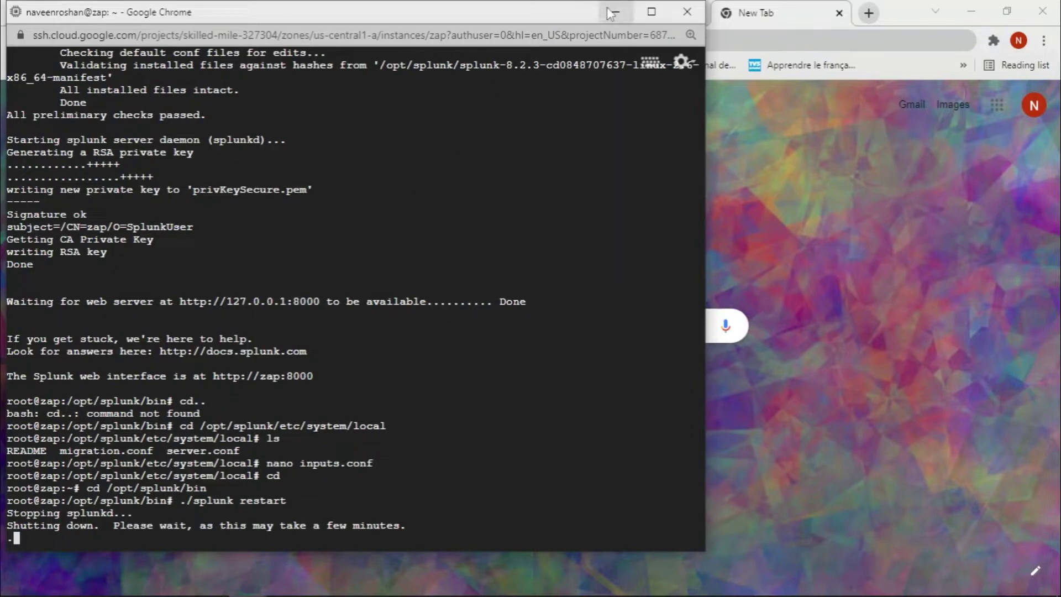
left_click(616, 12)
left_click(658, 6)
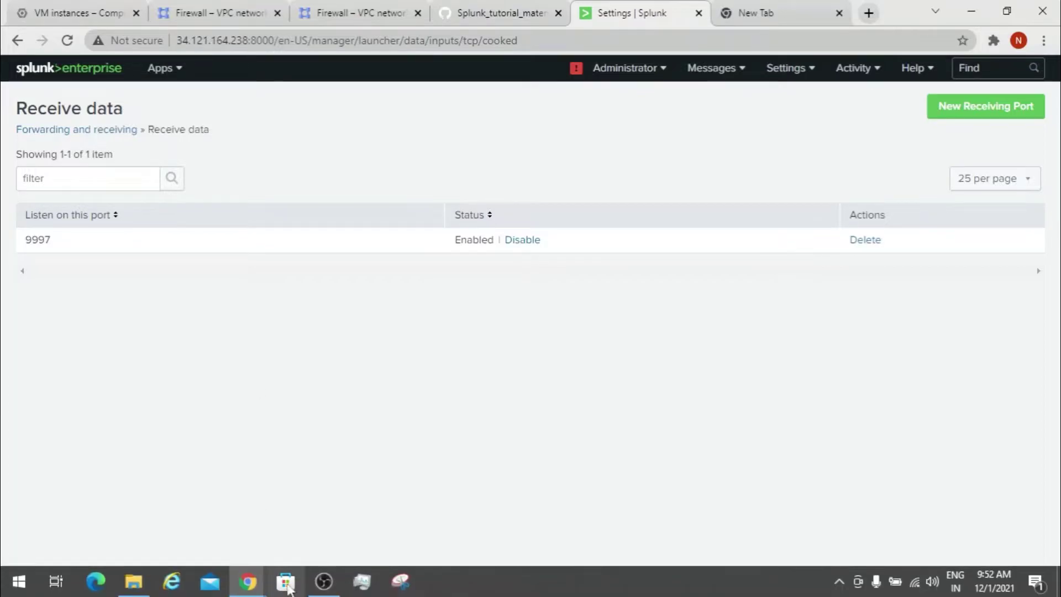
Step: Confirm the restart finished in the terminal and enter the administrator username on Splunk's login page
mouse_move(249, 581)
left_click(299, 534)
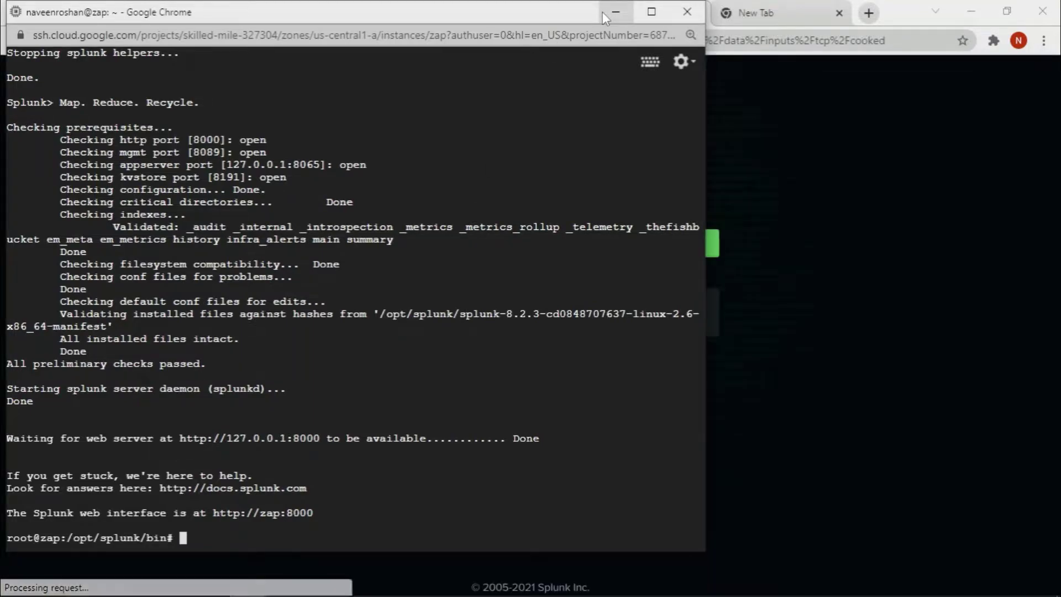
left_click(602, 11)
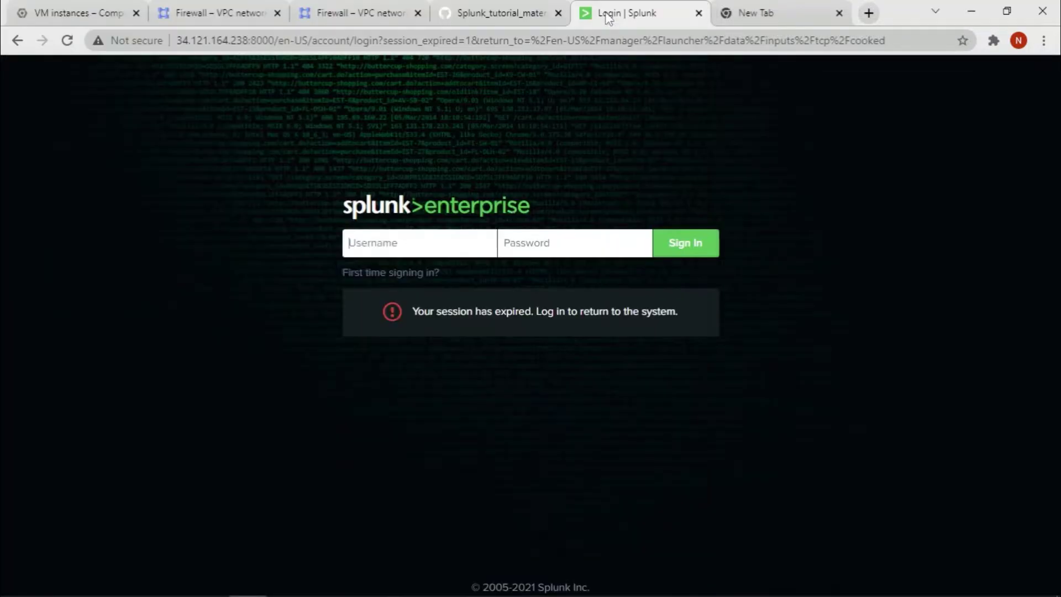
type("admin")
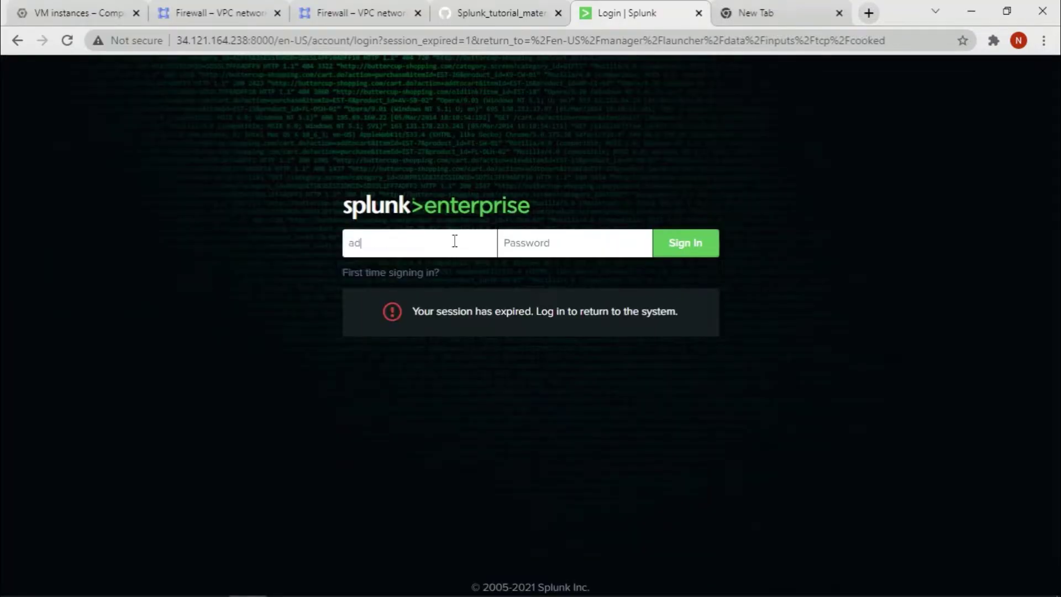
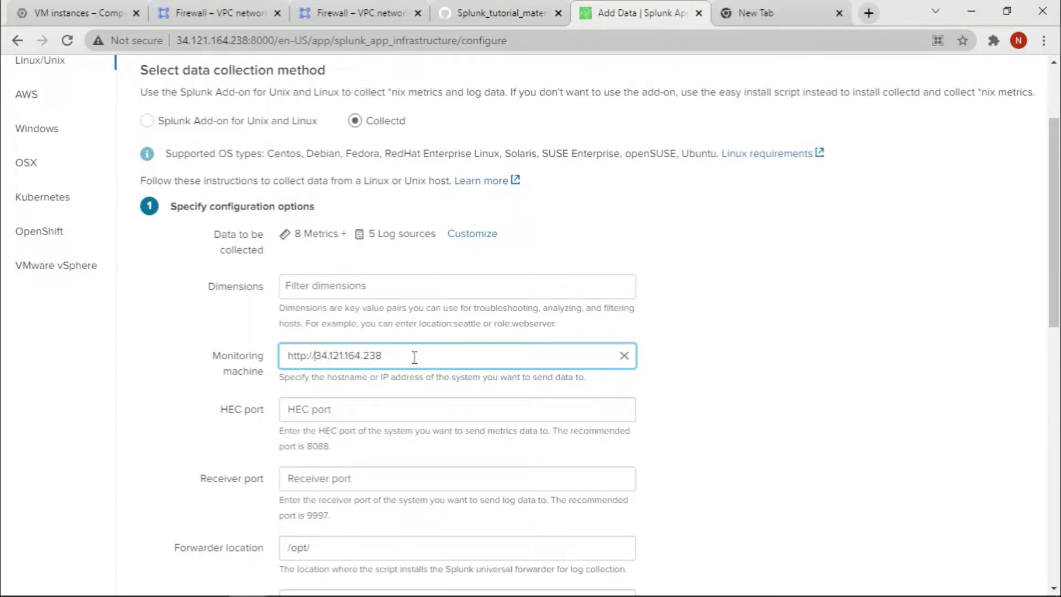
Step: Set the monitoring machine to plain 34.121.164.238, HEC port 8088 and receiver port 9997
key("BackSpace")
key("BackSpace")
key("BackSpace")
key("BackSpace")
key("BackSpace")
key("BackSpace")
key("BackSpace")
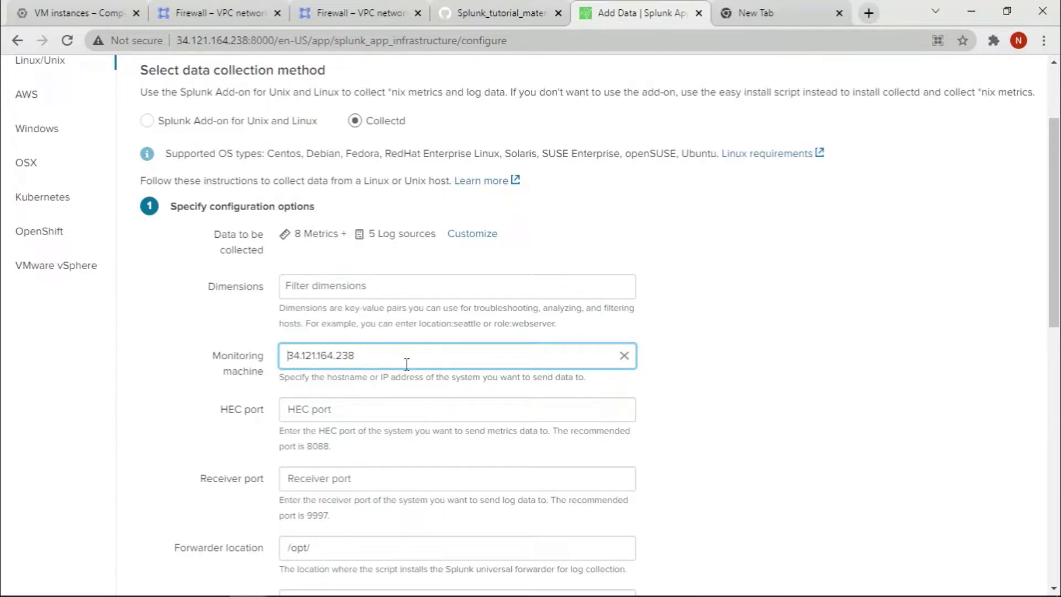
left_click(330, 410)
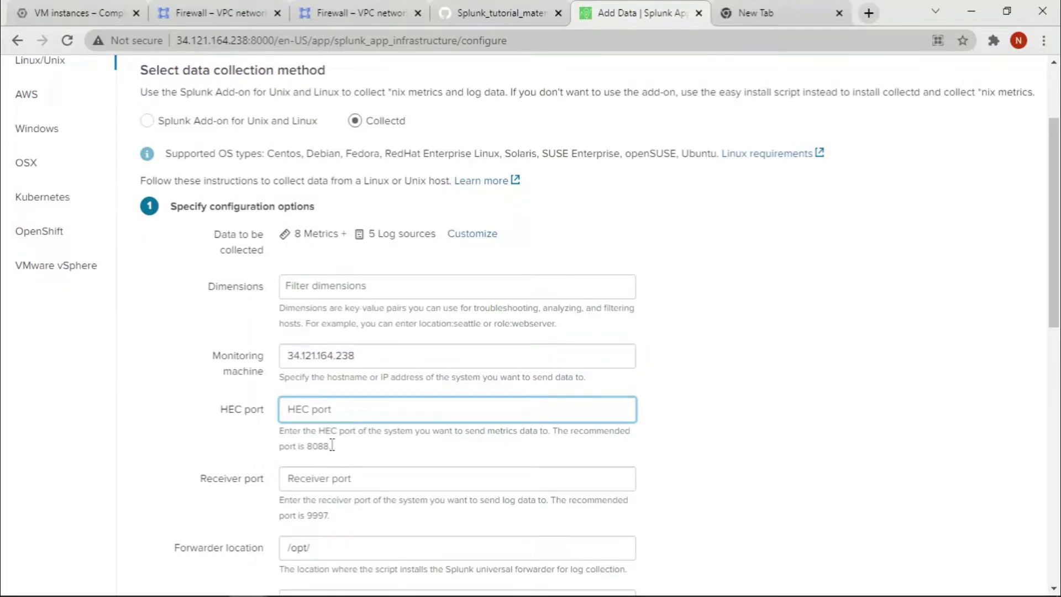
type("8088")
left_click(327, 479)
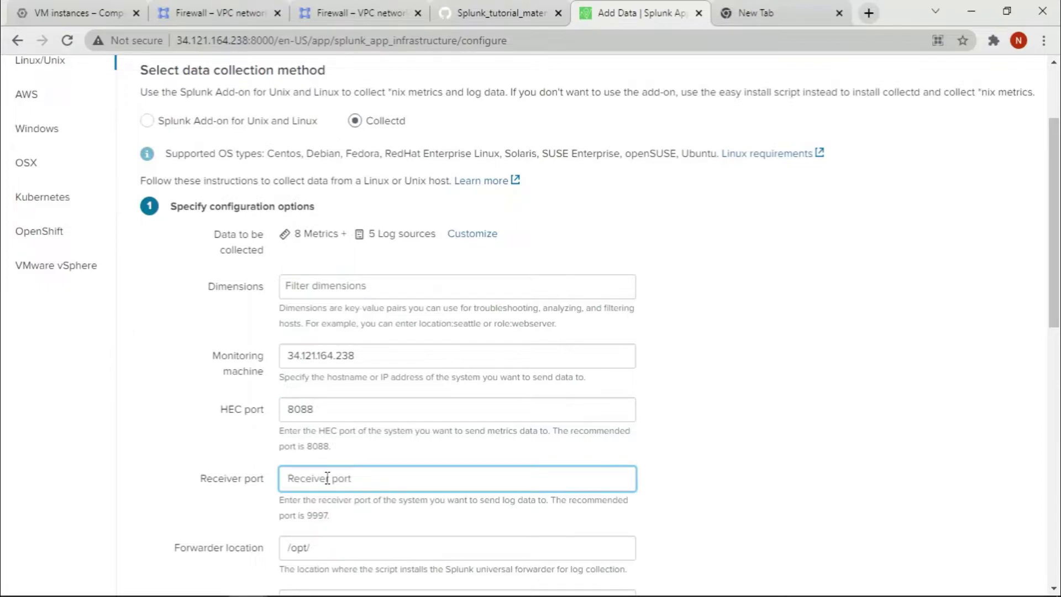
type("9997")
Step: Scroll down to the generated install script and copy it
scroll(1047, 401, "down", 7)
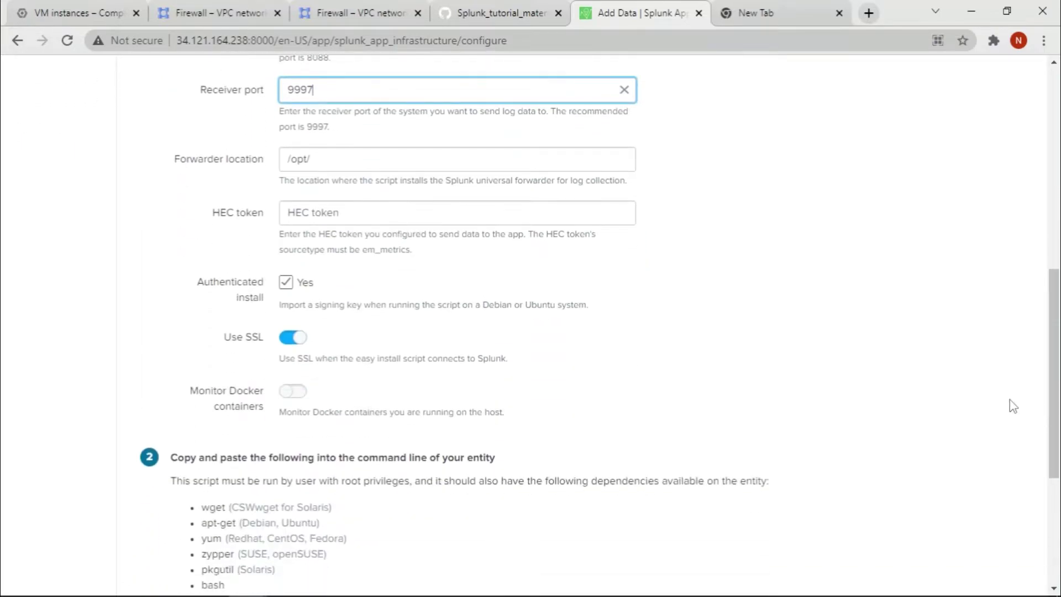
scroll(1013, 406, "down", 2)
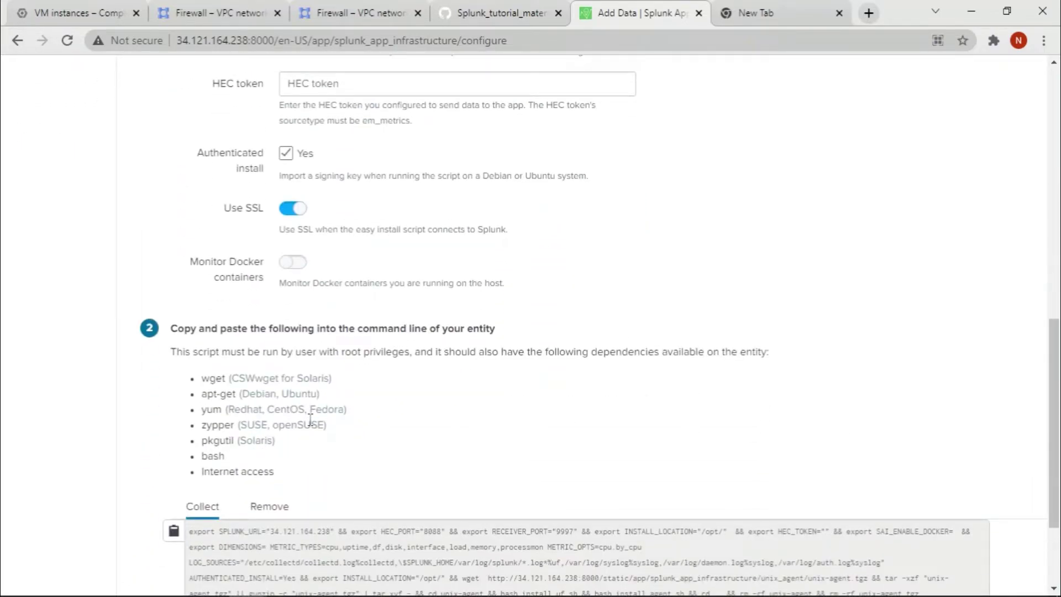
scroll(719, 384, "up", 12)
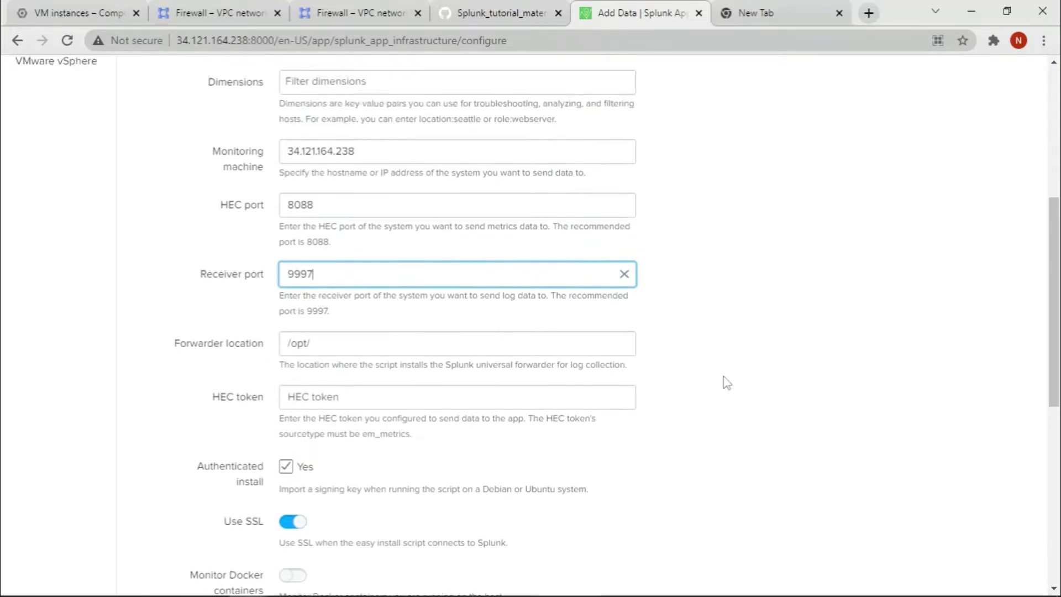
scroll(852, 398, "down", 9)
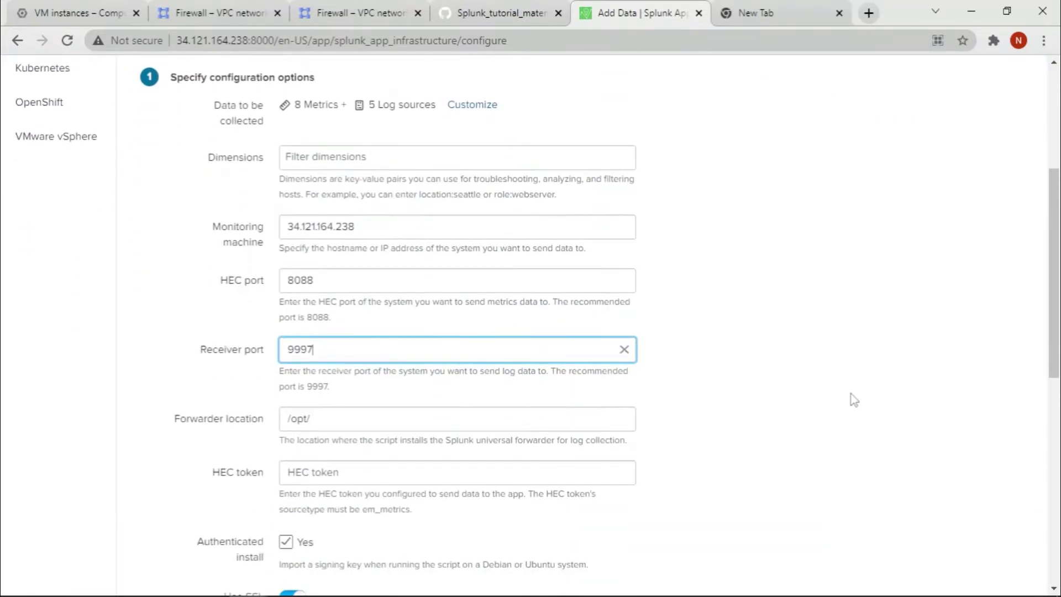
scroll(854, 399, "down", 2)
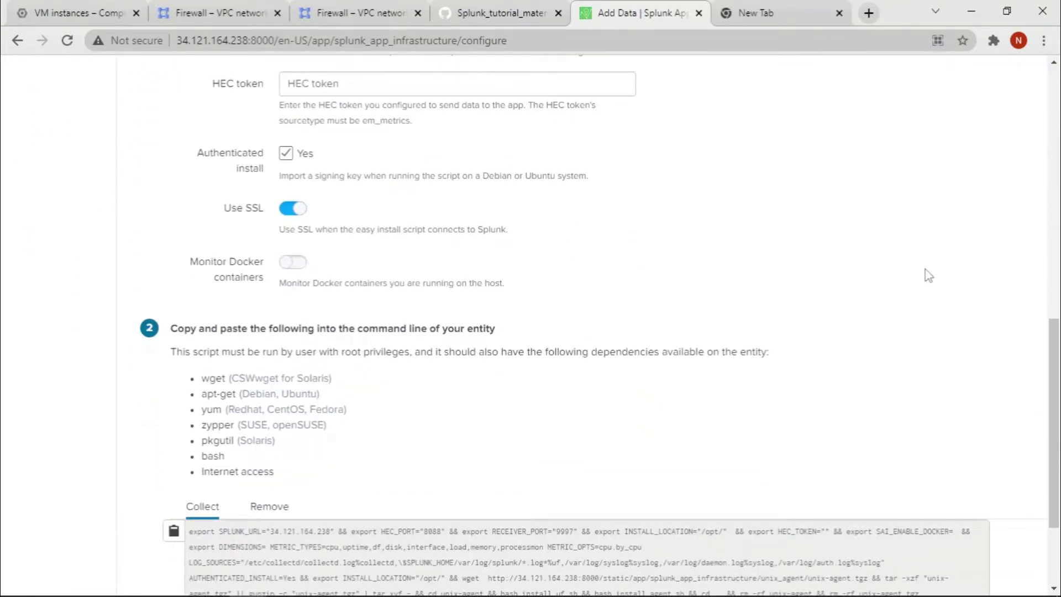
scroll(923, 298, "down", 2)
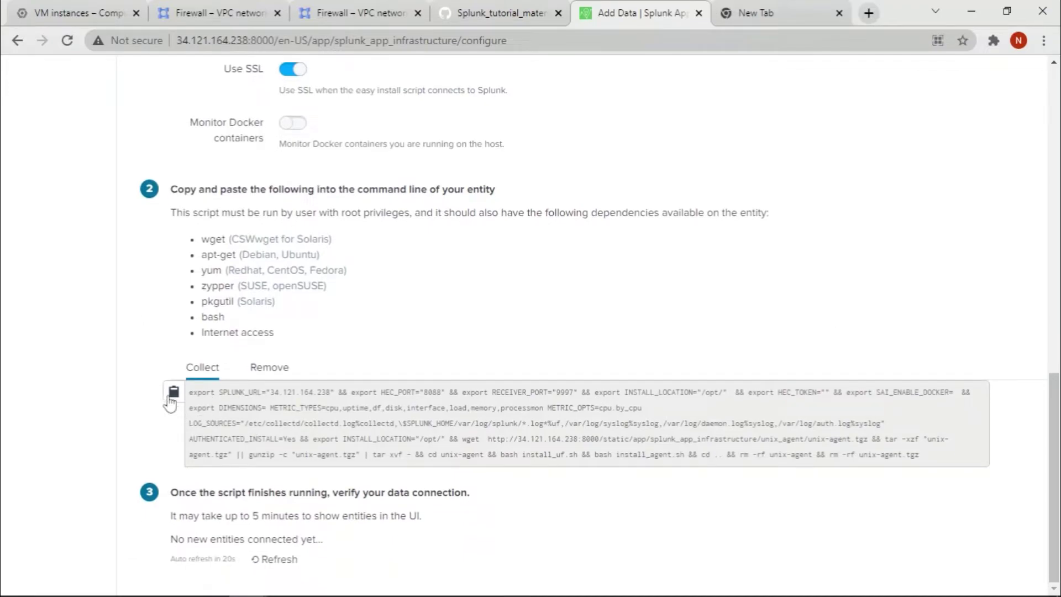
left_click(172, 393)
Step: Check the clipboard contents in the zap SSH terminal, then retry copying the install command
mouse_move(406, 591)
mouse_move(248, 581)
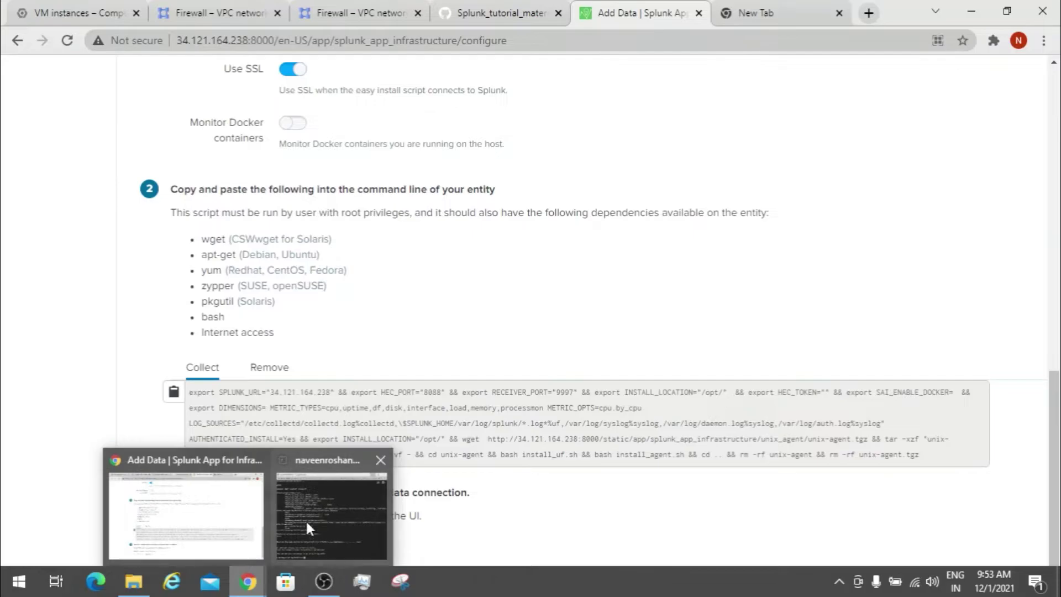
left_click(306, 519)
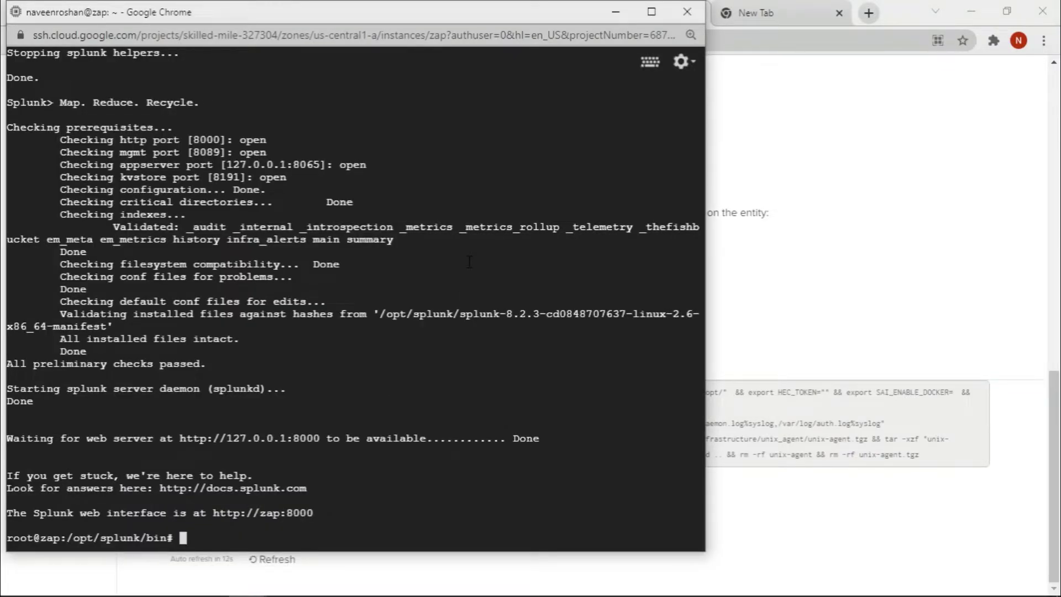
type("http://34.121.164.238/")
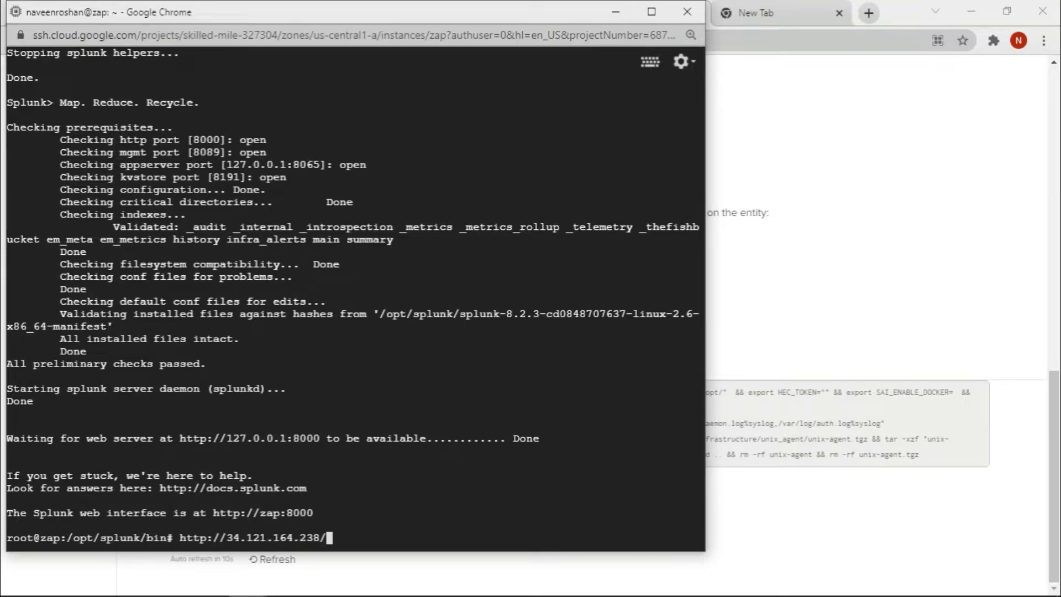
key("BackSpace")
key("BackSpace")
key("BackSpace")
key("BackSpace")
key("BackSpace")
key("BackSpace")
key("BackSpace")
key("BackSpace")
key("BackSpace")
key("BackSpace")
key("BackSpace")
key("BackSpace")
key("BackSpace")
key("BackSpace")
key("BackSpace")
key("BackSpace")
key("BackSpace")
key("BackSpace")
key("BackSpace")
key("BackSpace")
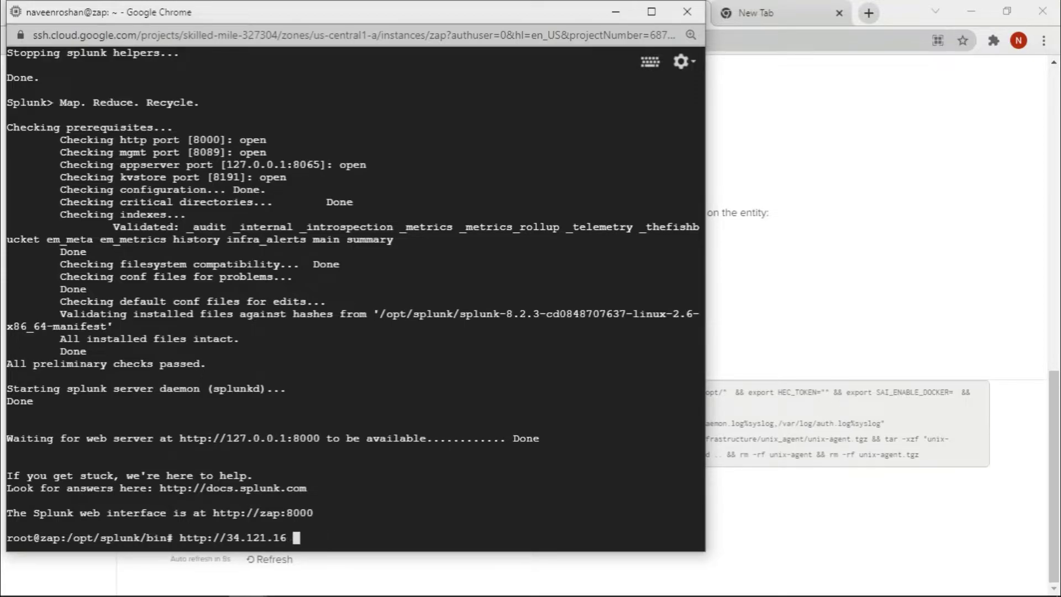
left_click(888, 301)
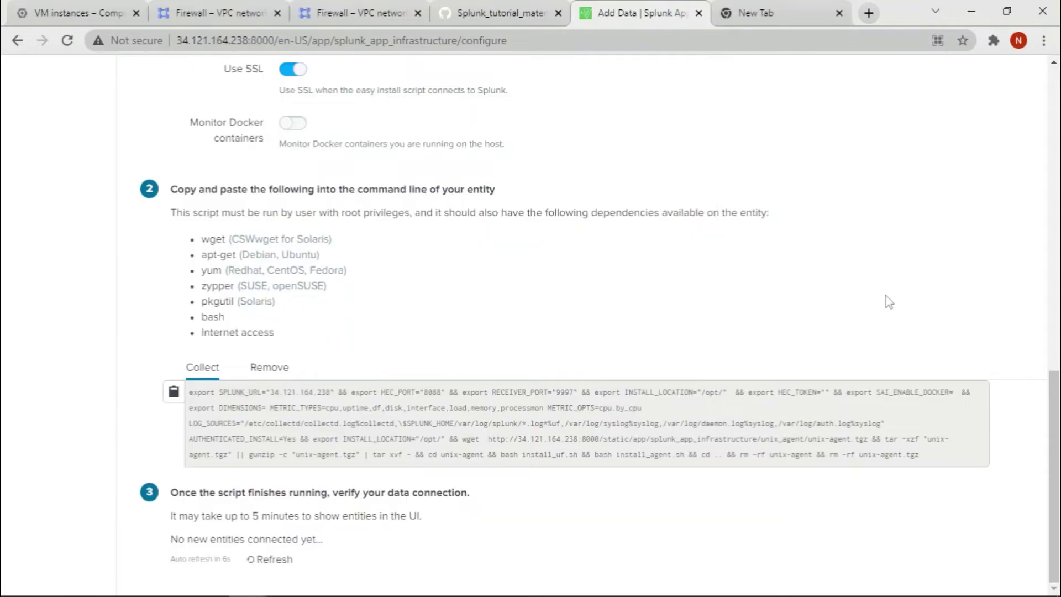
left_click(174, 395)
Step: Paste the HEC token from the other browser tab into the HEC token field
scroll(593, 342, "up", 10)
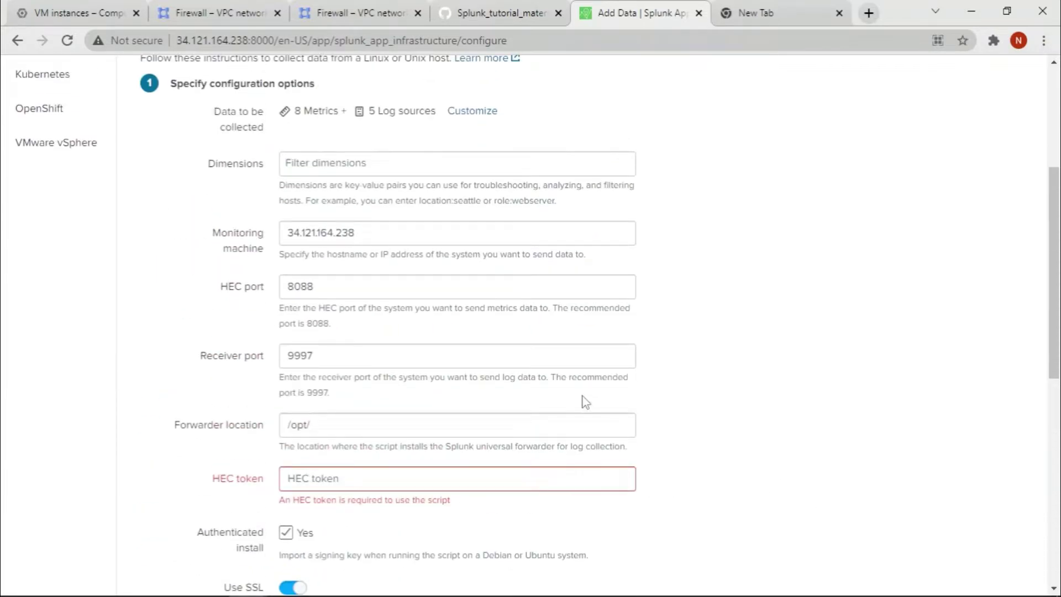
scroll(586, 401, "down", 1)
left_click(762, 13)
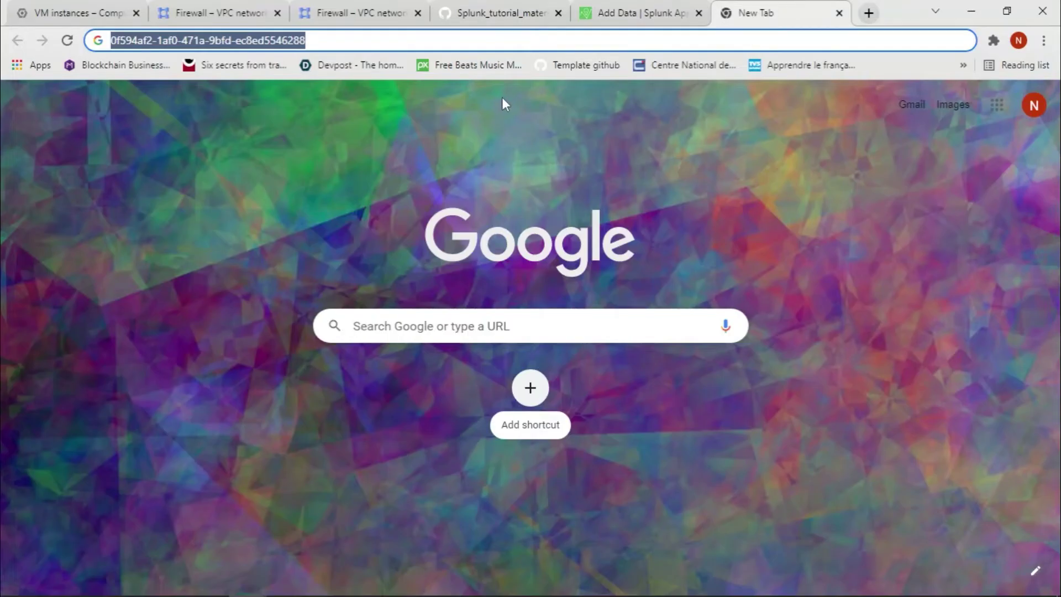
left_click(611, 13)
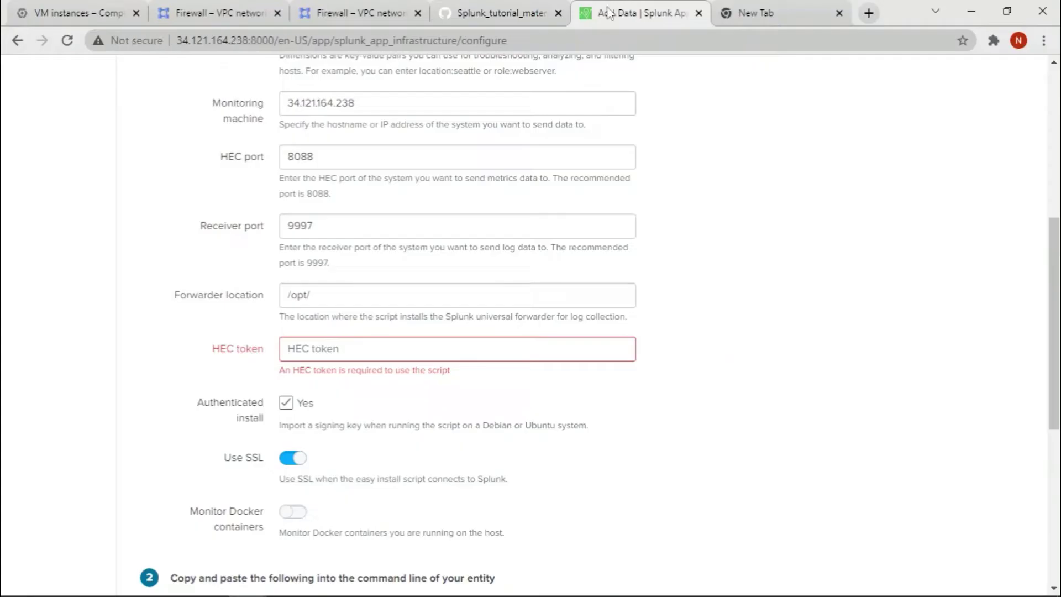
left_click(326, 348)
key("ctrl+v")
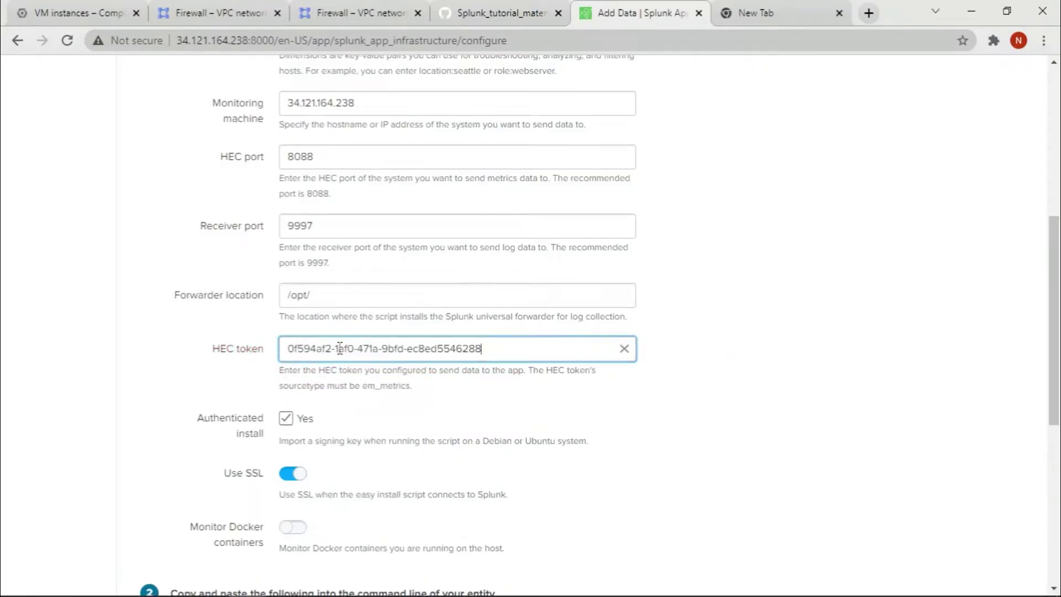
left_click(813, 343)
Step: Copy the completed install command that now includes the HEC token
scroll(803, 408, "down", 7)
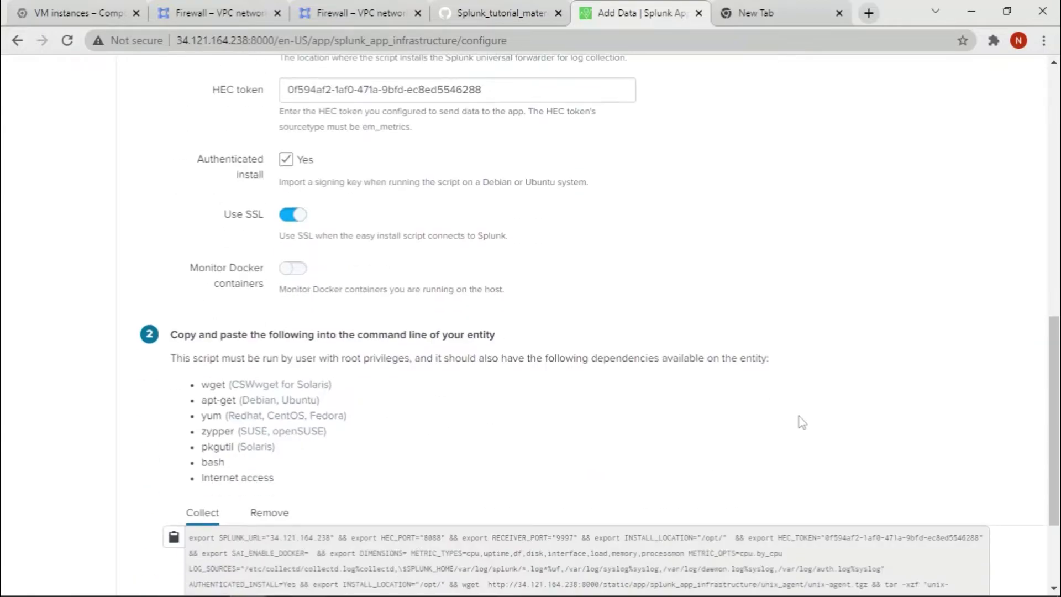
left_click(808, 8)
left_click(674, 13)
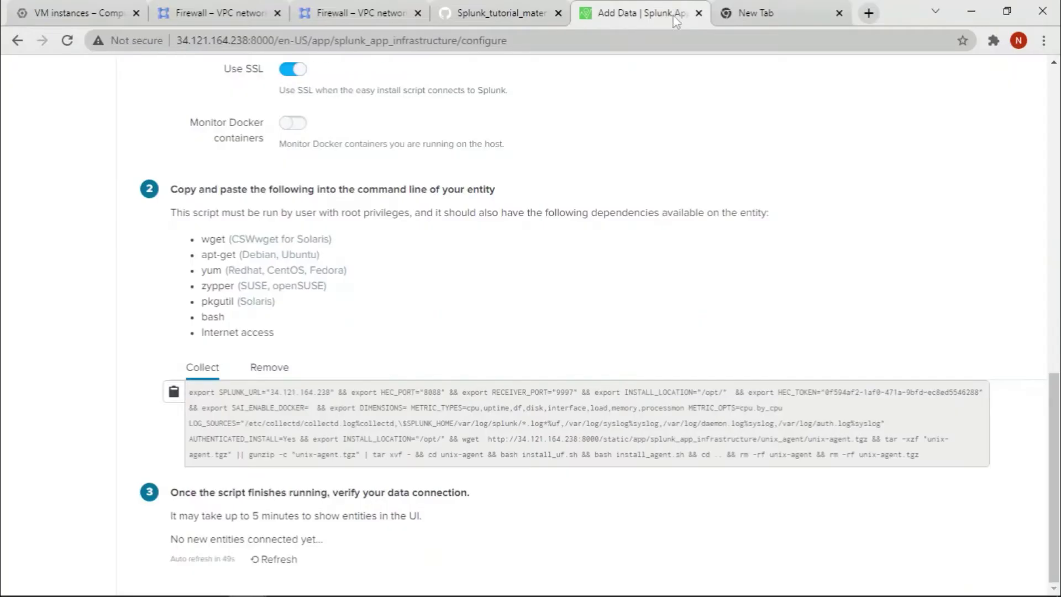
left_click(174, 392)
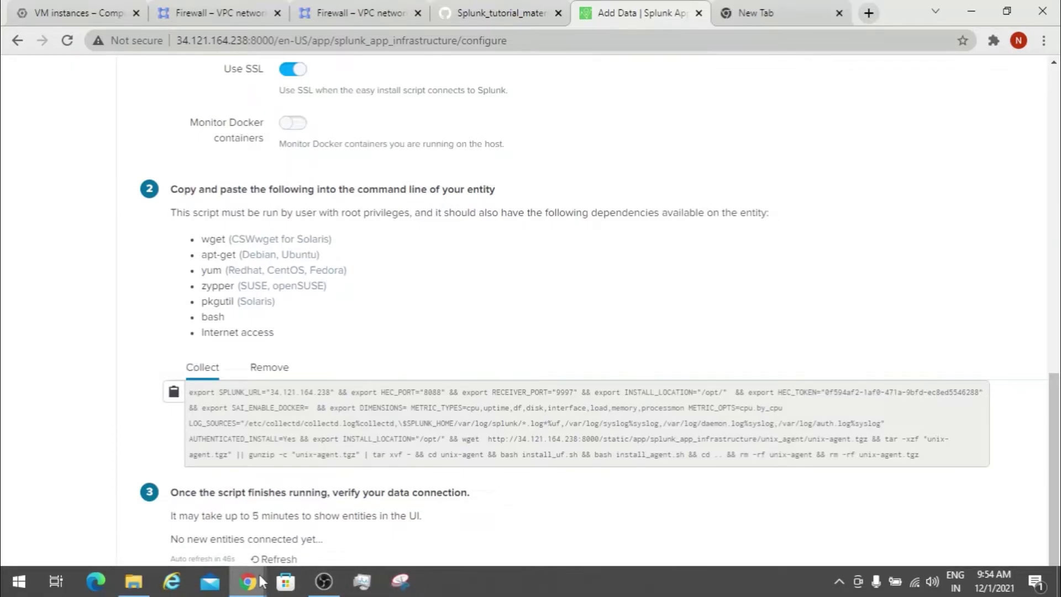
Step: Paste and run the Splunk install command on zap, which fails with a 503 download error
mouse_move(261, 581)
left_click(331, 517)
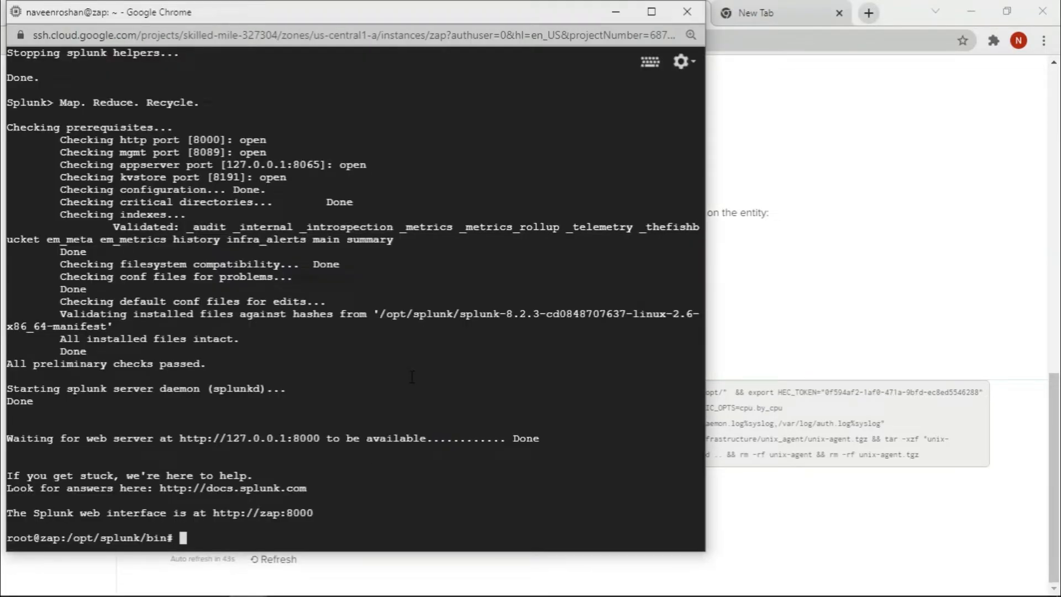
key("ctrl+v")
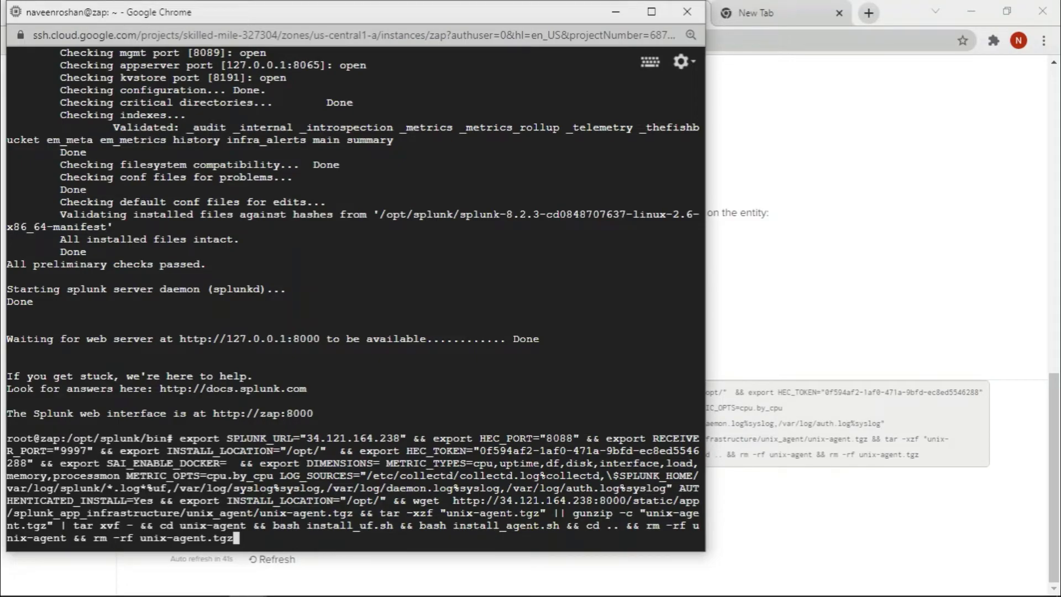
key("Return")
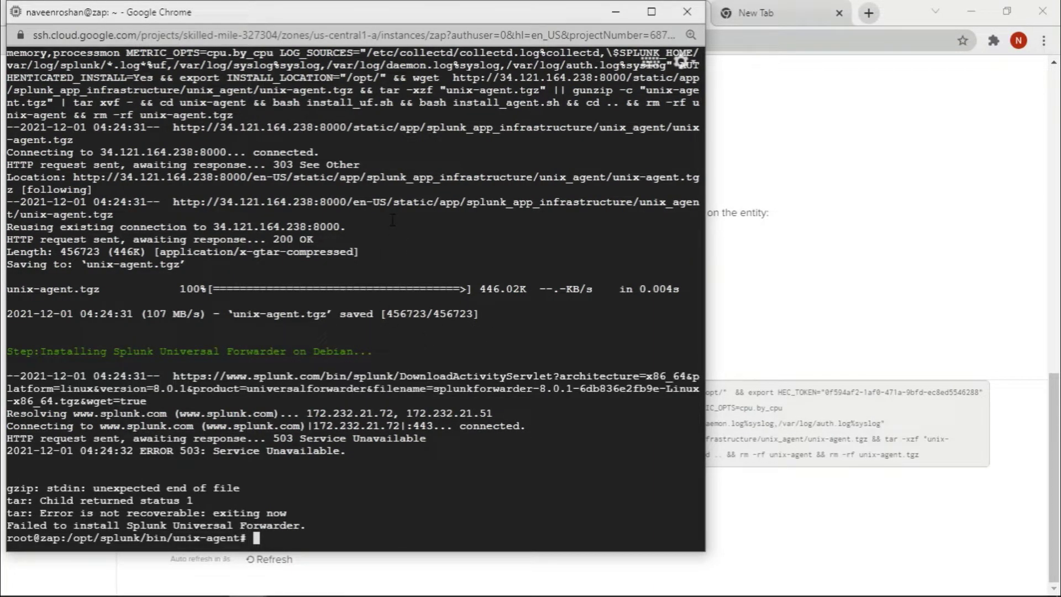
Step: Return to the home directory with cd .. and cd, then hide the terminal
type("cd ..")
key("Return")
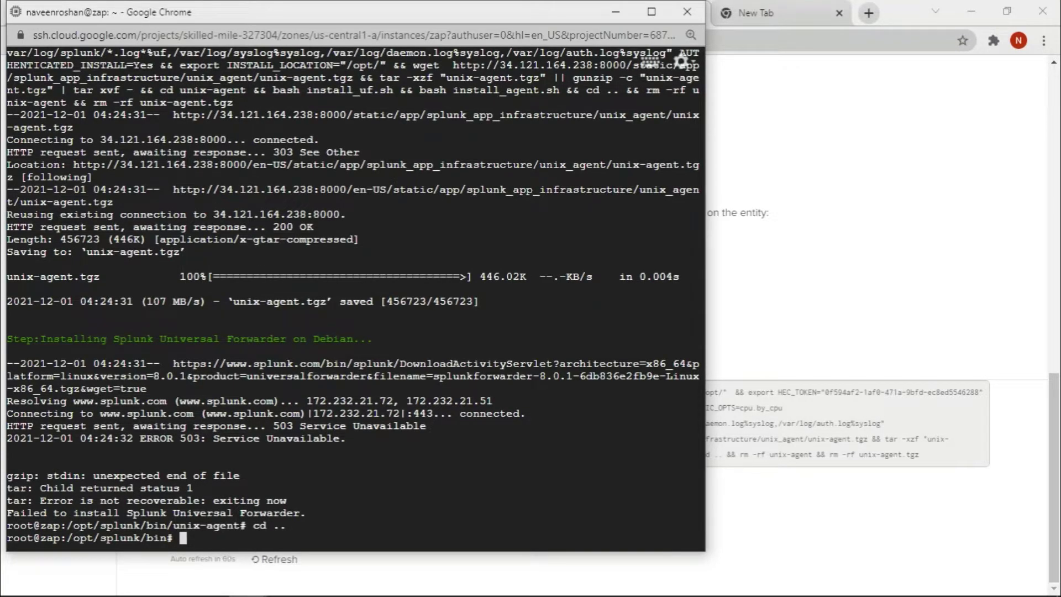
type("cd")
key("Return")
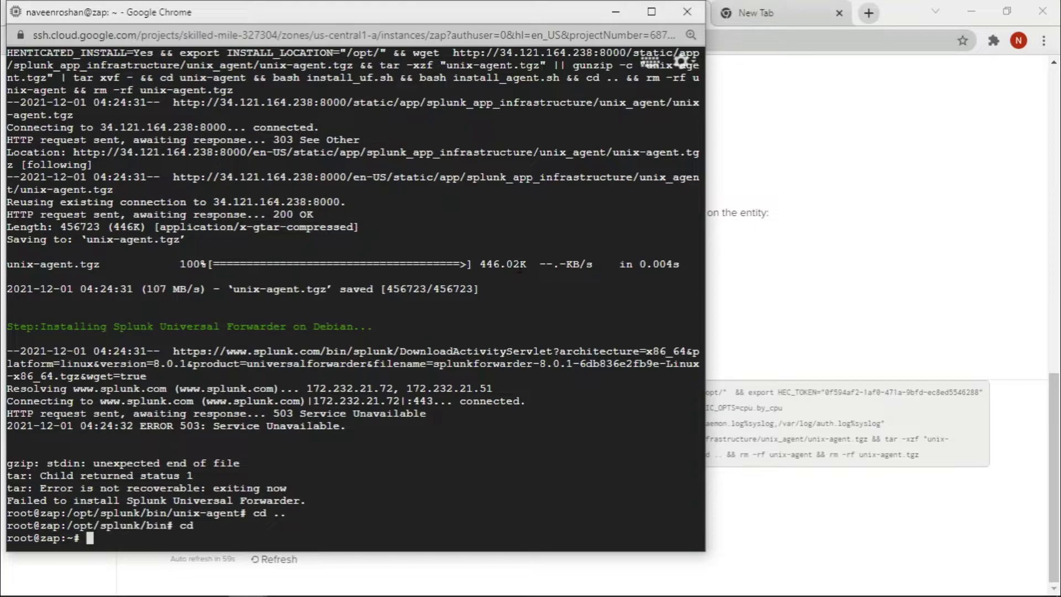
left_click(617, 12)
Step: Copy the splunkforwarder-8.2.3 wget command from the UF_Installation README's installation steps
left_click(492, 13)
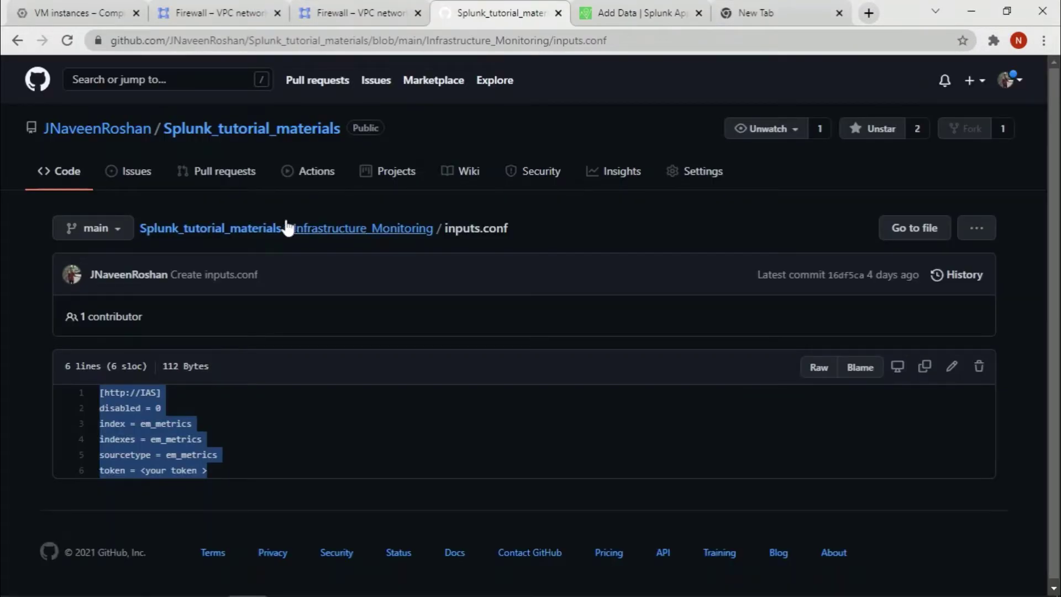
left_click(197, 227)
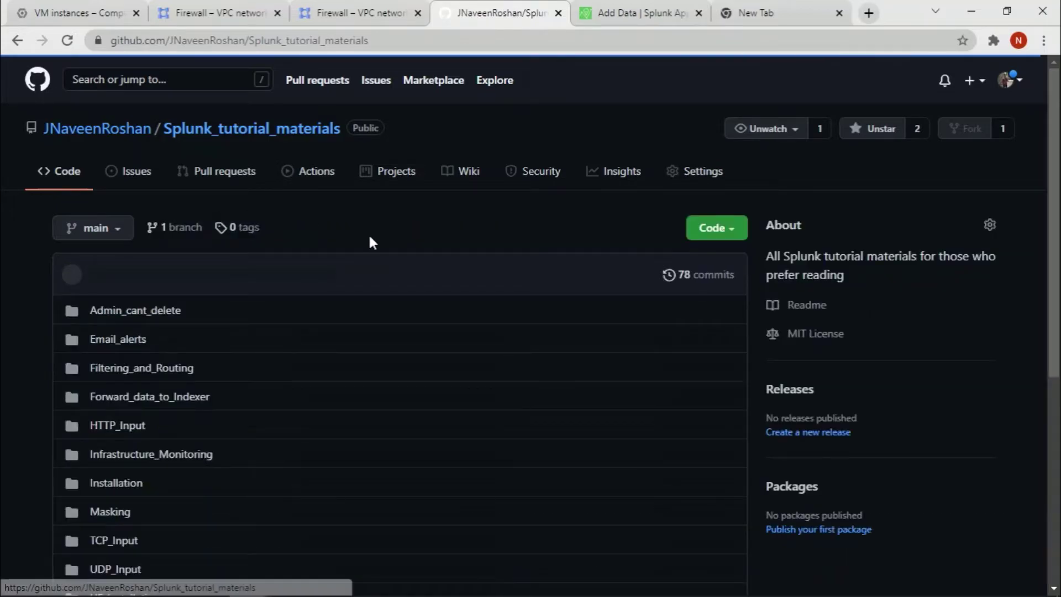
scroll(189, 367, "down", 7)
left_click(122, 241)
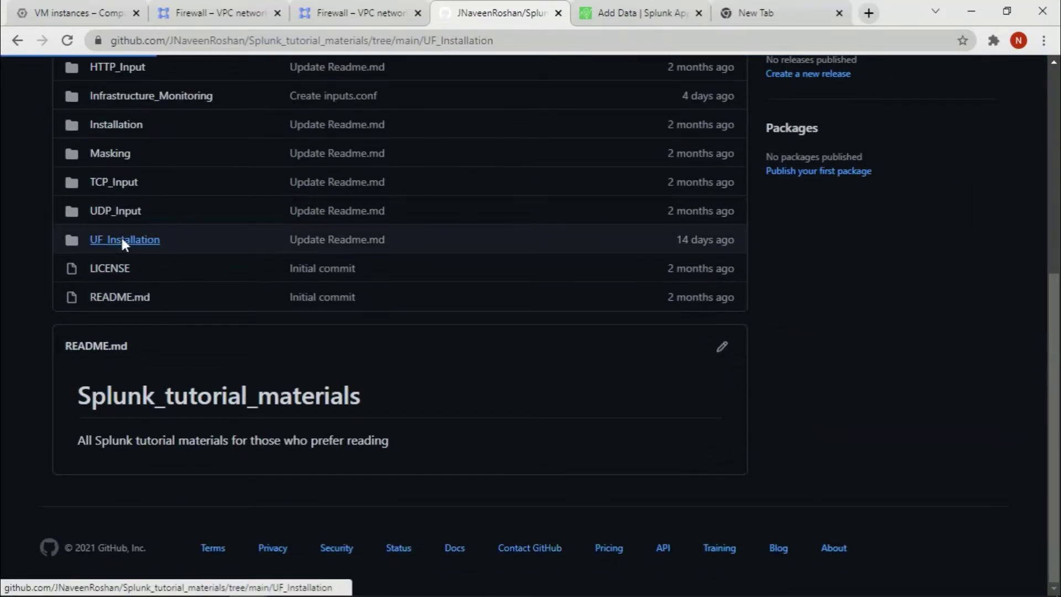
scroll(412, 274, "down", 10)
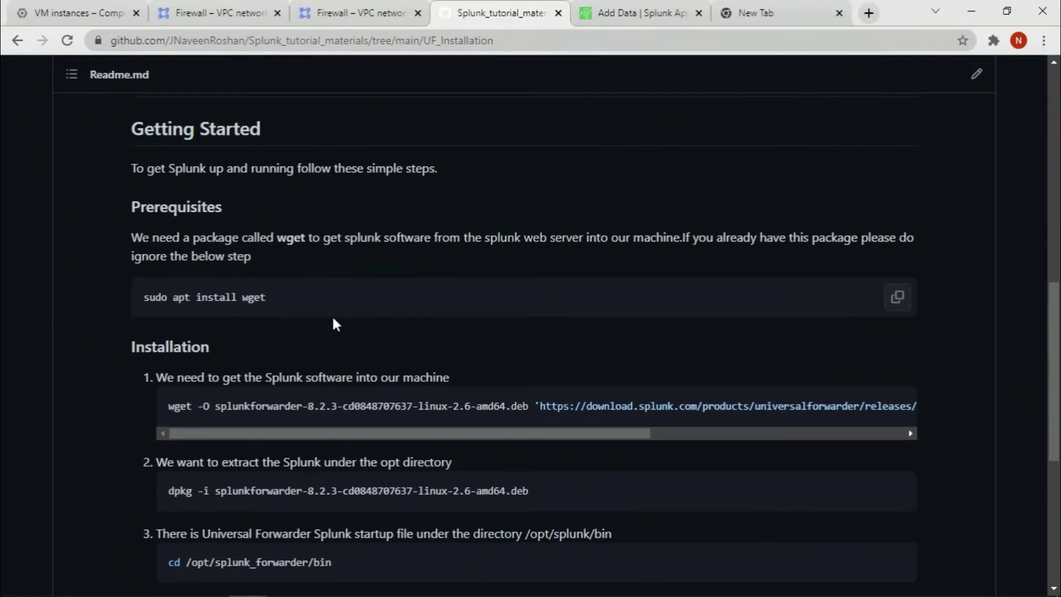
scroll(336, 325, "down", 5)
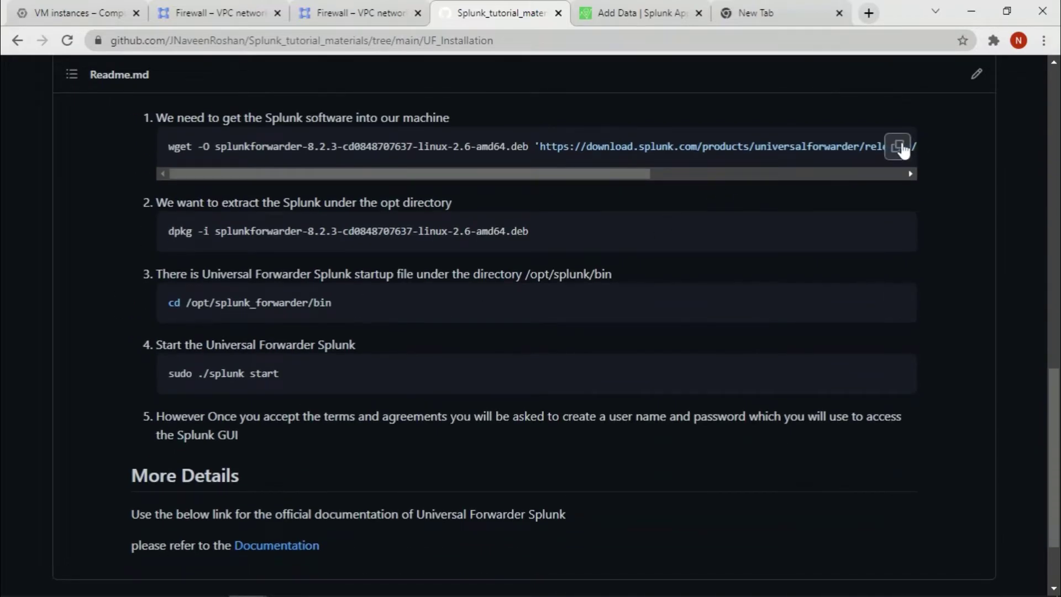
left_click(899, 147)
mouse_move(388, 592)
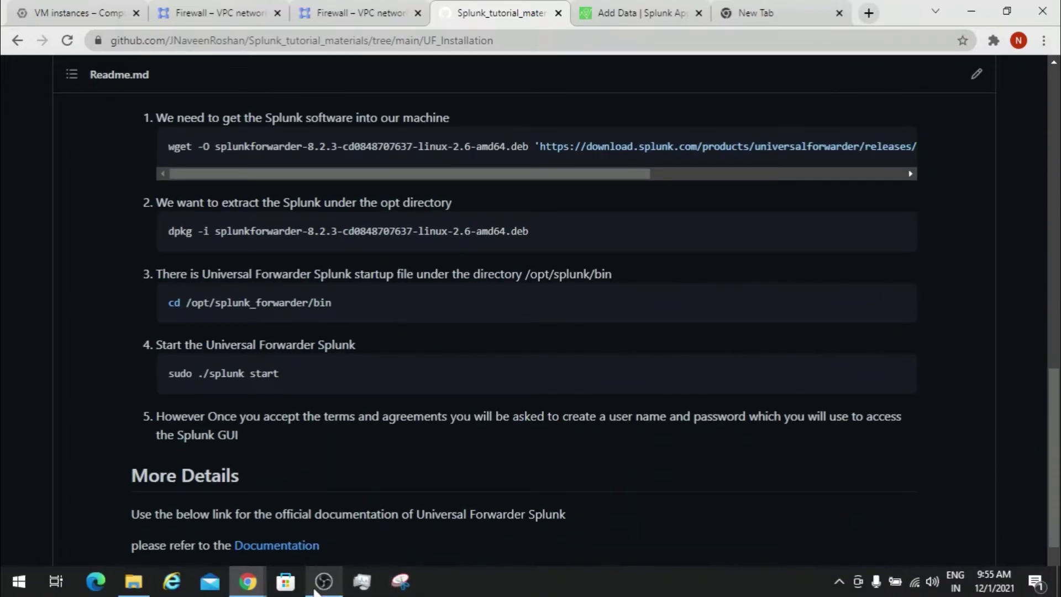
mouse_move(254, 582)
left_click(303, 527)
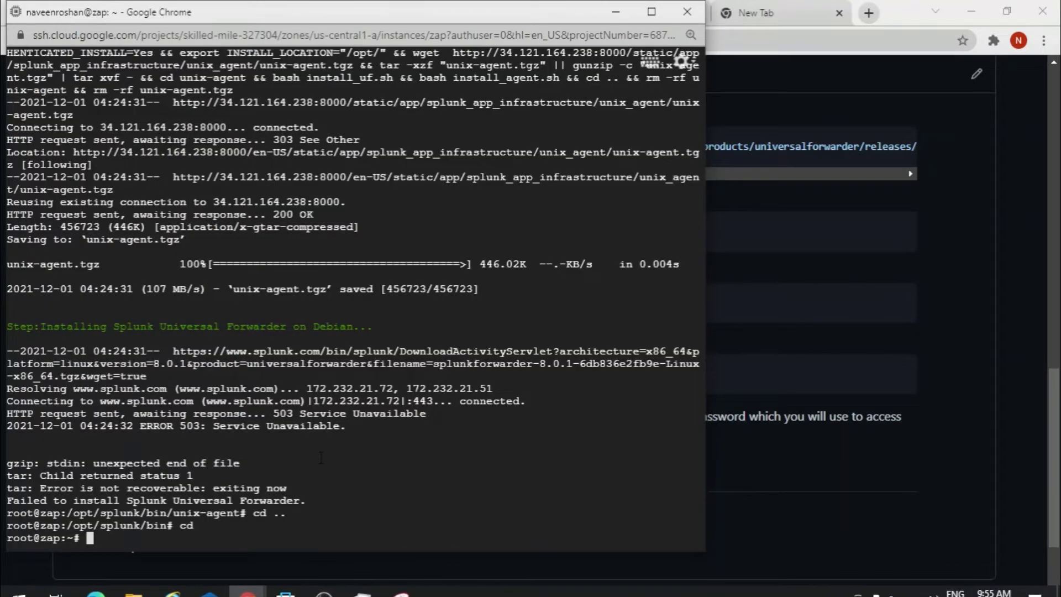
Step: Run the wget command and list the home folder to confirm the .deb download
key("ctrl+v")
key("Return")
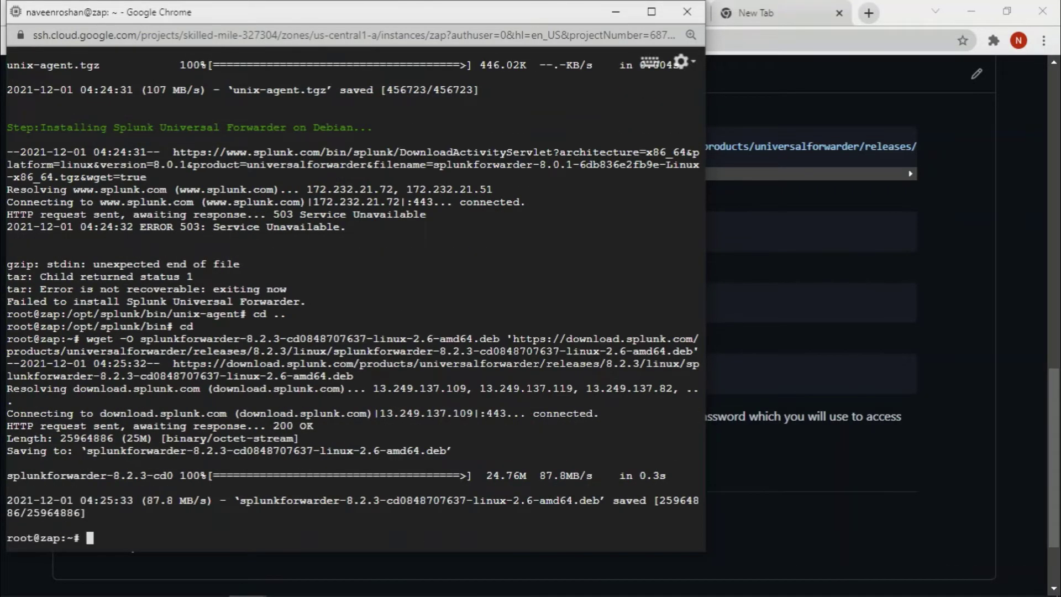
type("ls")
key("Return")
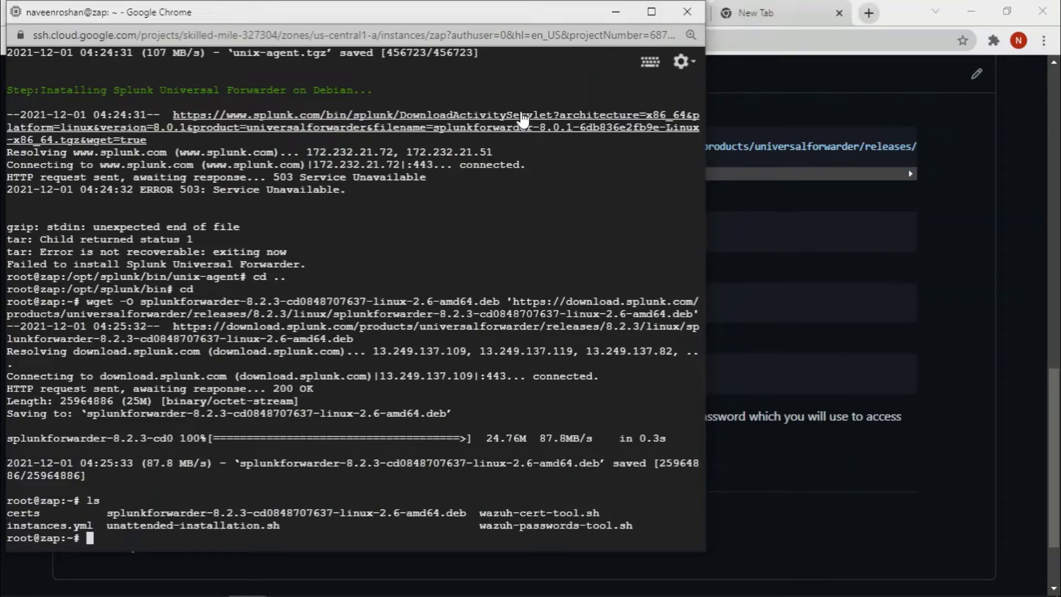
Step: Copy the dpkg -i package install command from the GitHub README
left_click(616, 11)
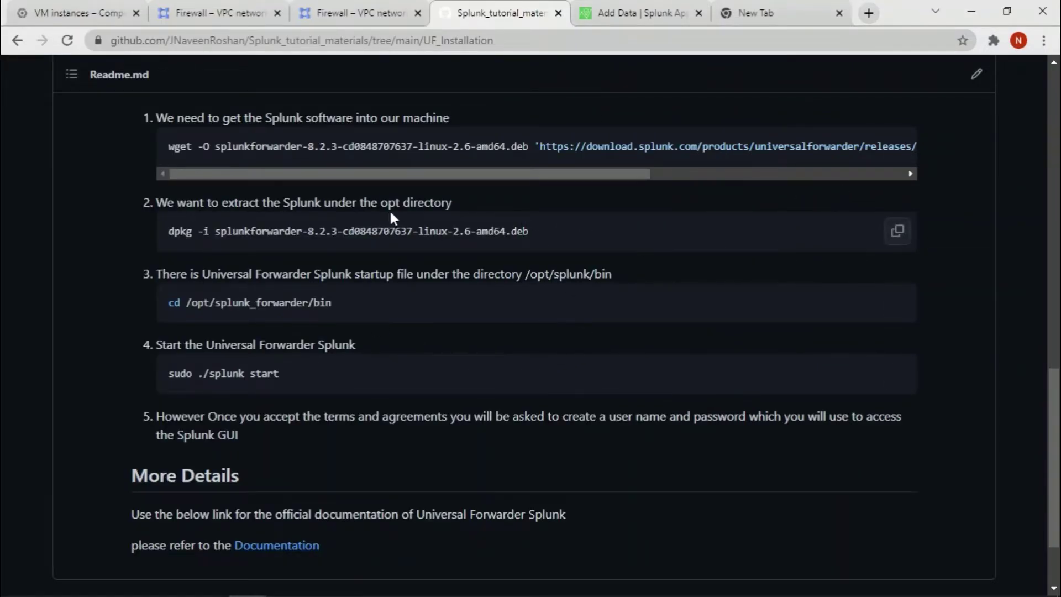
scroll(393, 216, "up", 2)
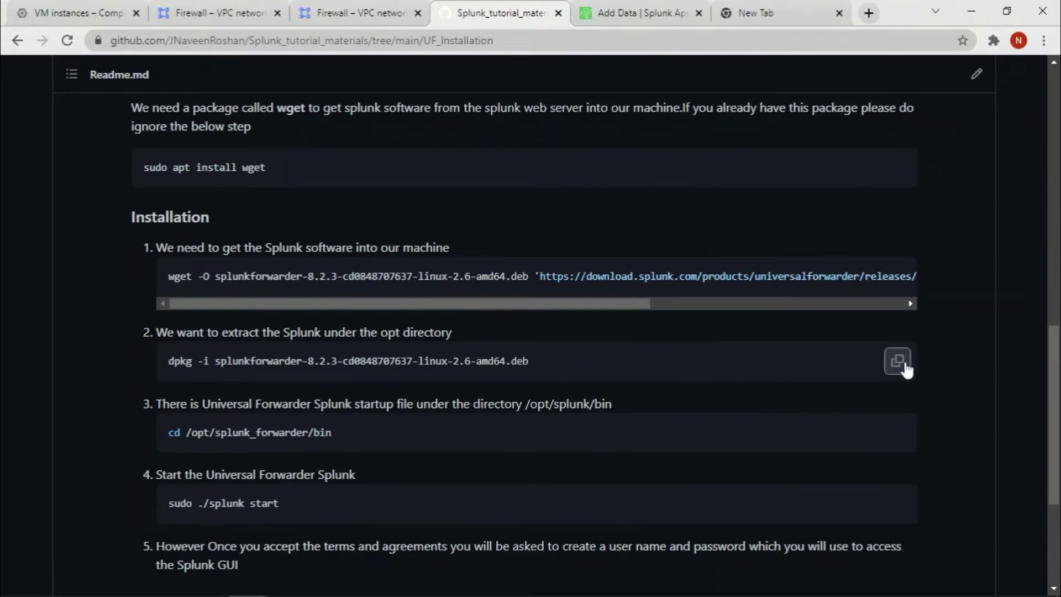
left_click(898, 362)
mouse_move(332, 589)
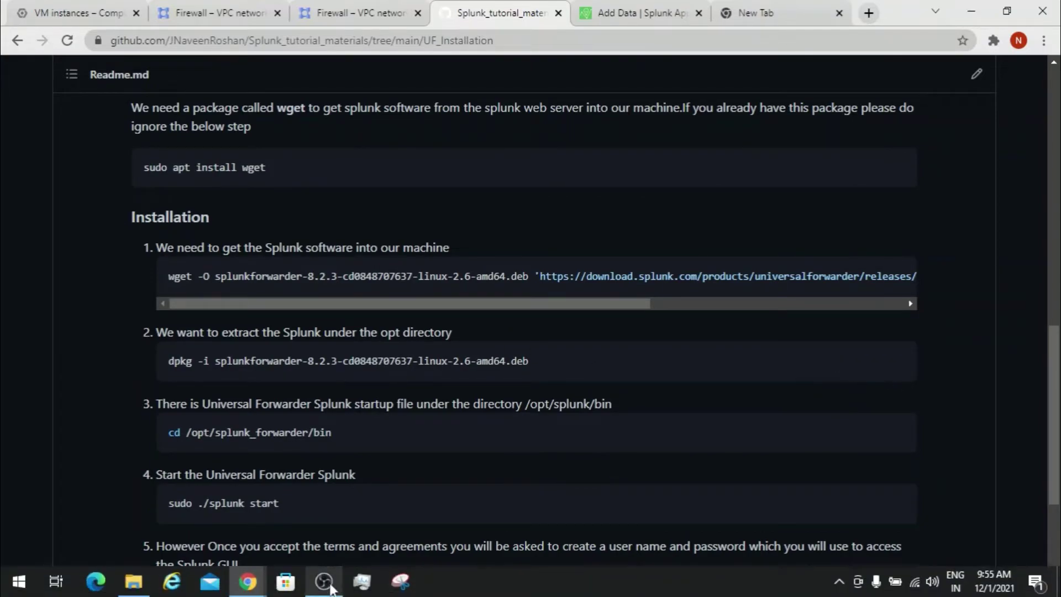
mouse_move(259, 581)
left_click(342, 511)
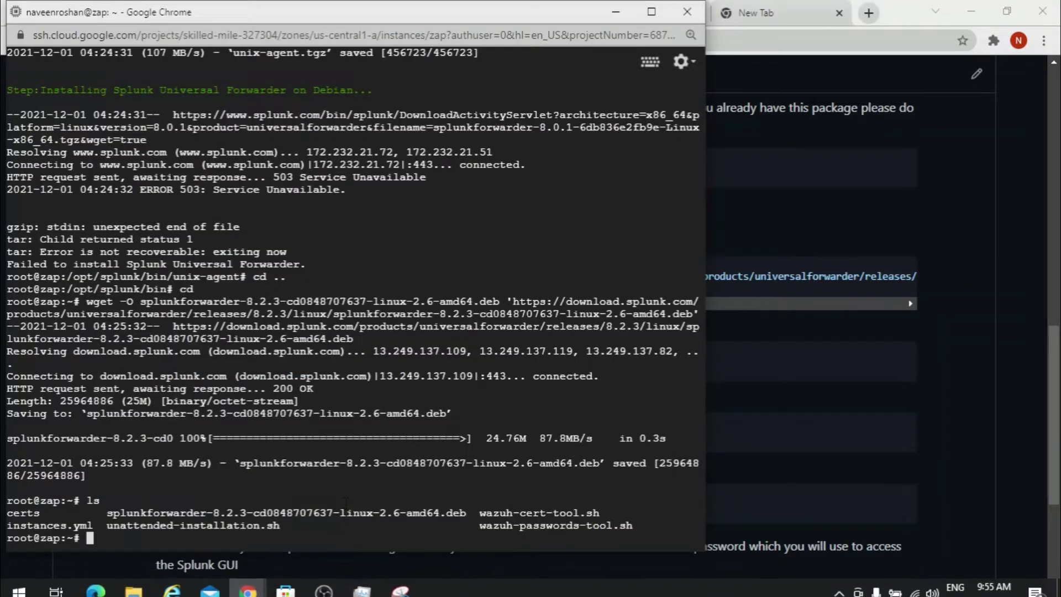
Step: Install the splunkforwarder 8.2.3 package with the pasted dpkg -i command
key("ctrl+v")
key("Return")
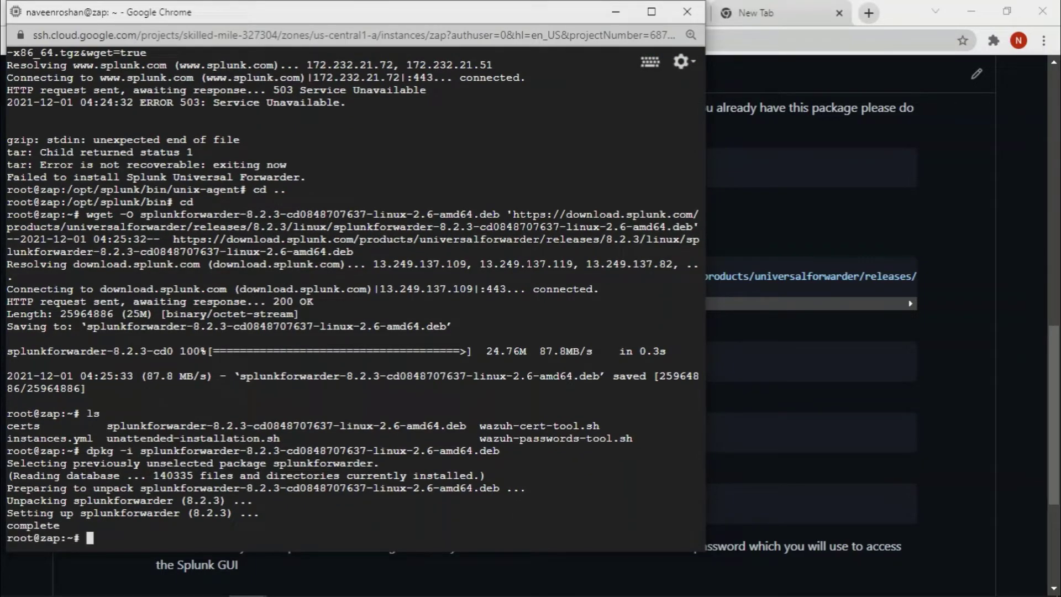
type("cd /opt/splunkf")
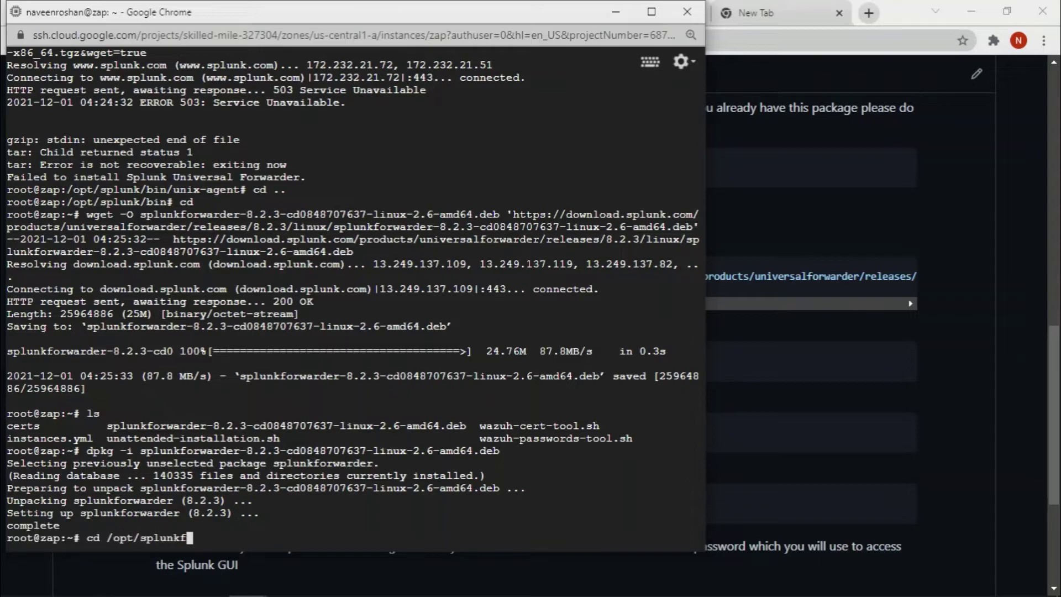
key("Tab")
key("BackSpace")
key("BackSpace")
key("BackSpace")
key("BackSpace")
key("BackSpace")
key("BackSpace")
key("BackSpace")
key("BackSpace")
key("BackSpace")
key("BackSpace")
key("BackSpace")
key("BackSpace")
key("BackSpace")
key("BackSpace")
key("BackSpace")
key("BackSpace")
key("BackSpace")
key("BackSpace")
key("BackSpace")
key("BackSpace")
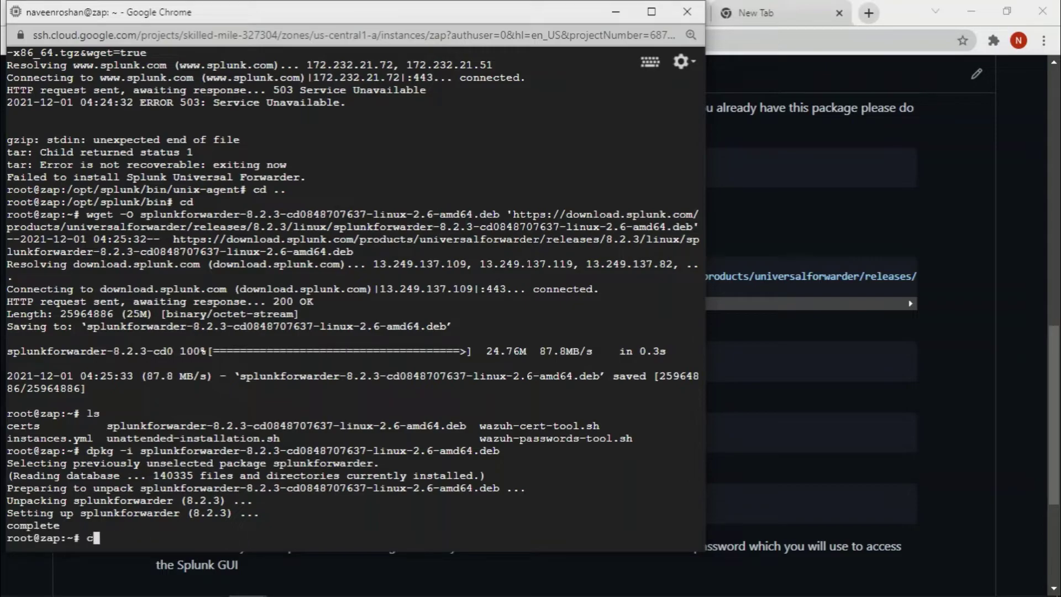
Step: Clear the prompt and rerun the Splunk infrastructure agent install script
key("Up")
key("Up")
key("Up")
key("ctrl+u")
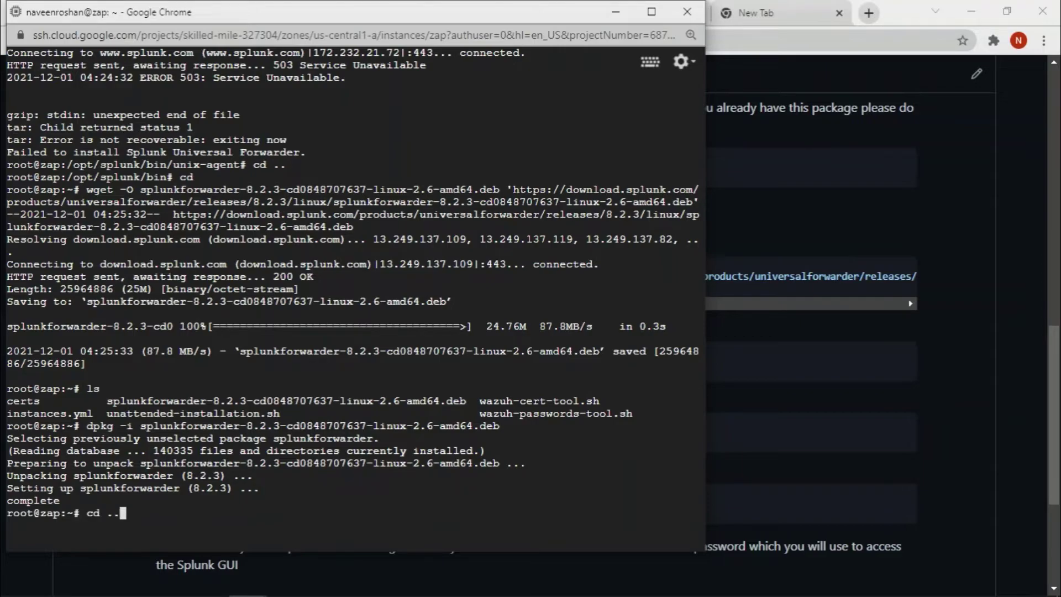
key("ctrl+v")
key("Return")
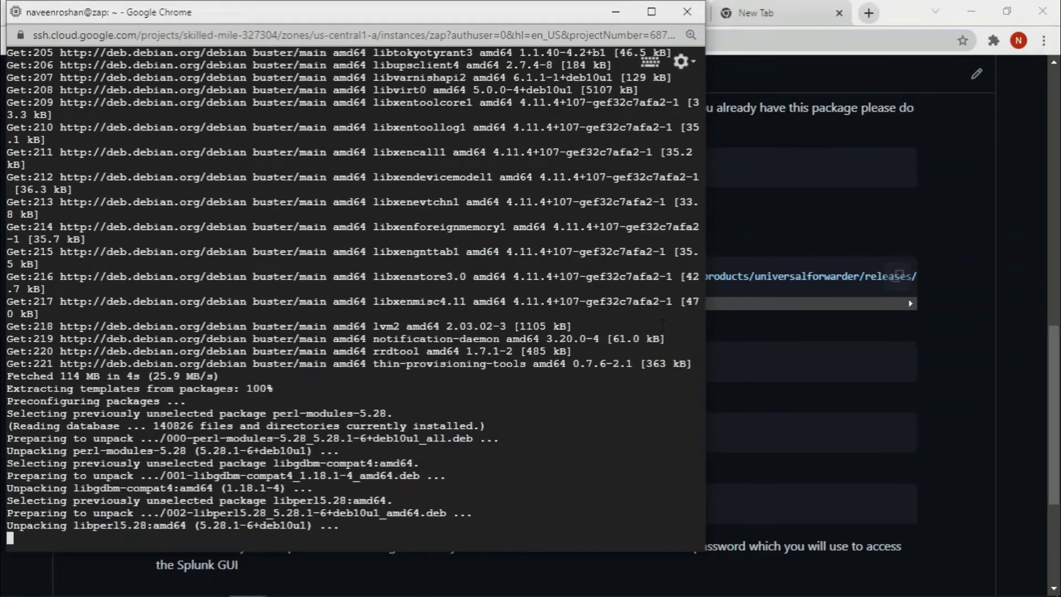
mouse_move(741, 186)
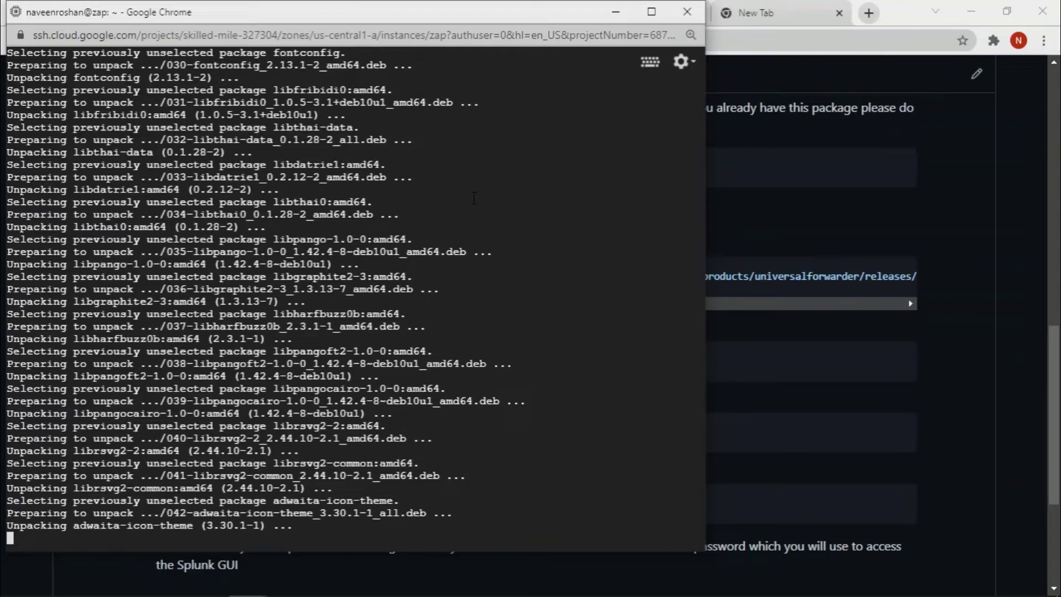
left_click(758, 14)
left_click(676, 12)
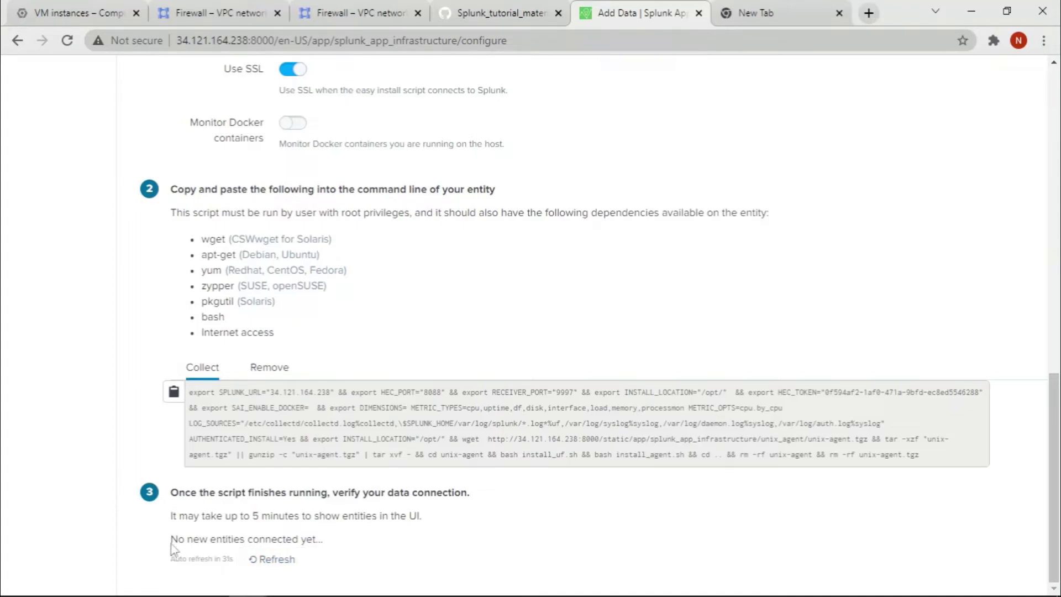
left_click(272, 561)
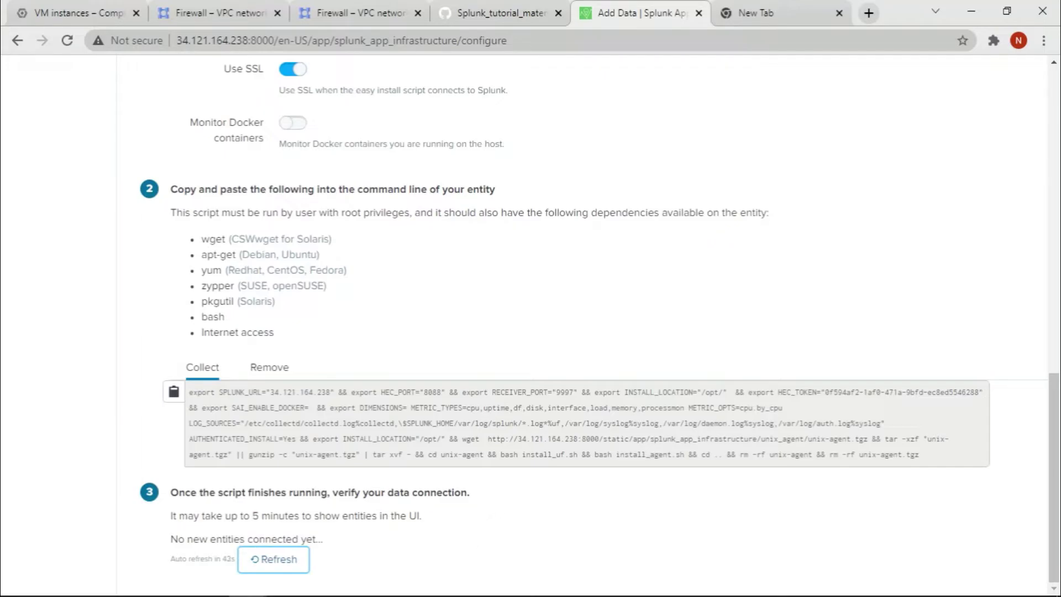
mouse_move(328, 592)
mouse_move(248, 583)
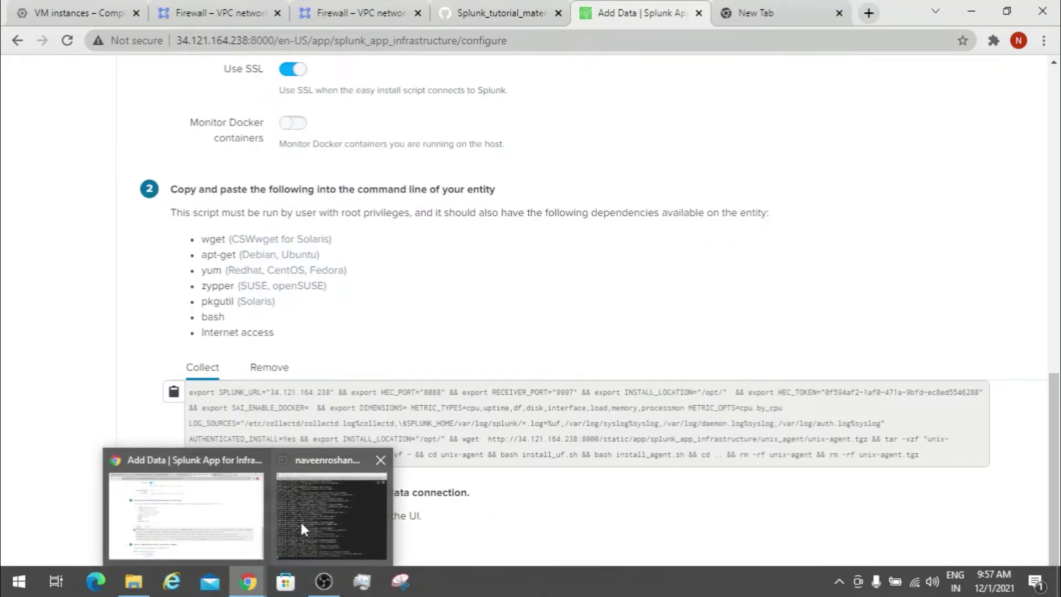
left_click(305, 530)
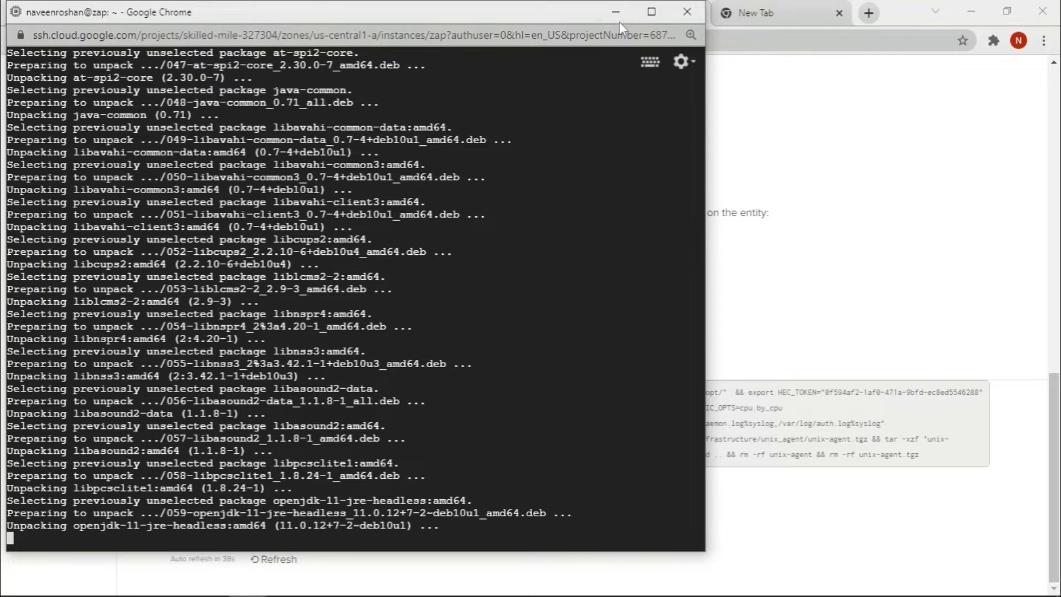
left_click(616, 13)
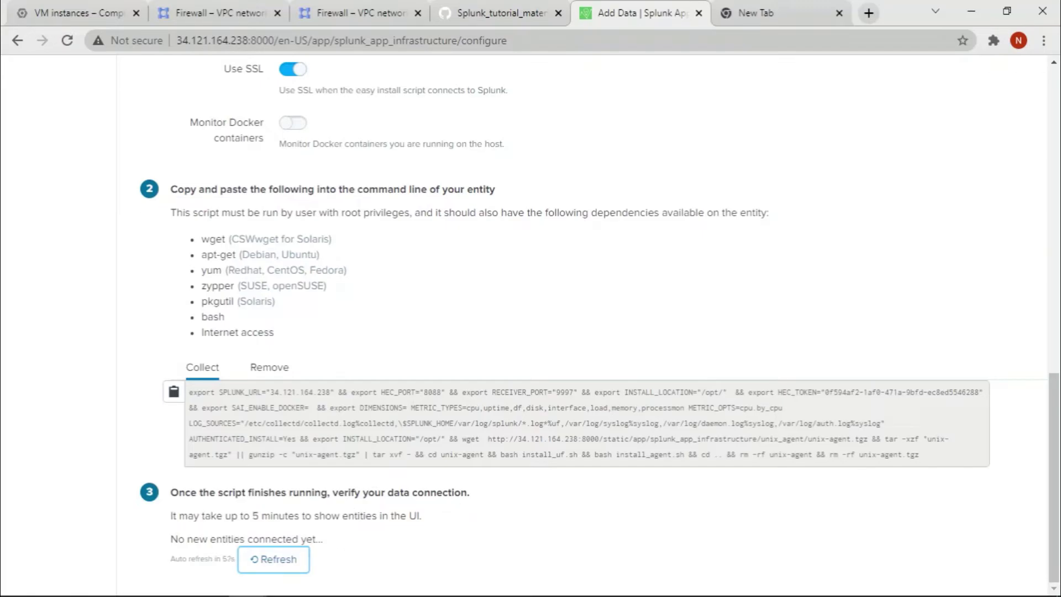
mouse_move(323, 595)
mouse_move(250, 585)
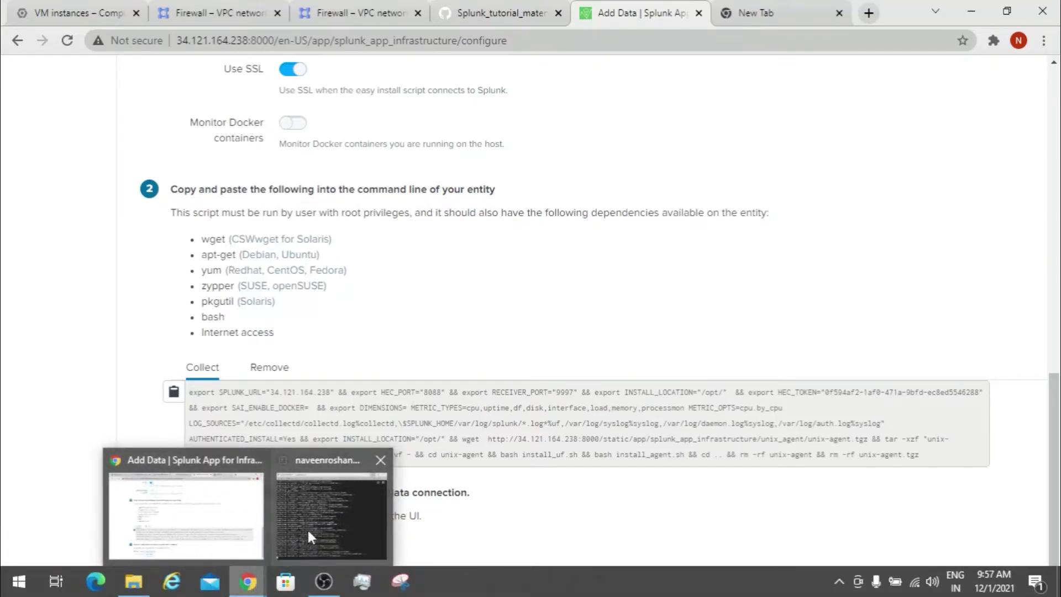
left_click(343, 517)
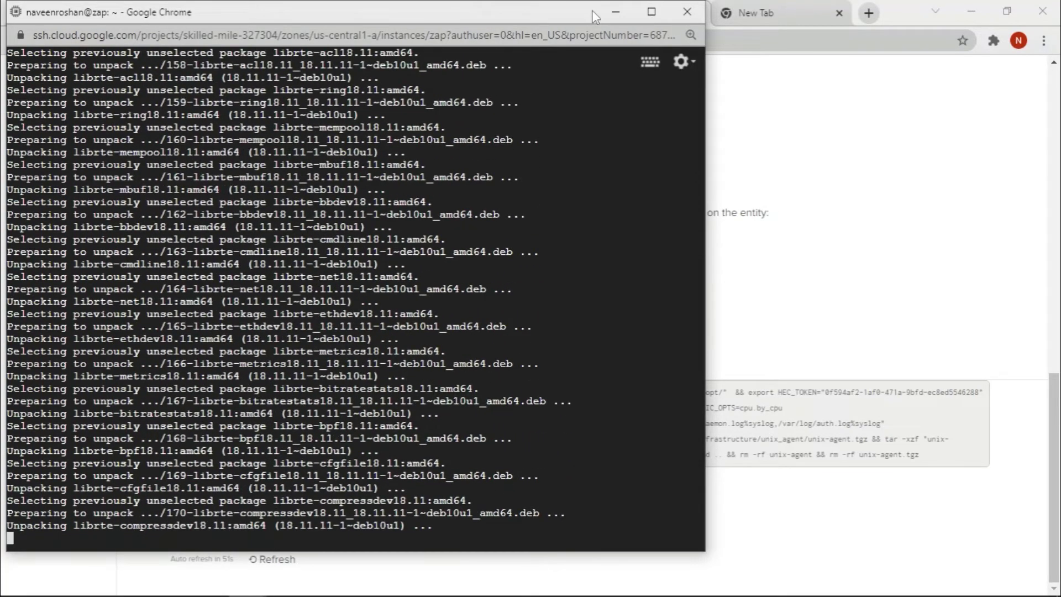
Step: Refresh the Add Data page for connected entities, then keep watching the agent install on zap
left_click(615, 11)
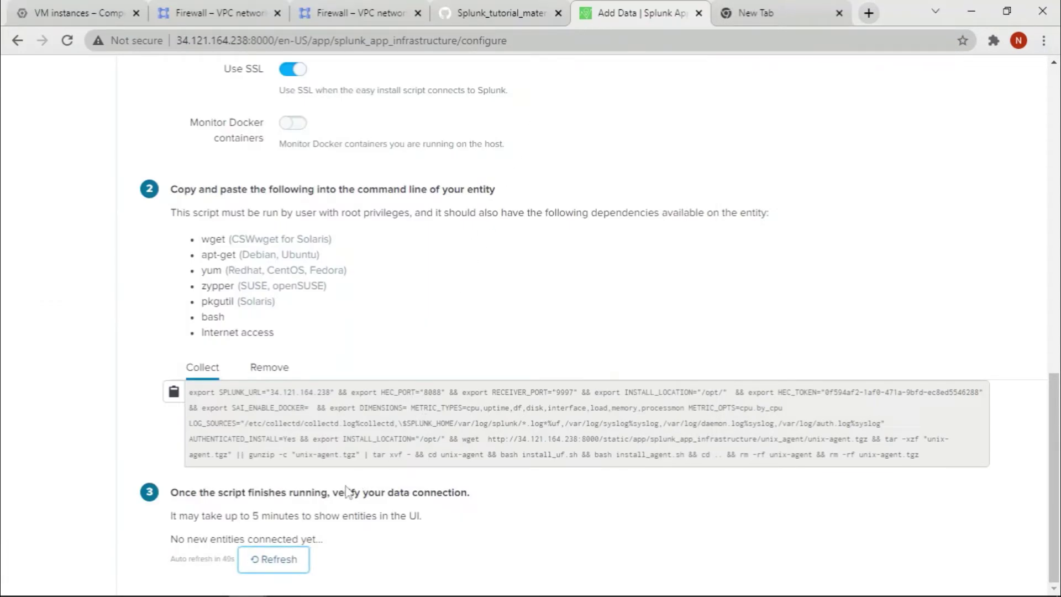
left_click(290, 563)
mouse_move(248, 582)
left_click(286, 542)
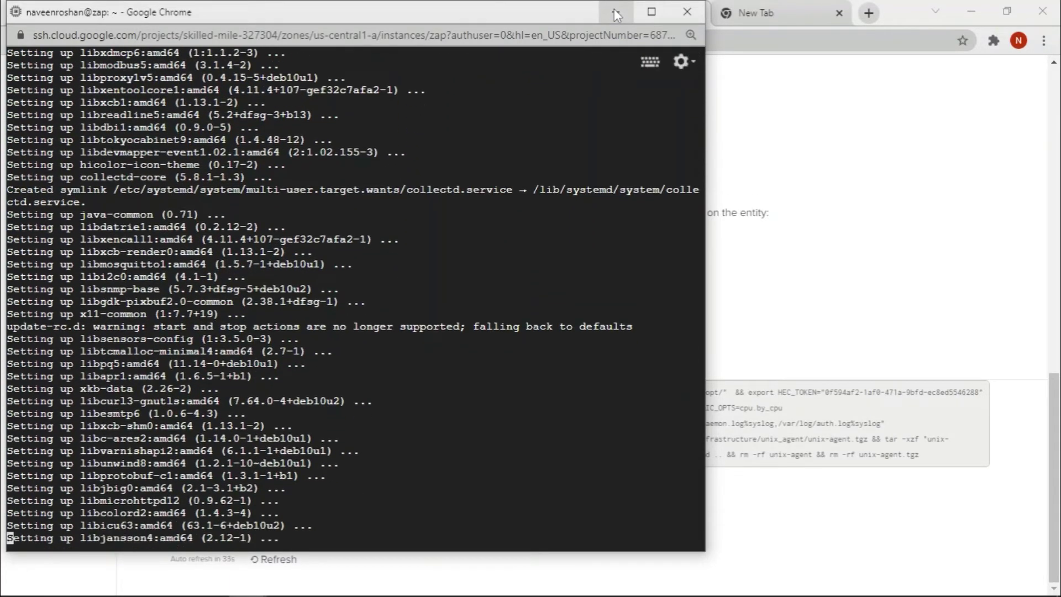
left_click(614, 11)
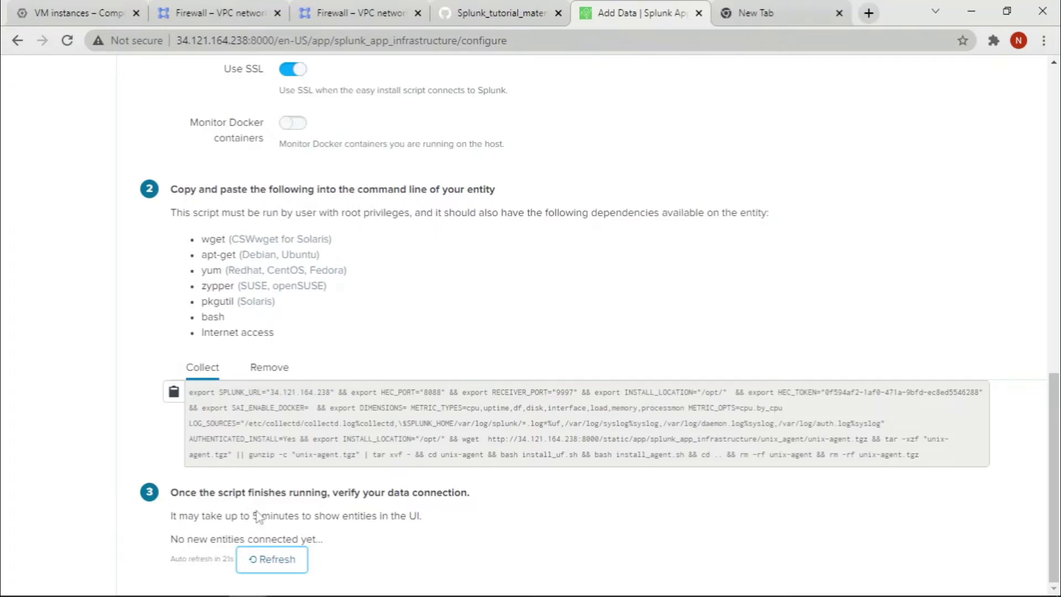
mouse_move(249, 591)
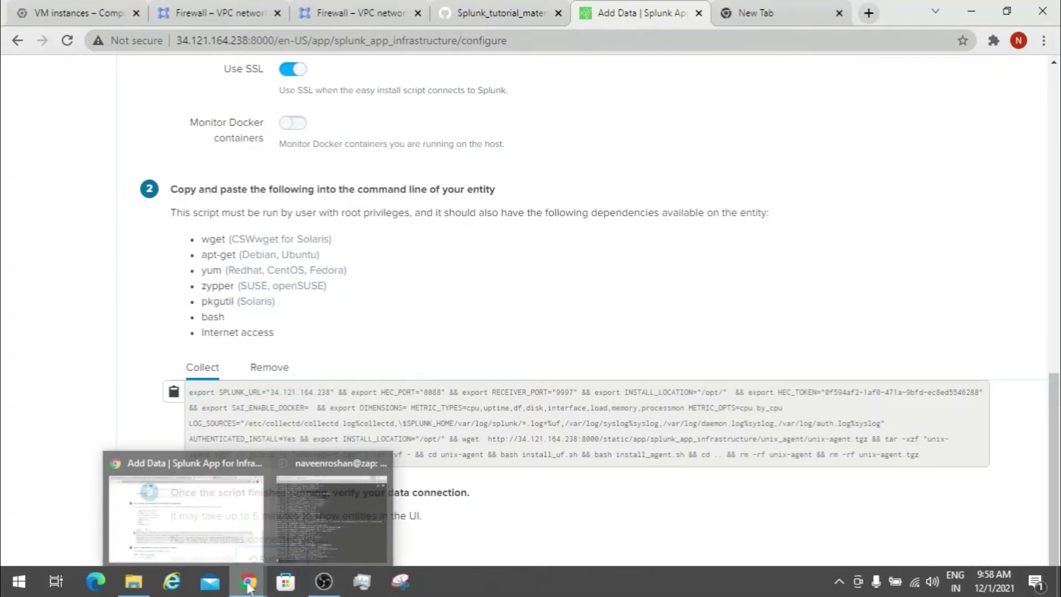
left_click(316, 517)
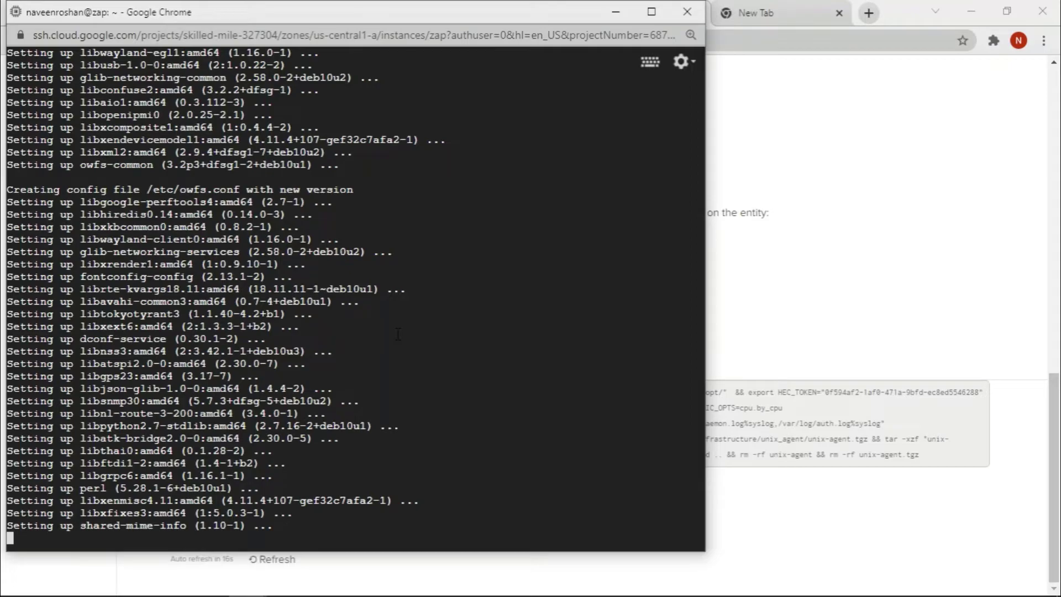
Step: Glance at the Splunk page, then follow the install until it configures the agent as zap
left_click(615, 12)
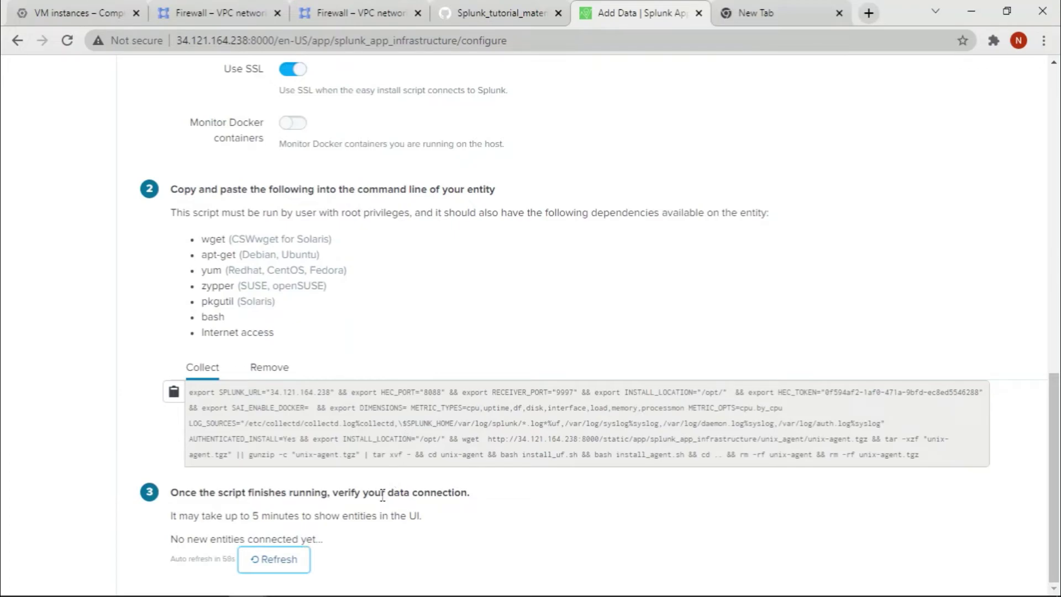
mouse_move(226, 584)
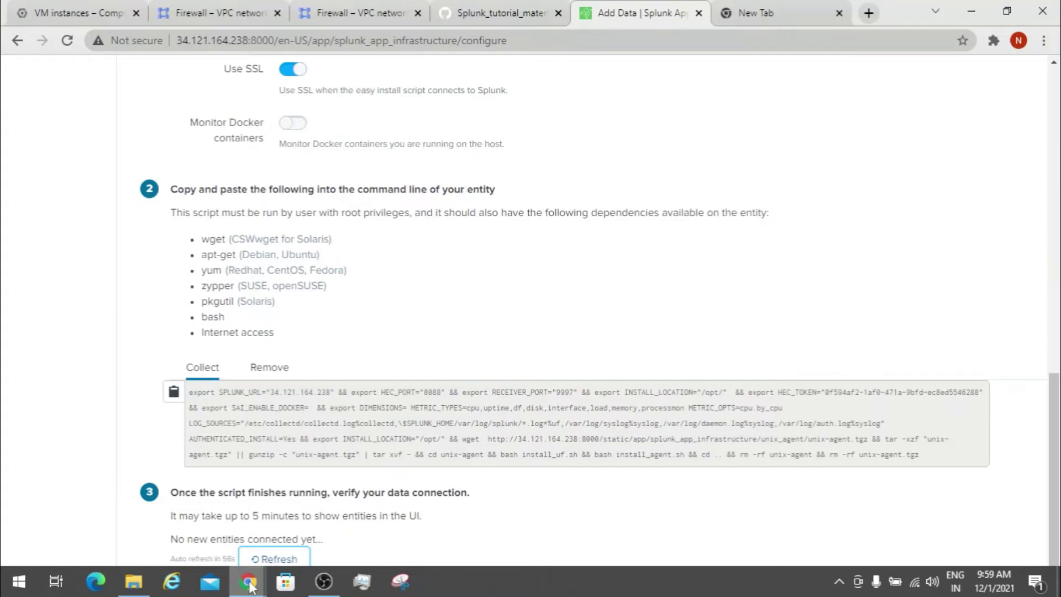
left_click(304, 533)
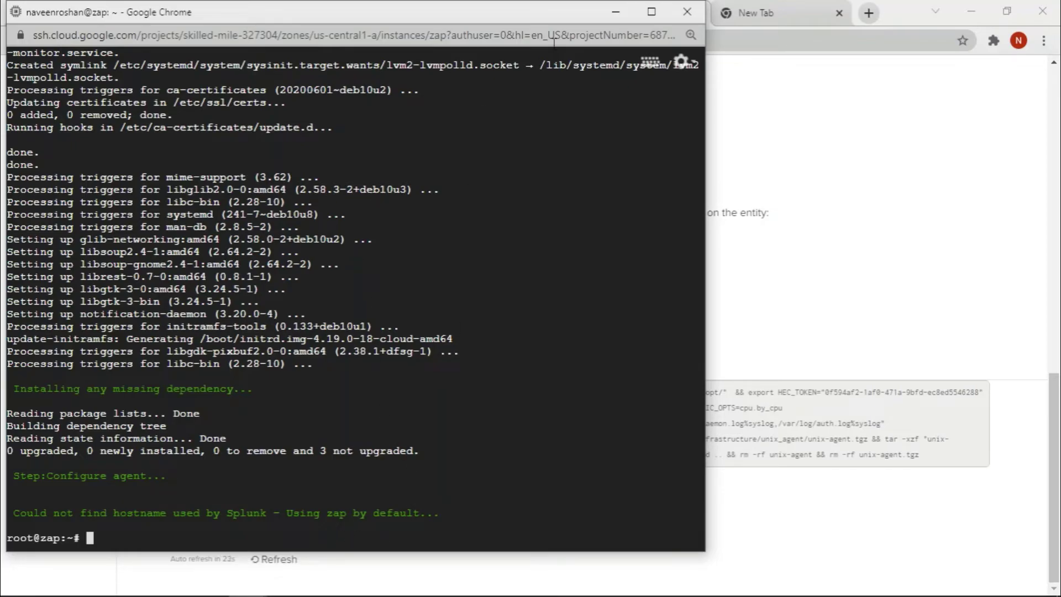
Step: Refresh the Add Data page several times around a terminal check; no entities are connected yet
left_click(621, 8)
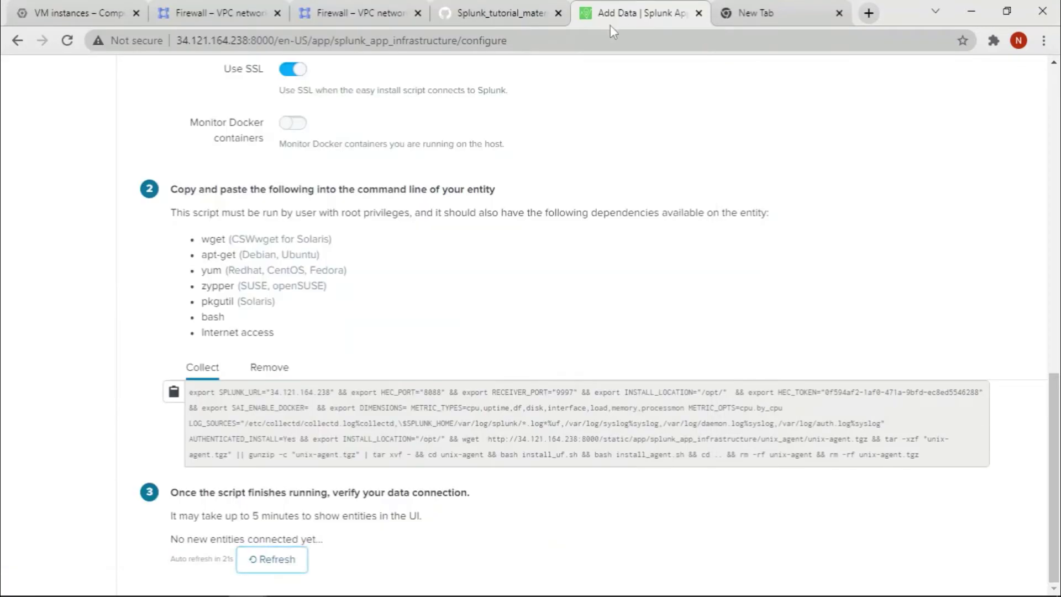
left_click(260, 566)
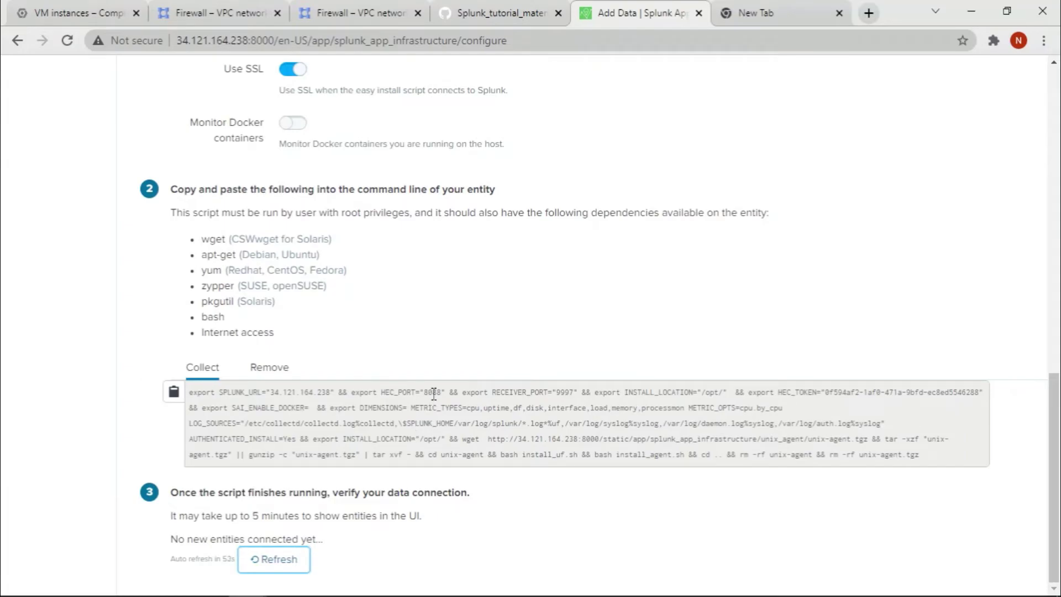
left_click(292, 569)
mouse_move(280, 586)
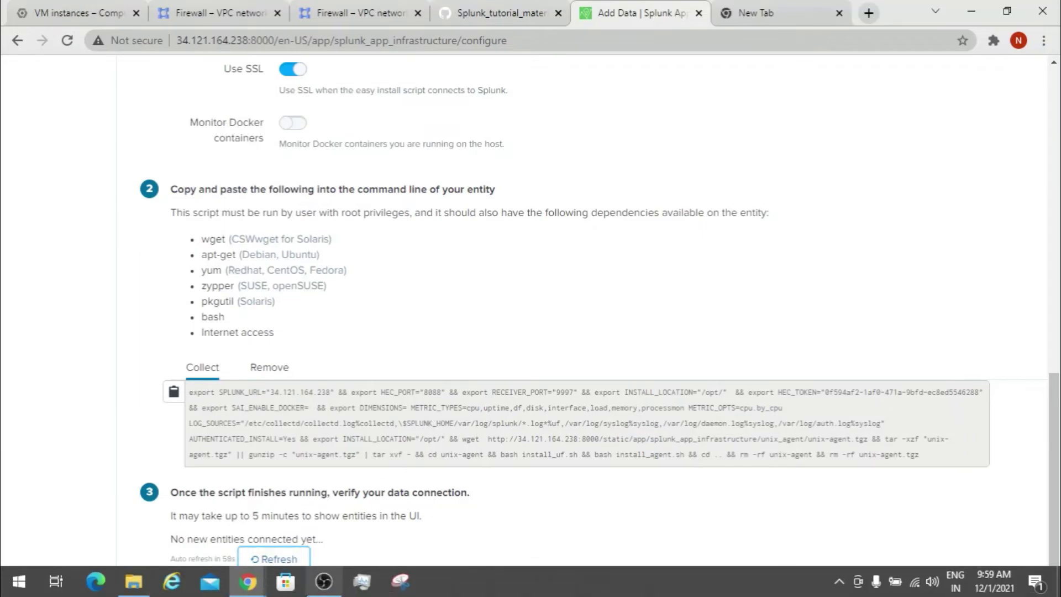
mouse_move(247, 581)
left_click(310, 519)
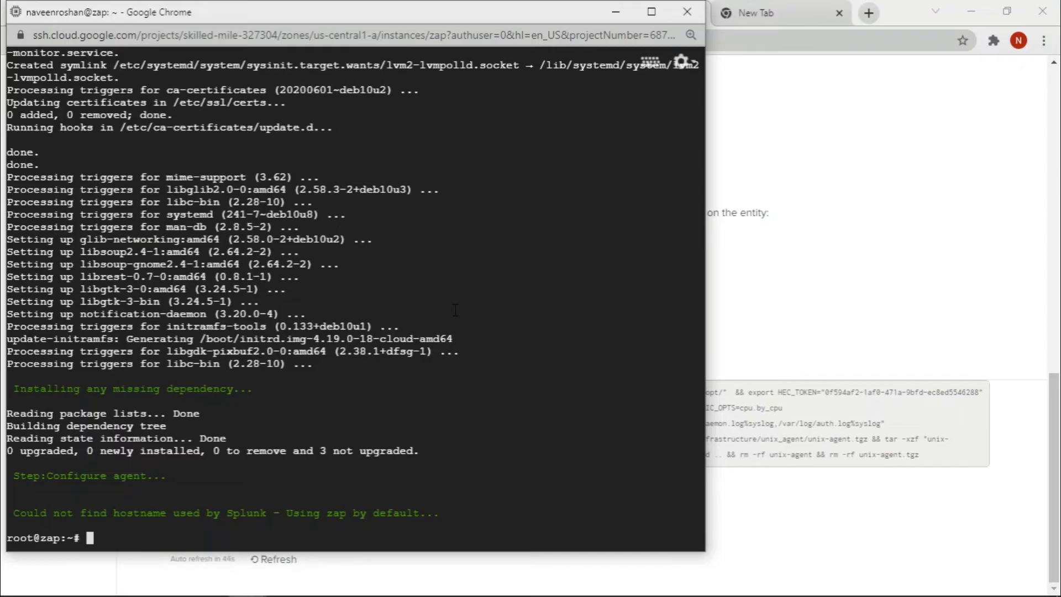
left_click(615, 11)
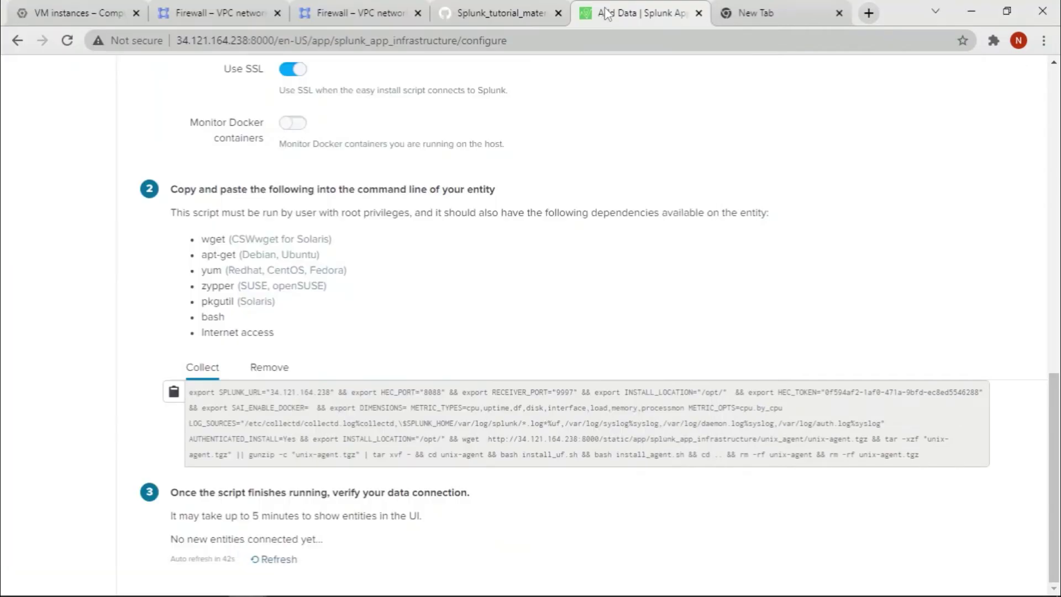
left_click(280, 559)
left_click(281, 560)
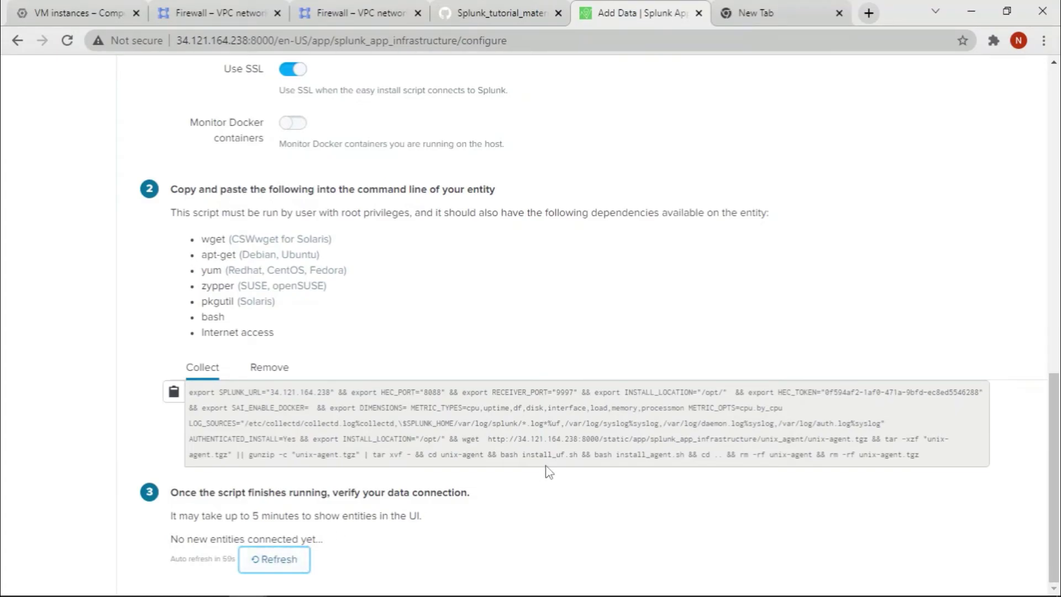
left_click(281, 563)
scroll(371, 360, "up", 9)
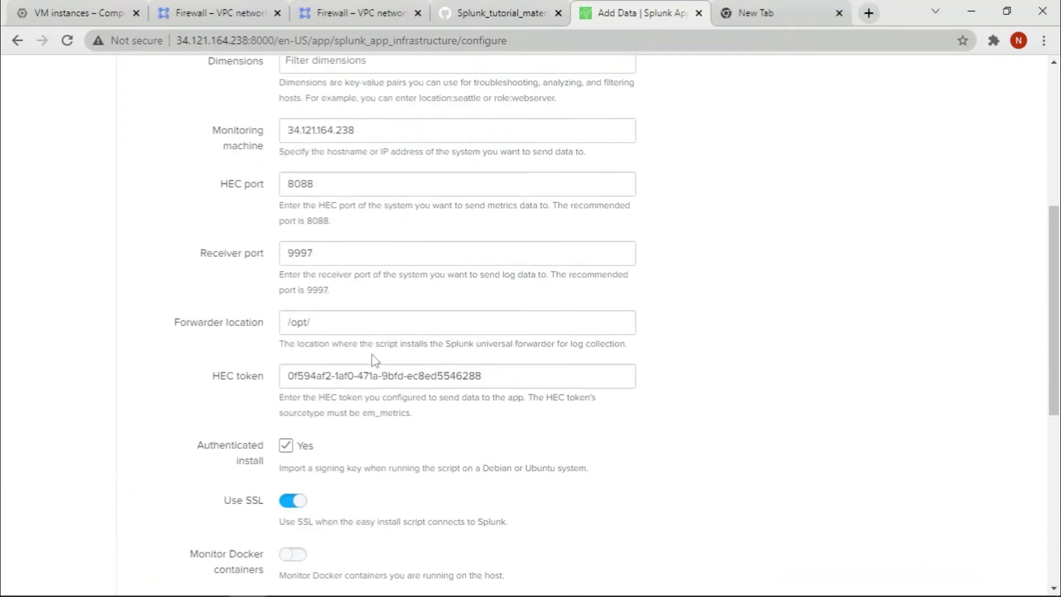
left_click(366, 219)
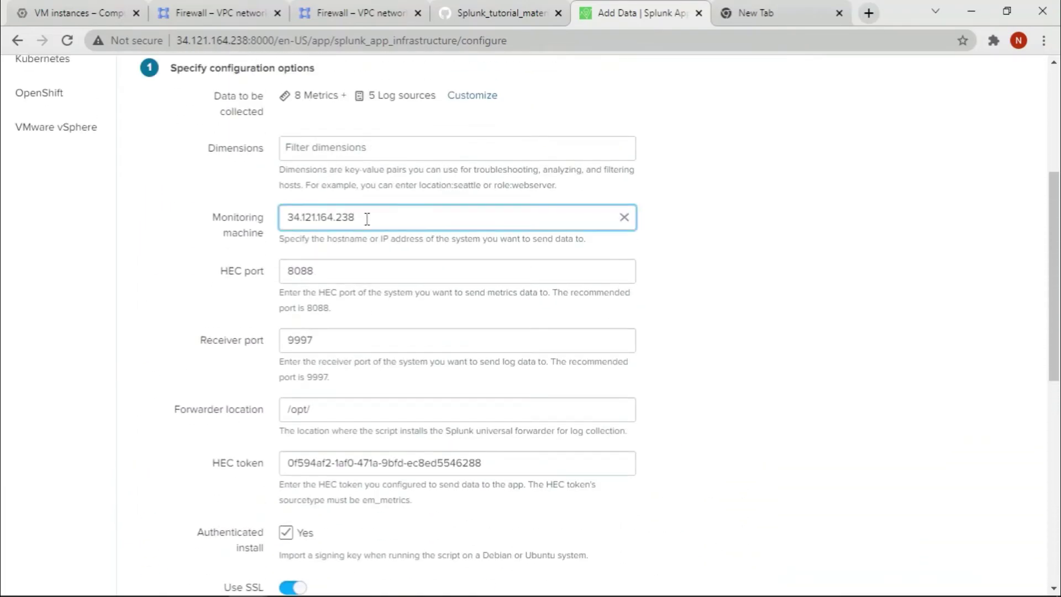
type("34.121.164.238")
left_click_drag(360, 220, 282, 222)
key("BackSpace")
scroll(450, 363, "down", 10)
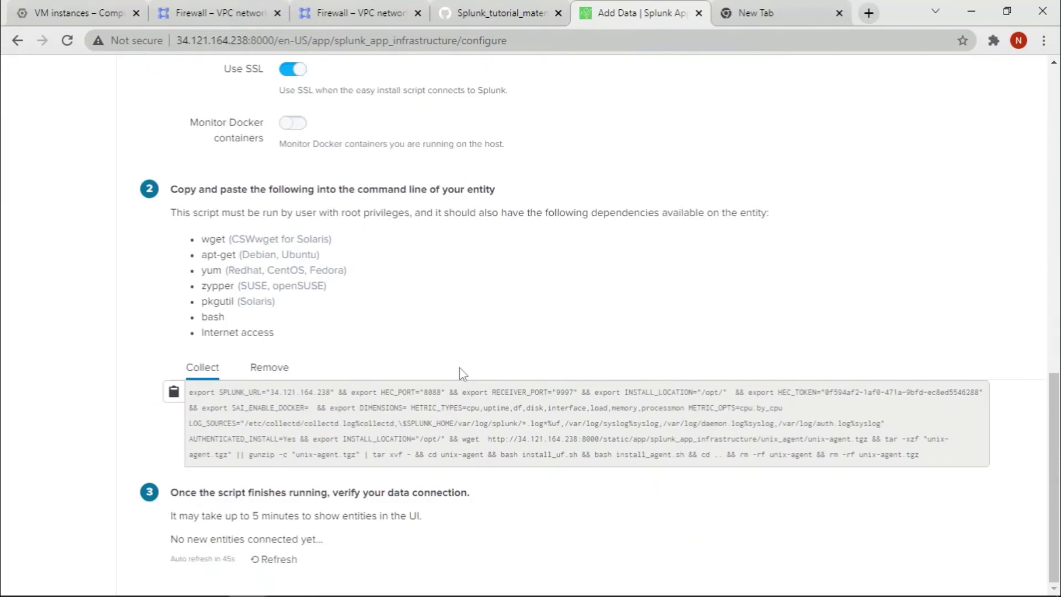
Step: Keep refreshing the Add Data page after checking the terminal until one incoming entity appears
left_click(279, 560)
mouse_move(247, 589)
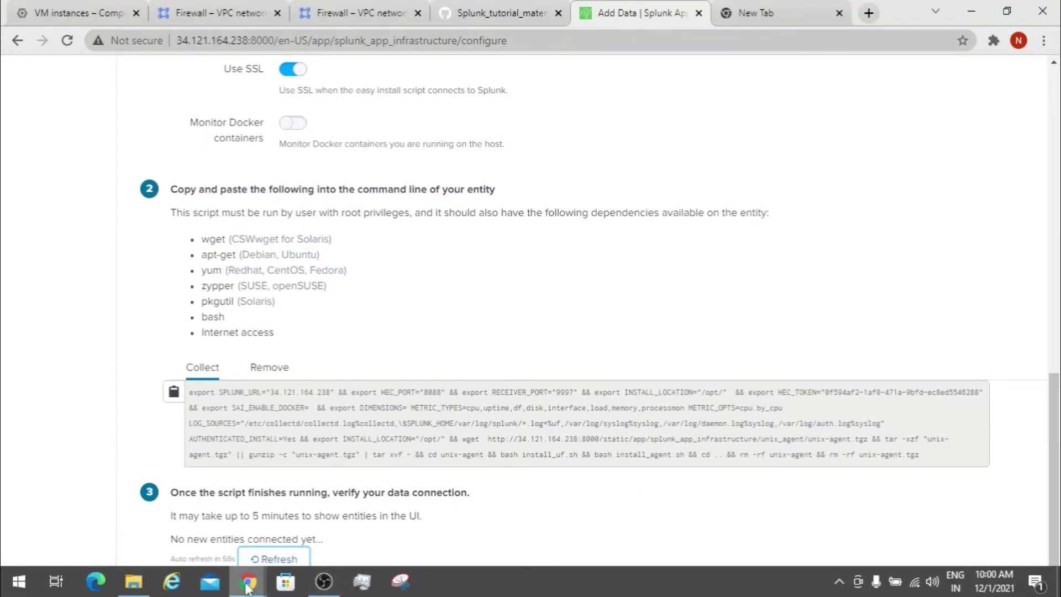
left_click(298, 512)
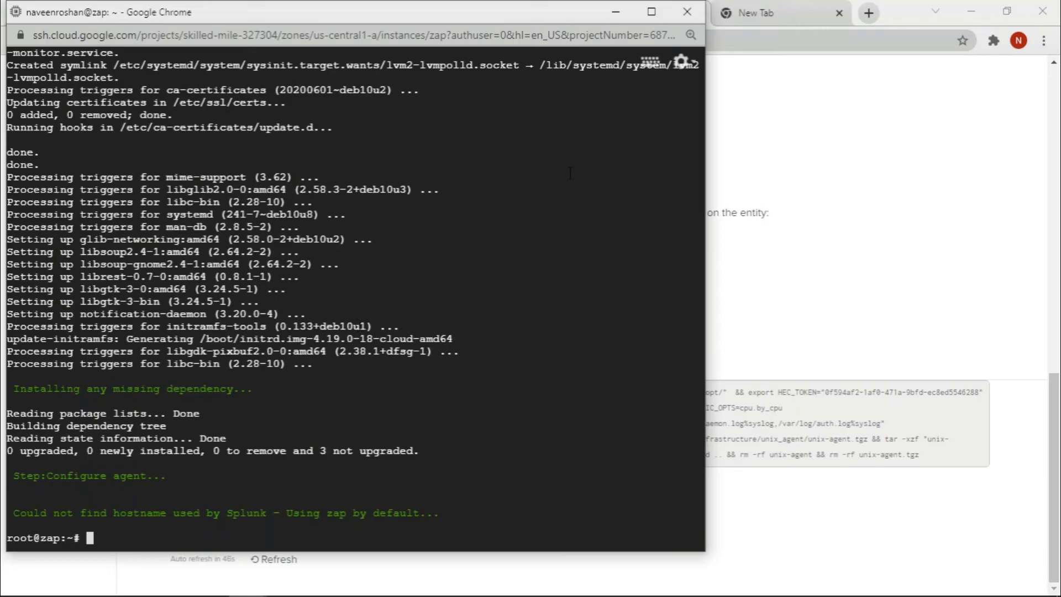
left_click(616, 12)
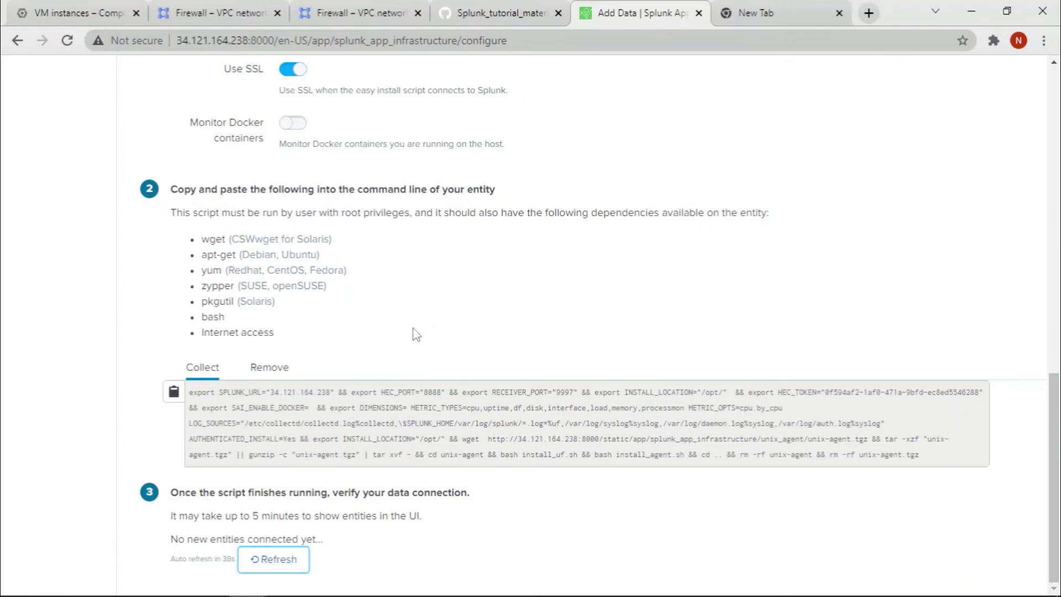
scroll(416, 332, "up", 8)
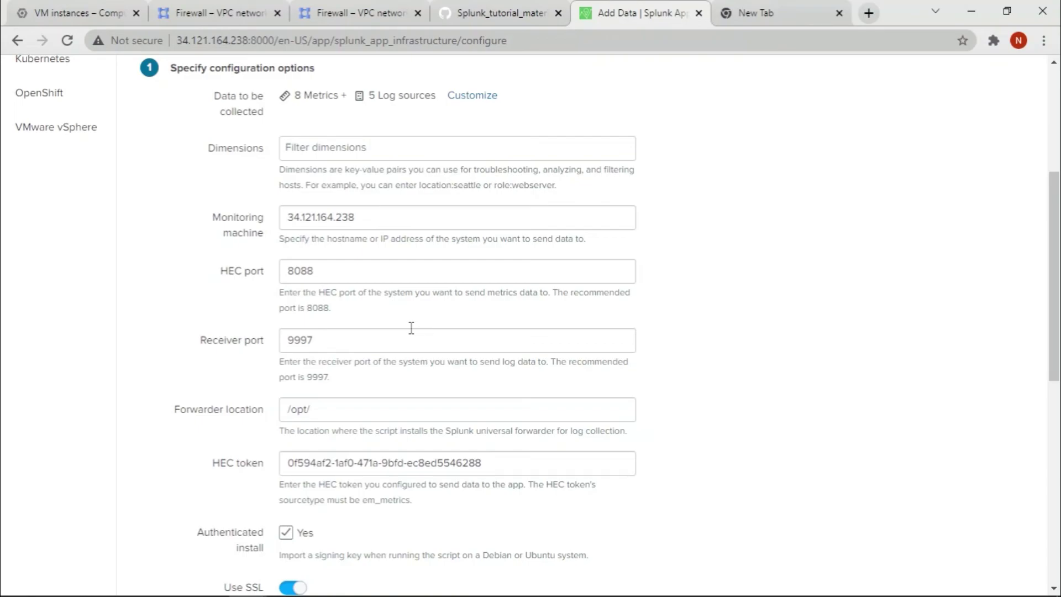
scroll(411, 328, "down", 8)
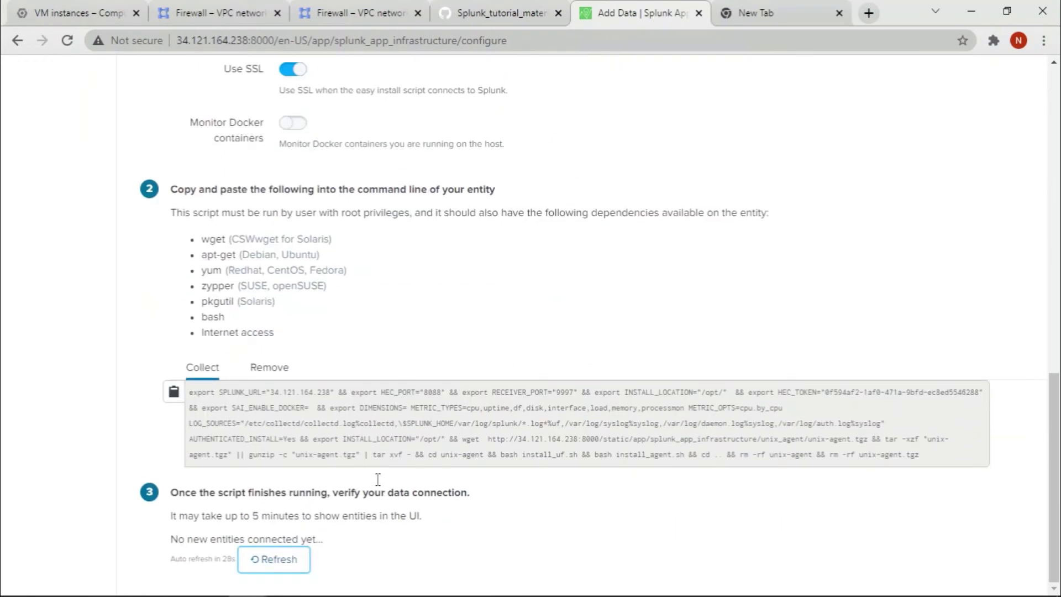
left_click(282, 559)
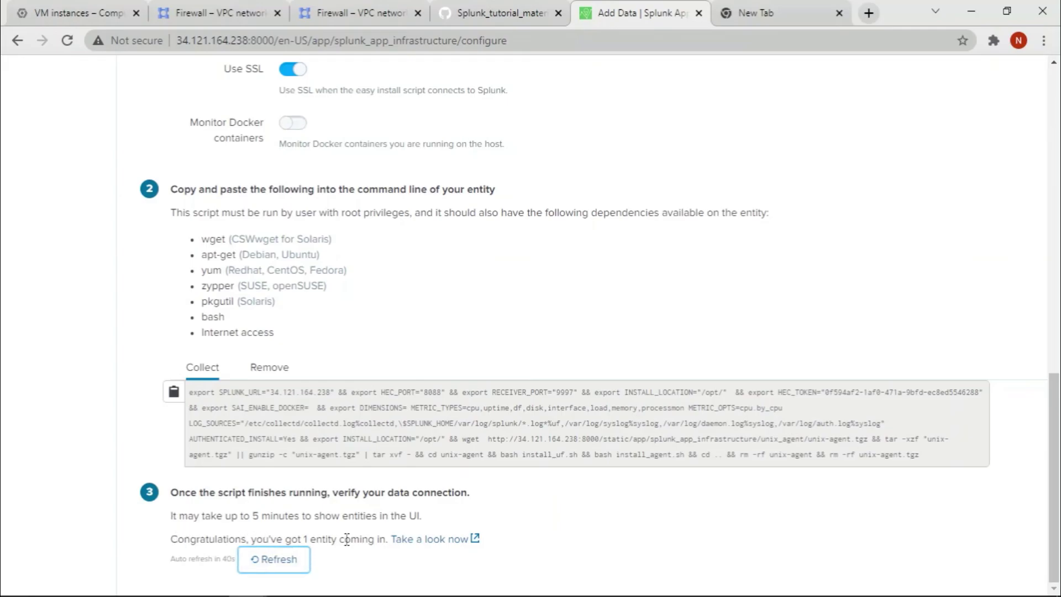
Step: Open the new zap entity from the Investigate list and view its CPU and memory analysis charts
left_click(434, 551)
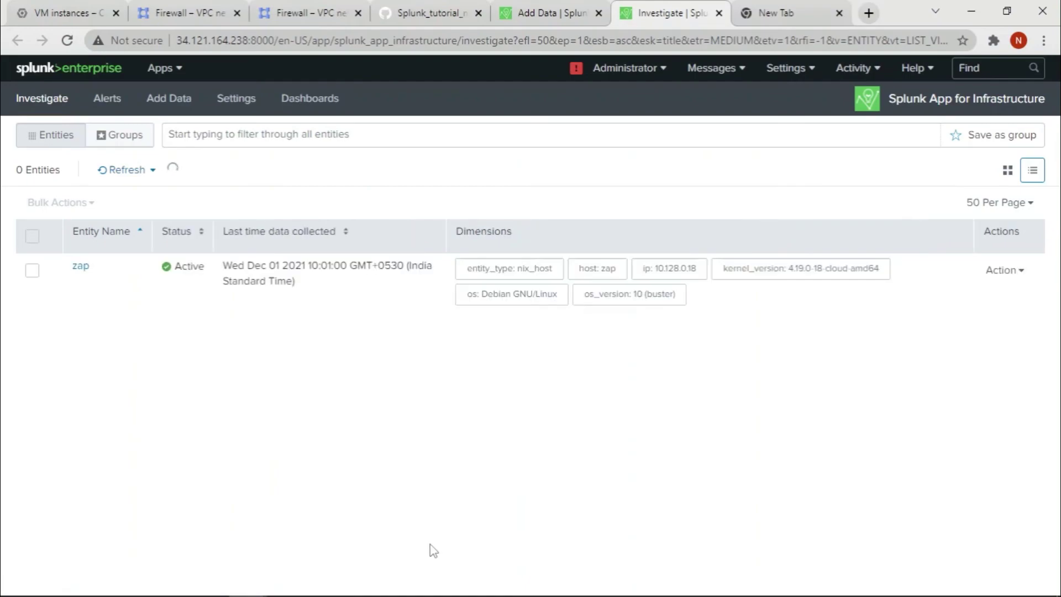
left_click(81, 267)
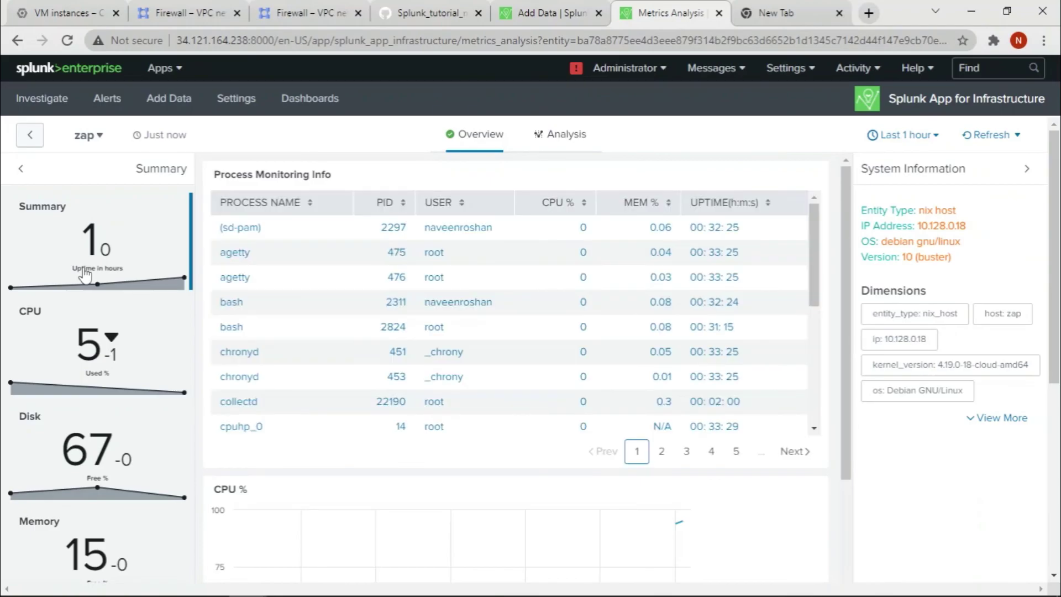
left_click(554, 136)
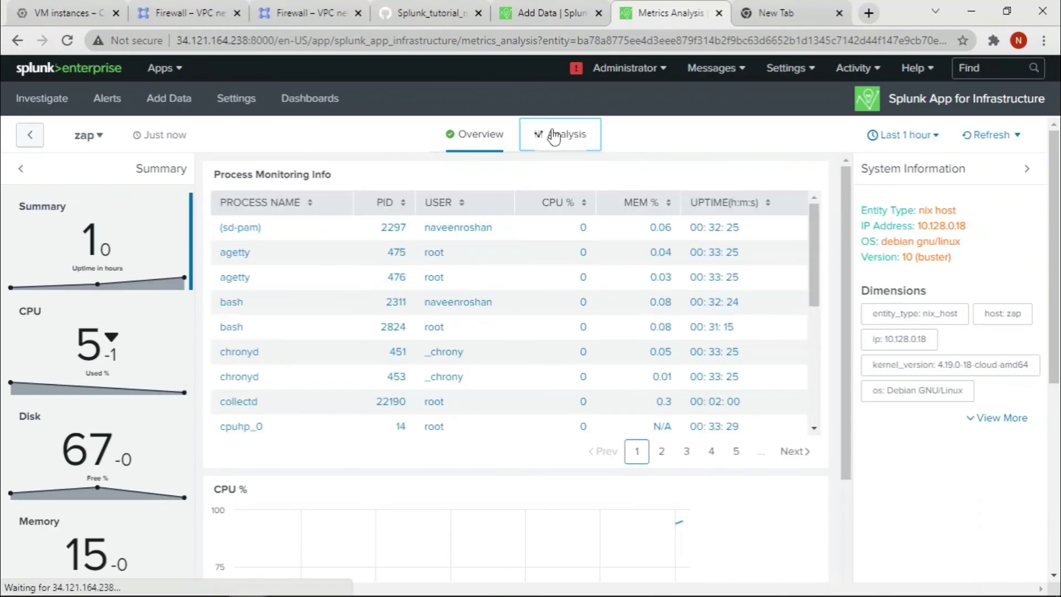